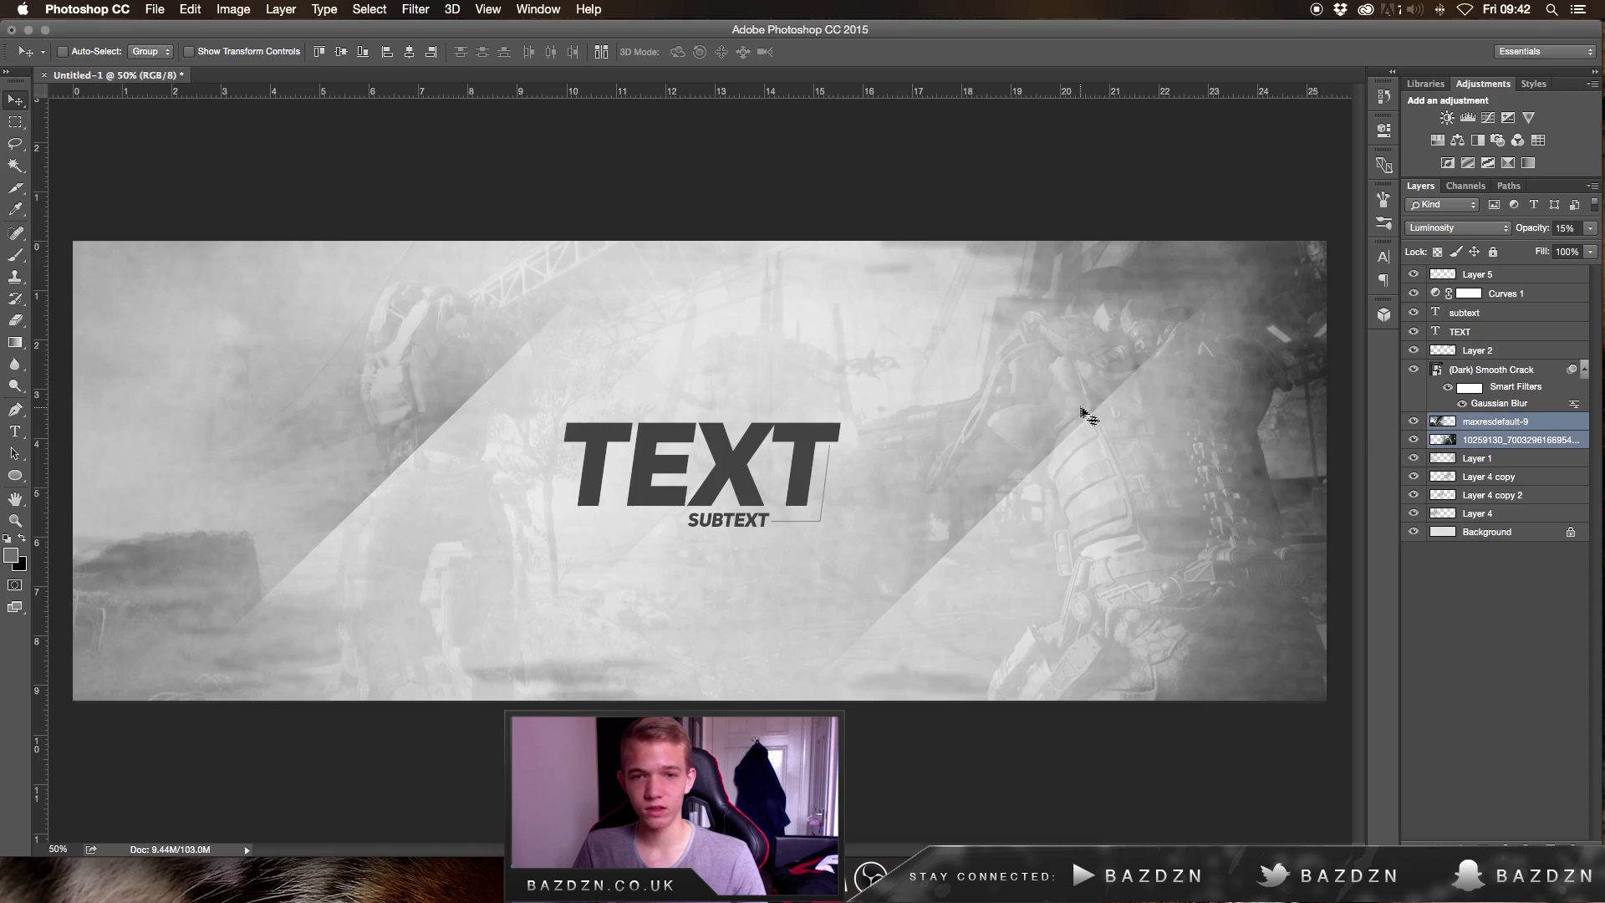
# Hide the two character image layers, and create a new document of 1500 by 500 pixels at 300 pixels/inch
pyautogui.moveTo(1413, 423); pyautogui.dragTo(1412, 440)
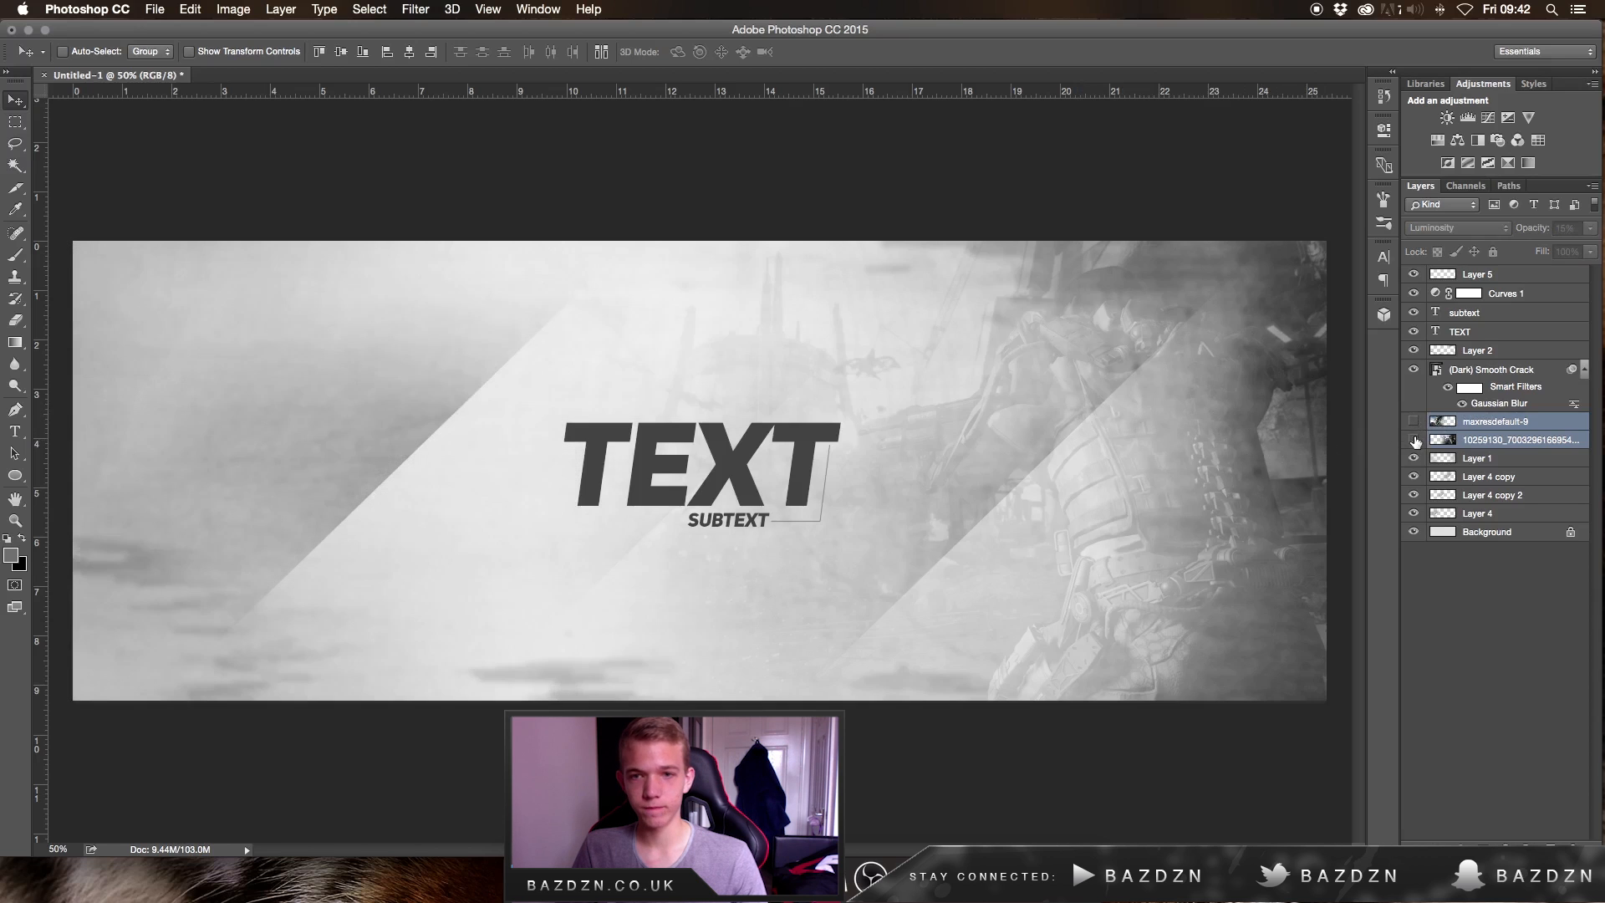
pyautogui.click(157, 6)
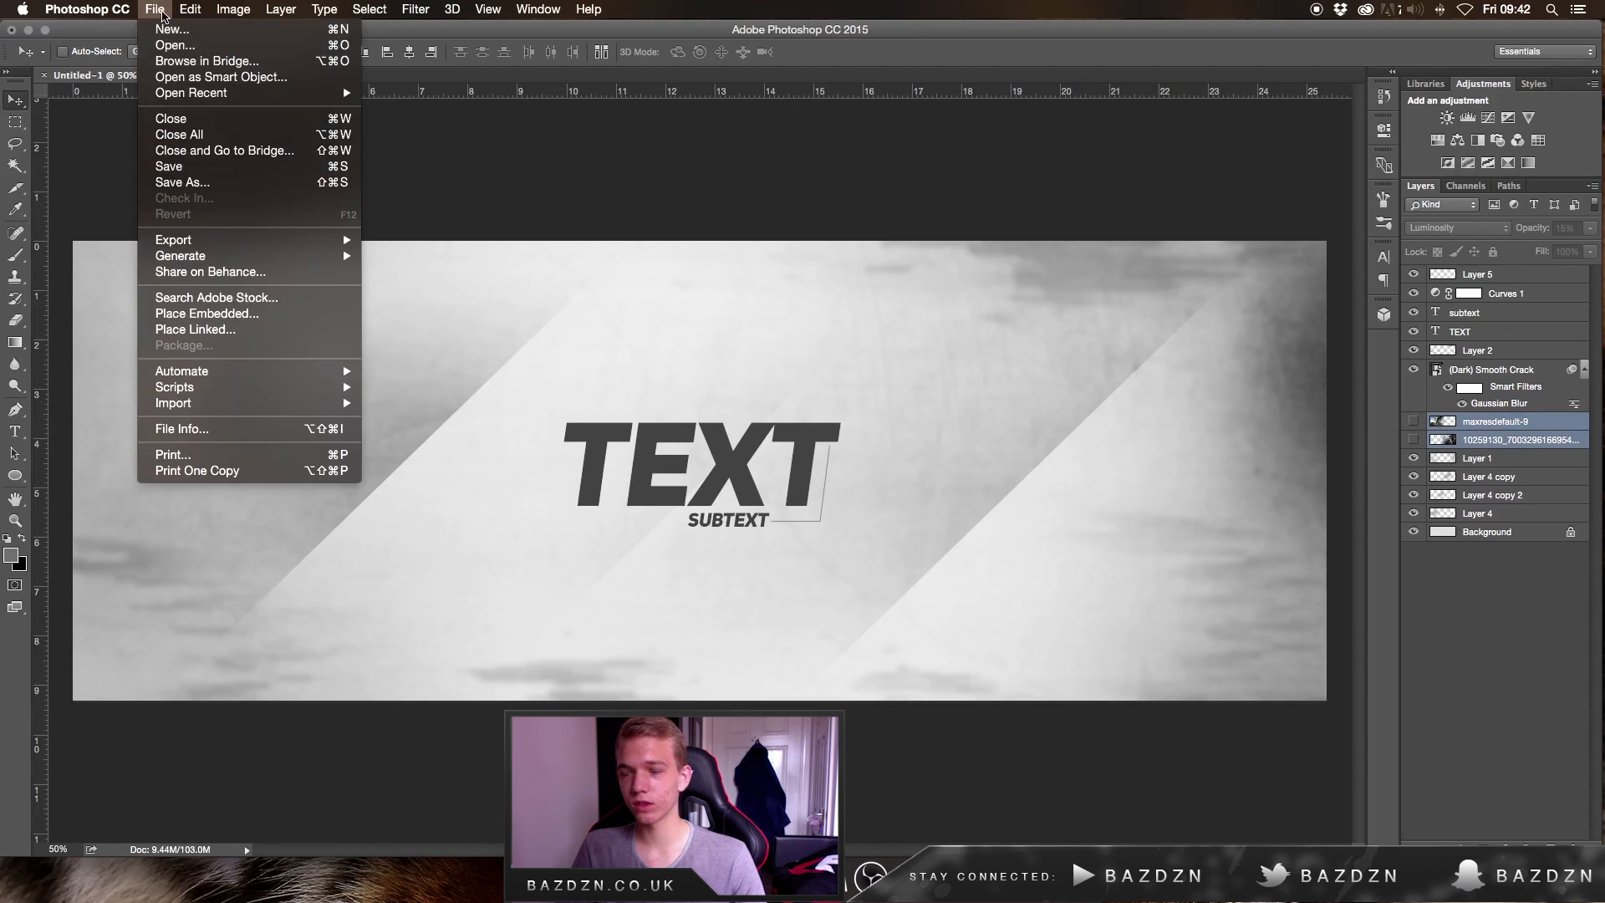
pyautogui.click(165, 30)
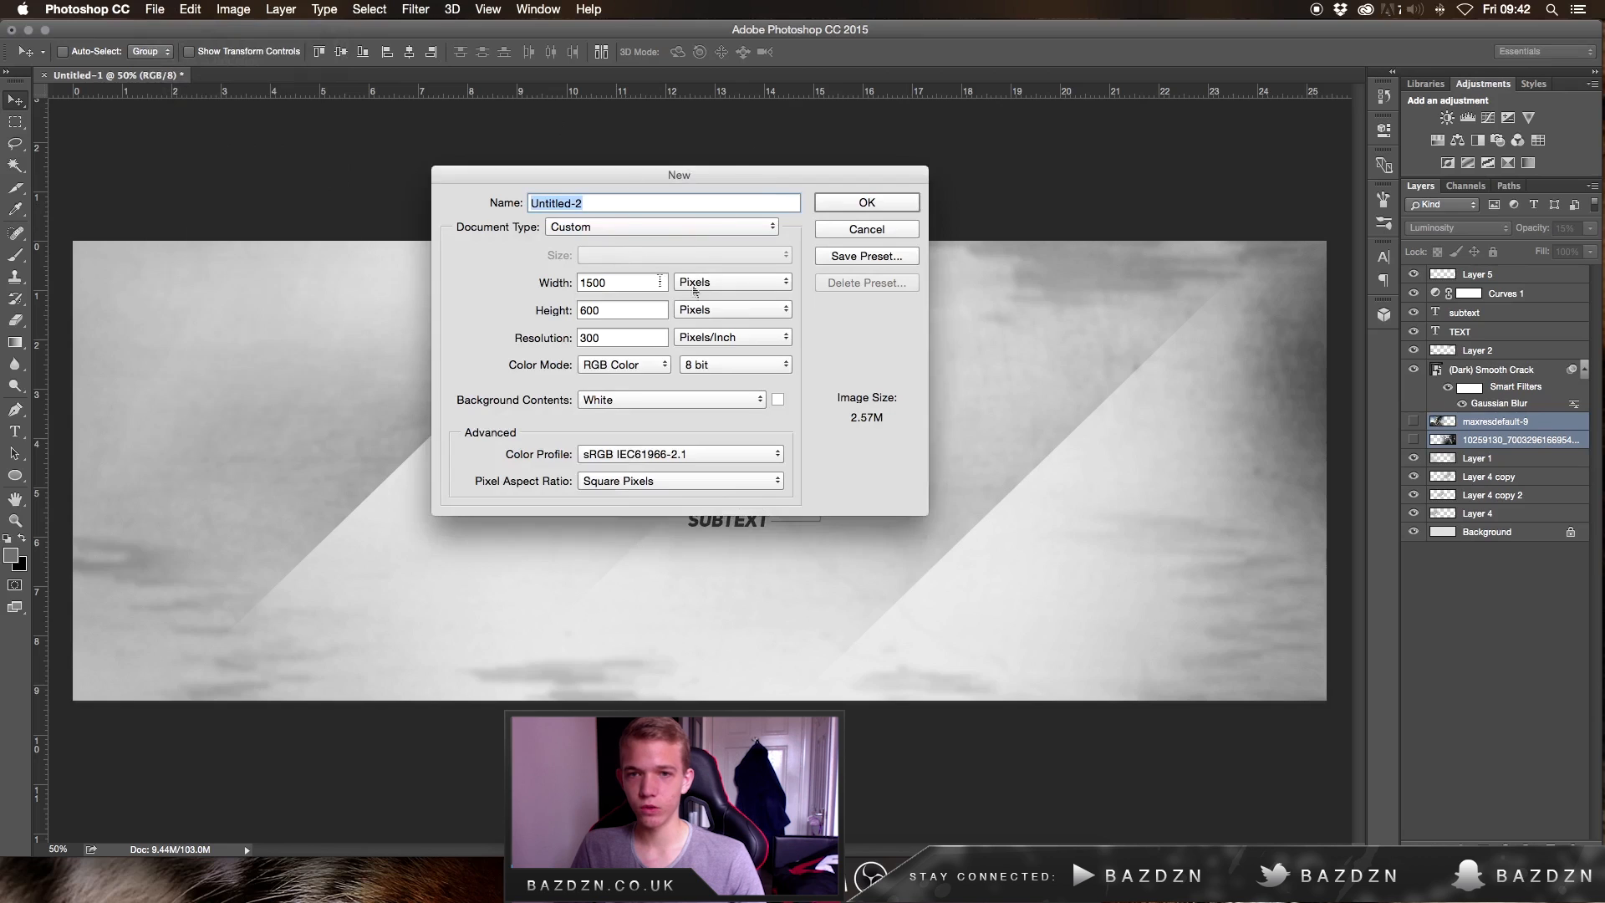
pyautogui.doubleClick(588, 311)
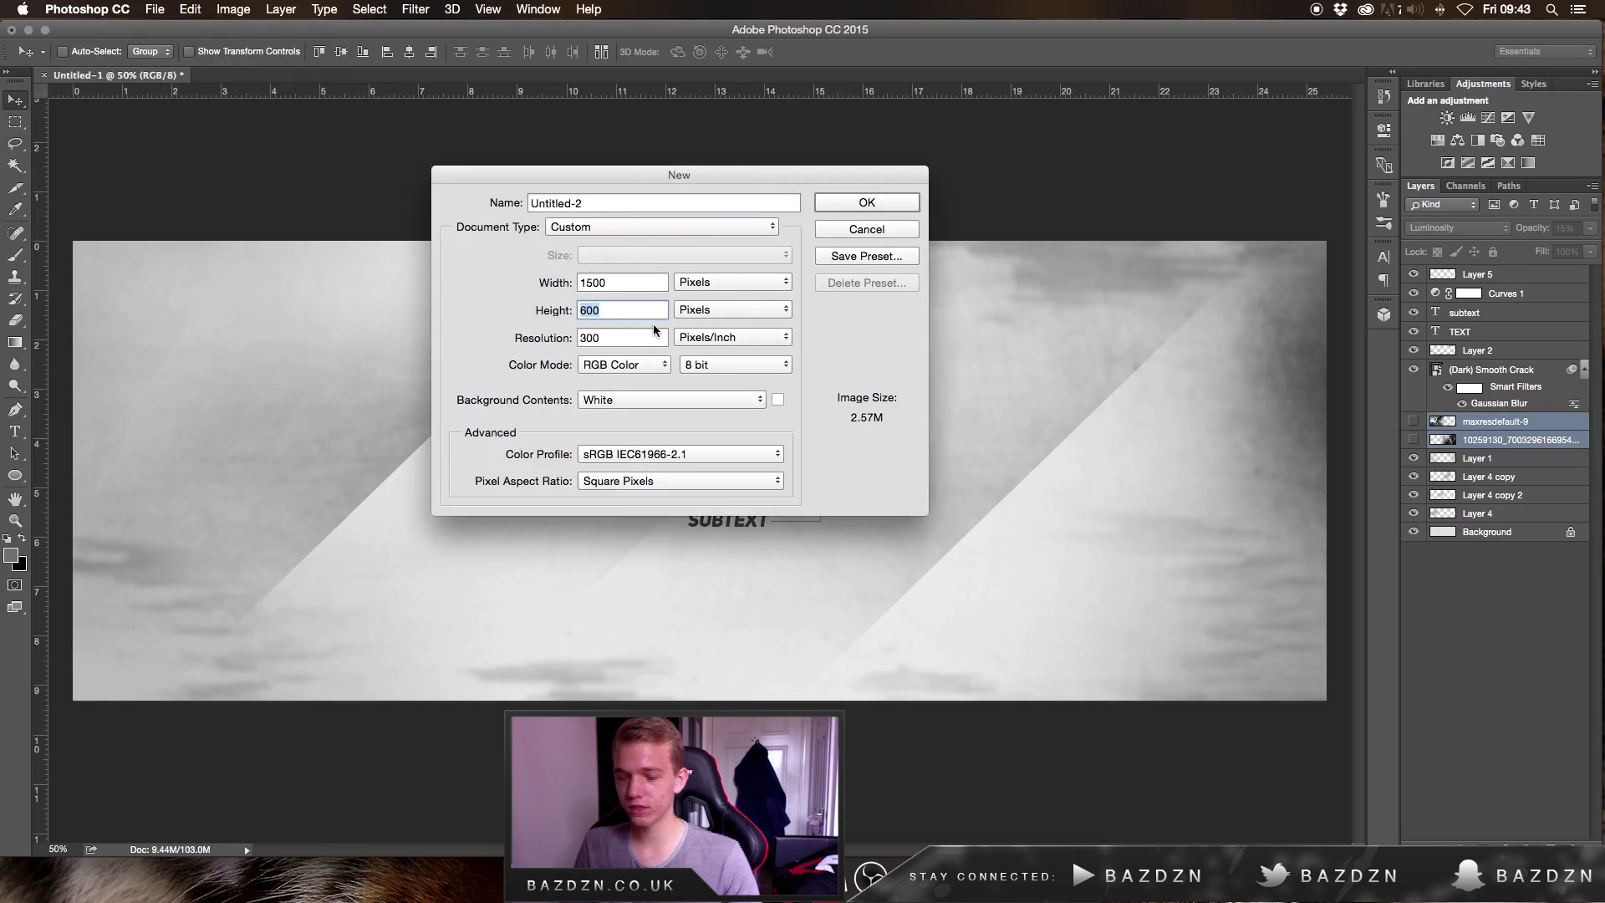
pyautogui.press('Left')
pyautogui.press('Right')
pyautogui.press('BackSpace')
pyautogui.write('5')
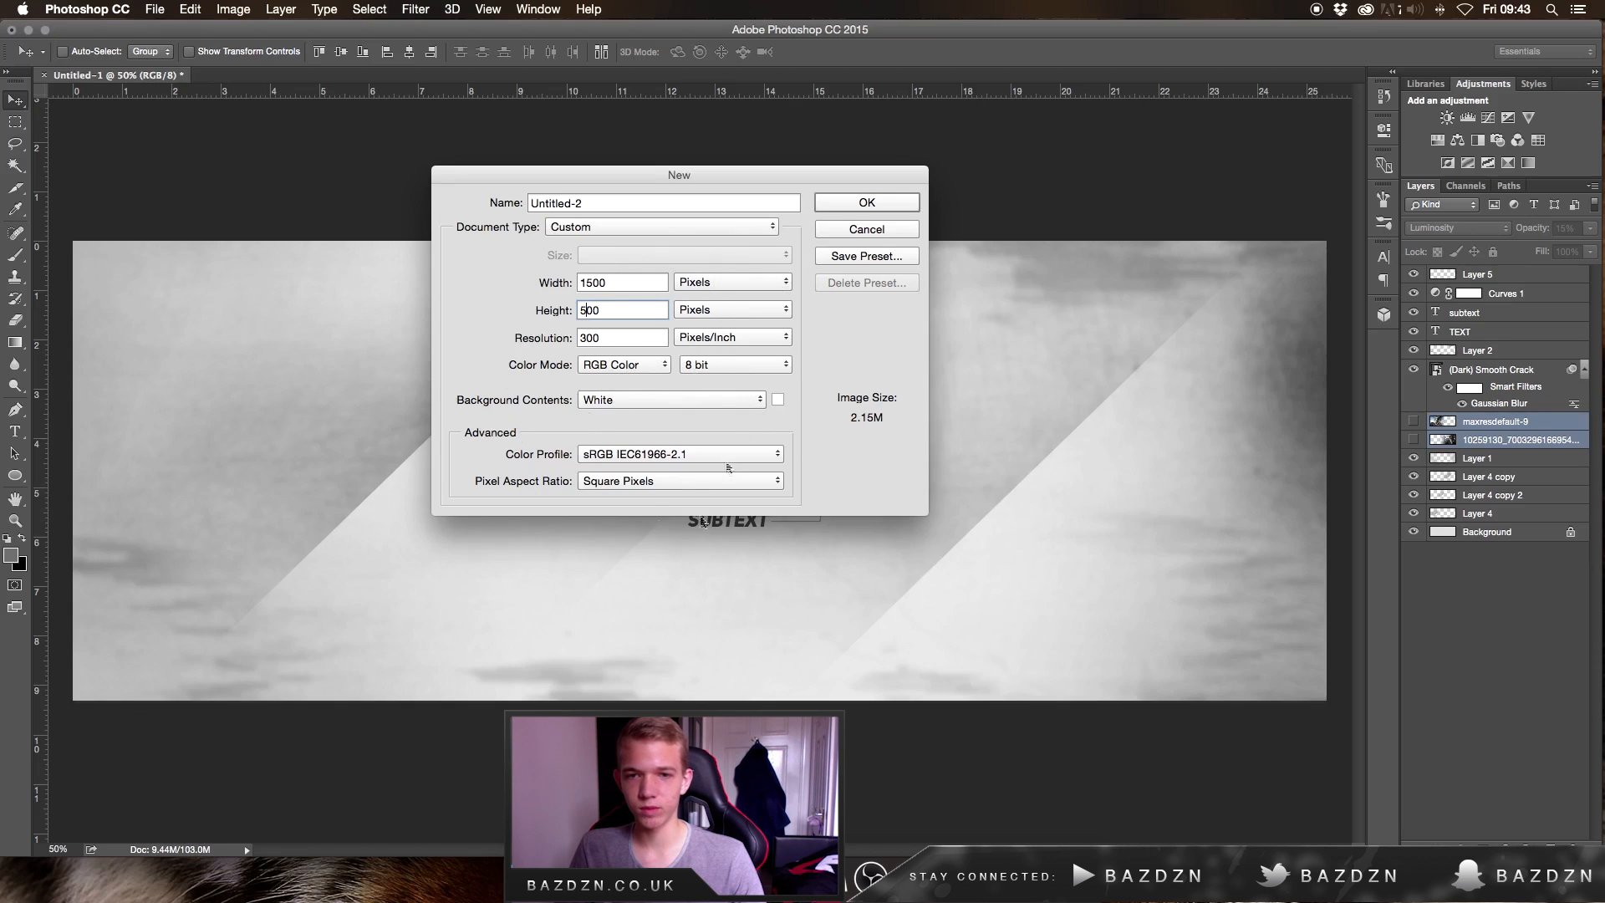
pyautogui.click(867, 203)
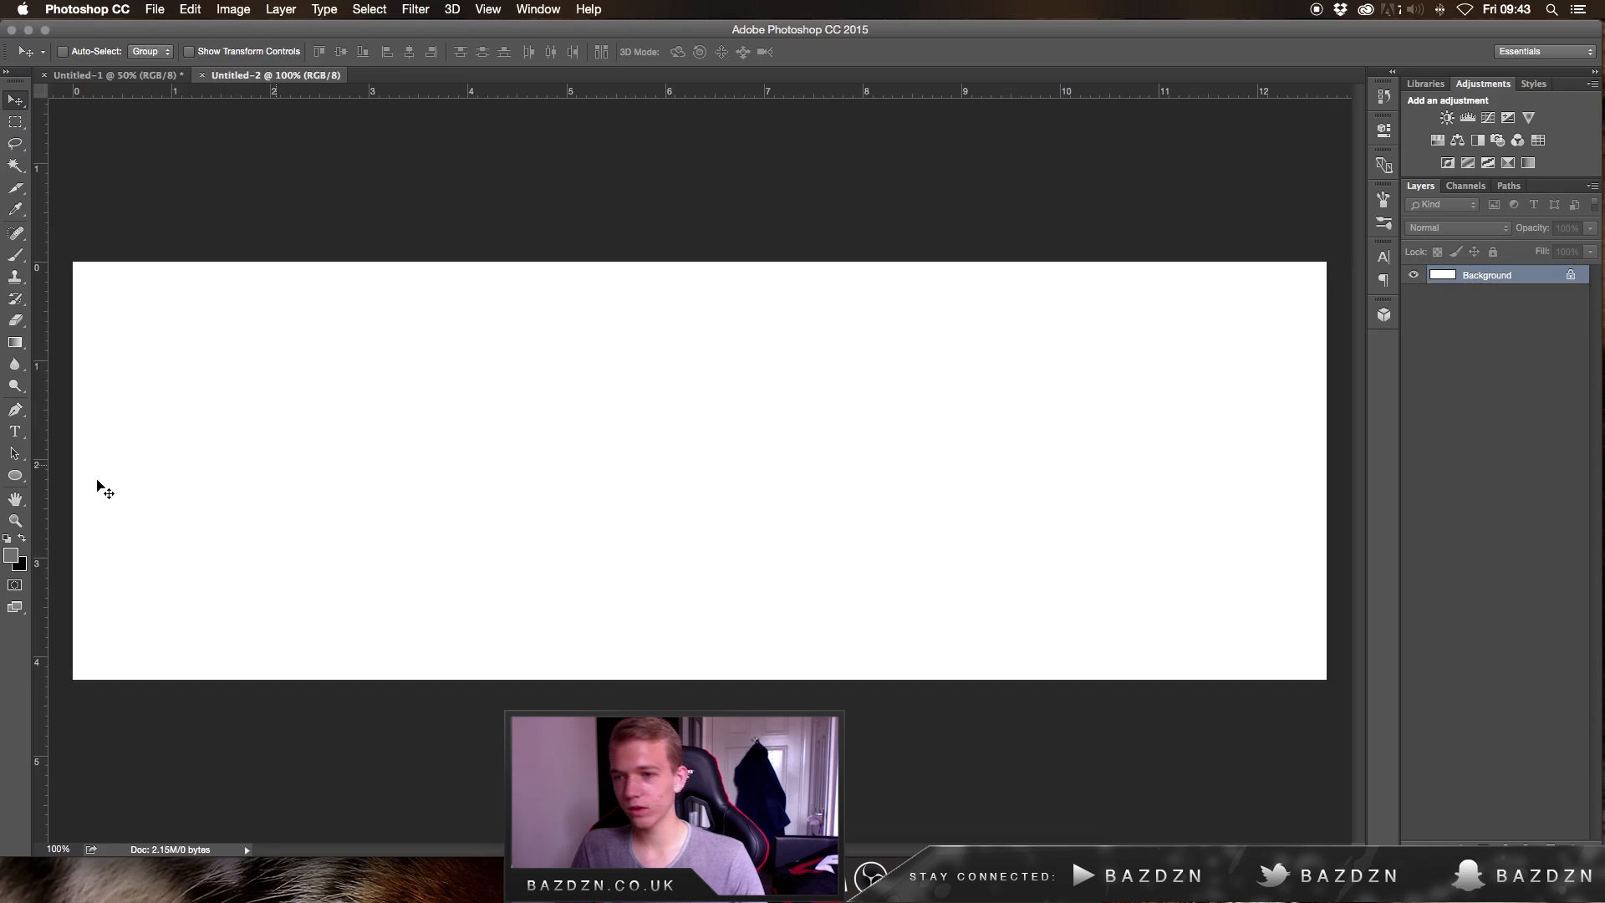
# Set the foreground colour to the very light grey ebebeb
pyautogui.click(11, 556)
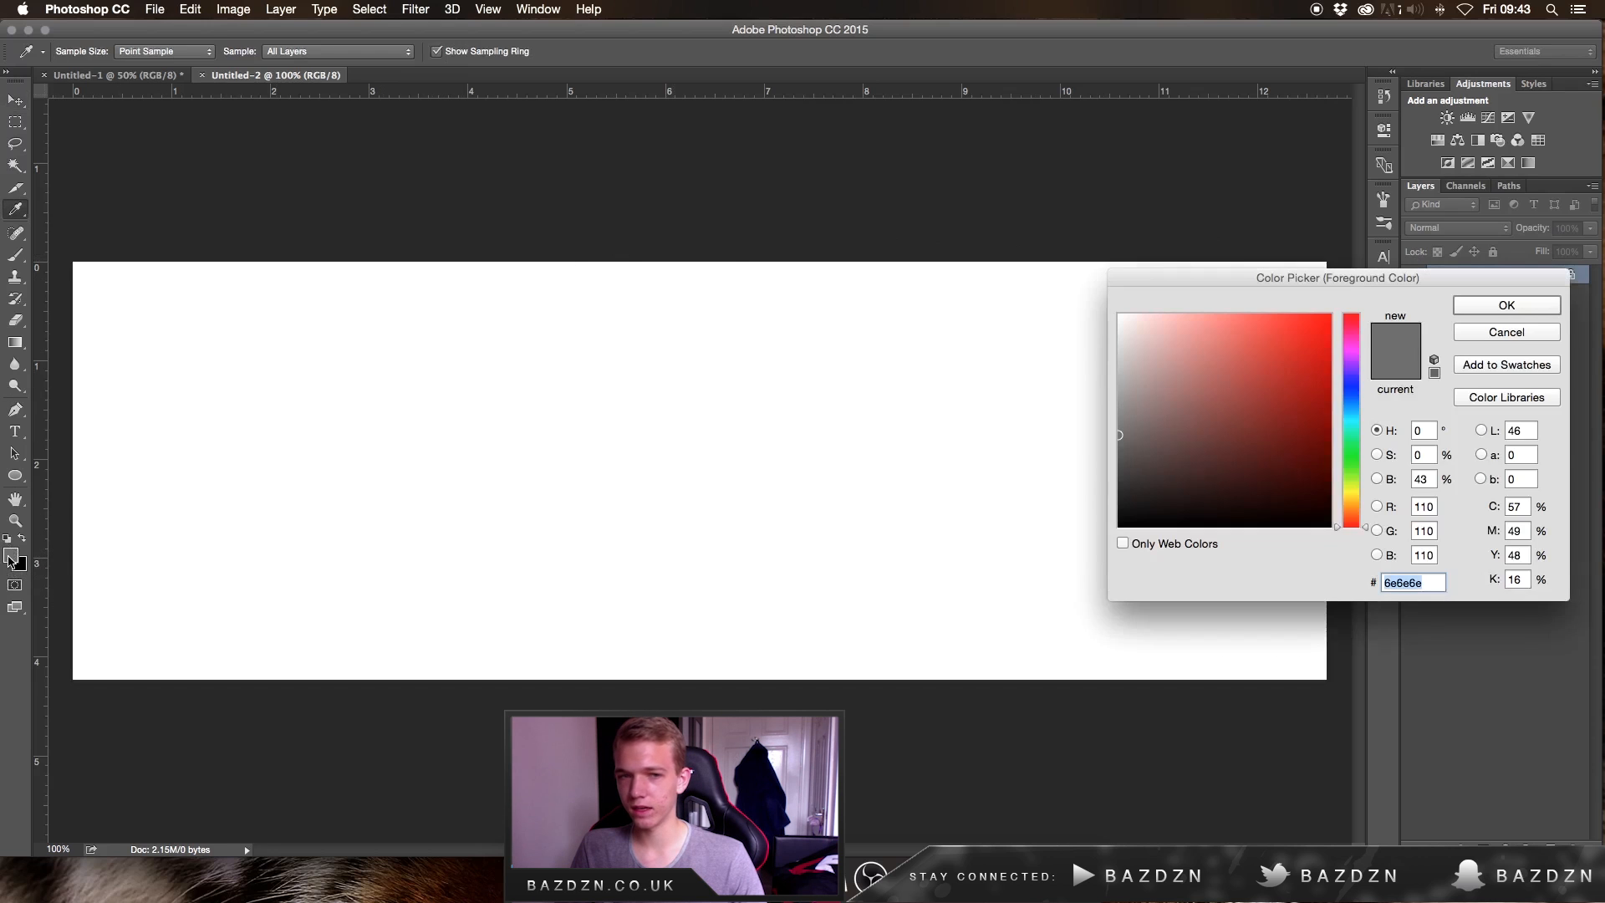
pyautogui.moveTo(1165, 368); pyautogui.dragTo(1111, 330)
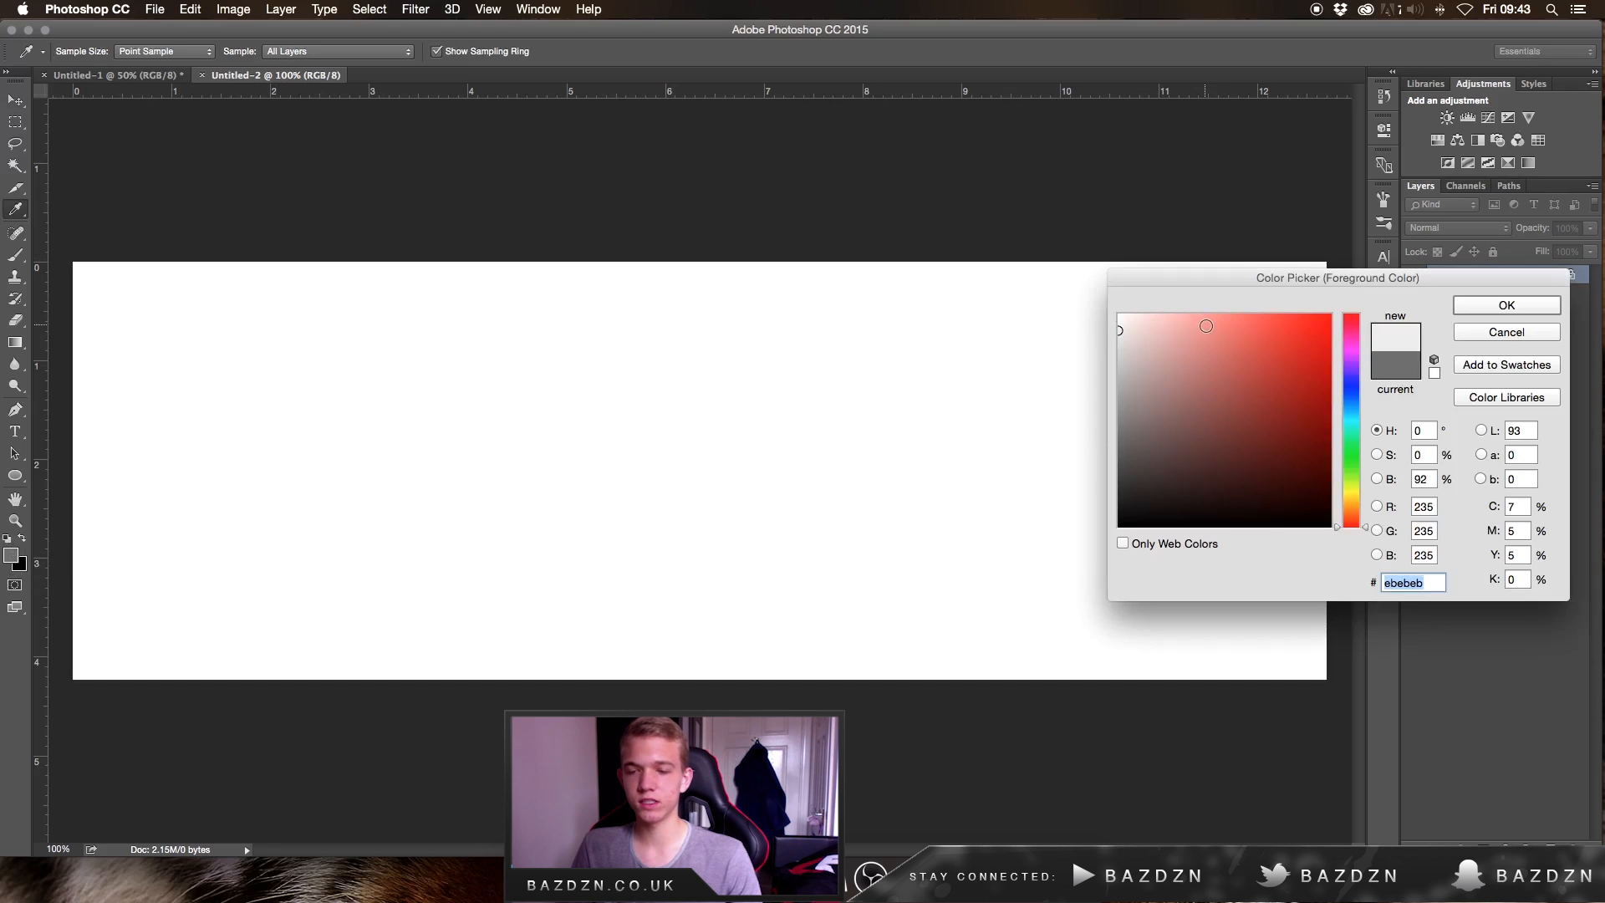
pyautogui.press('Return')
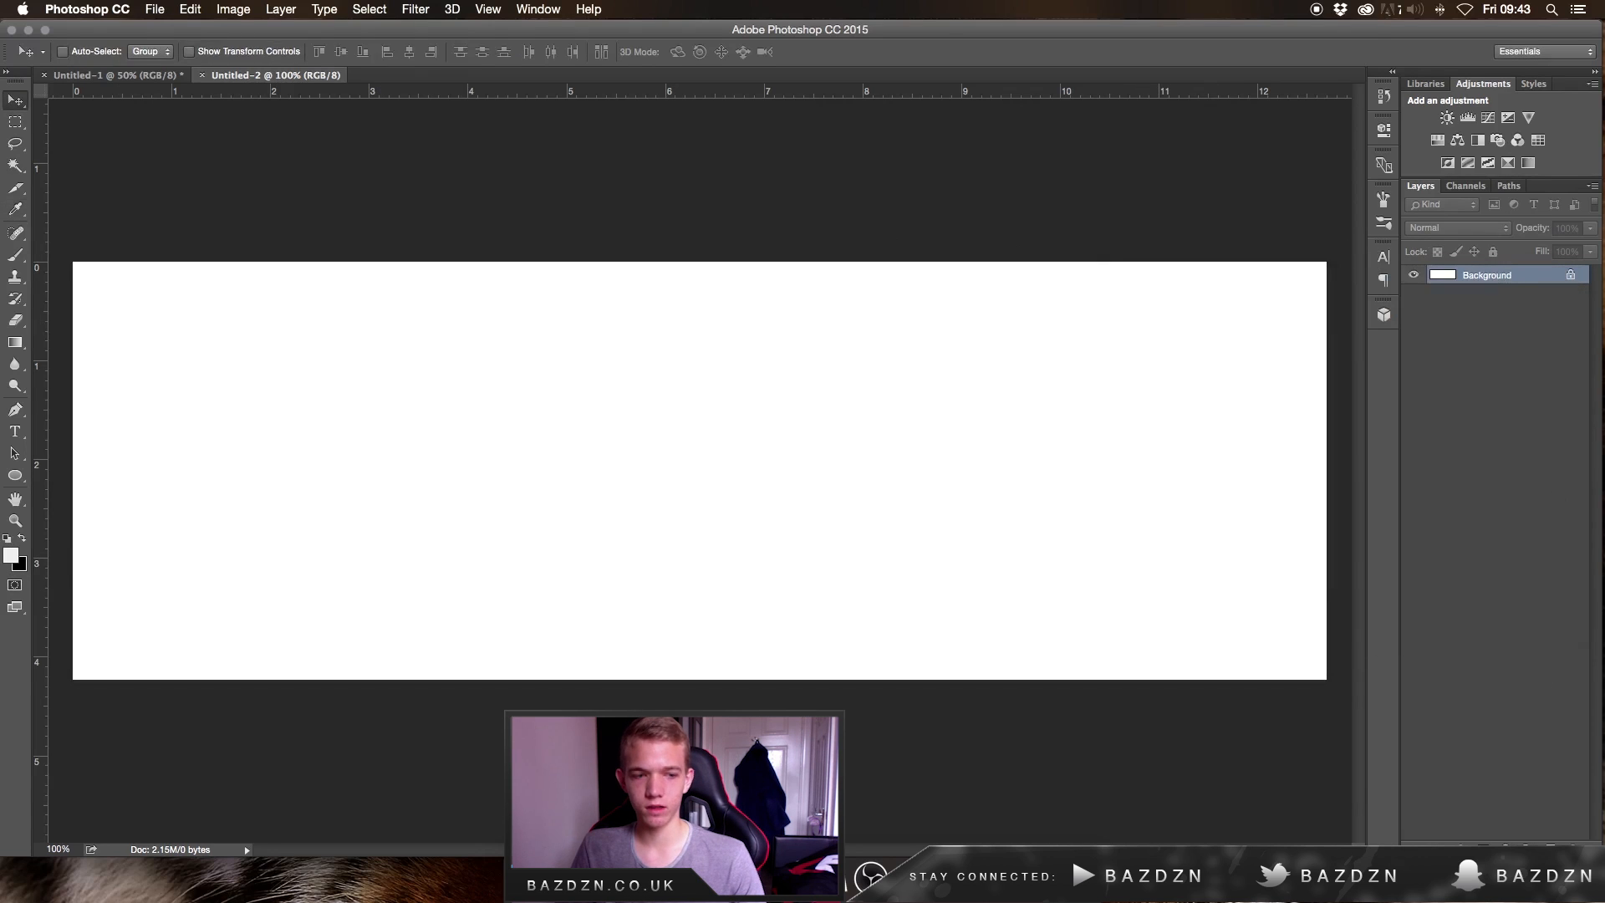
# Add a new layer above the background and fill it with the foreground colour using the Paint Bucket
pyautogui.click(1552, 842)
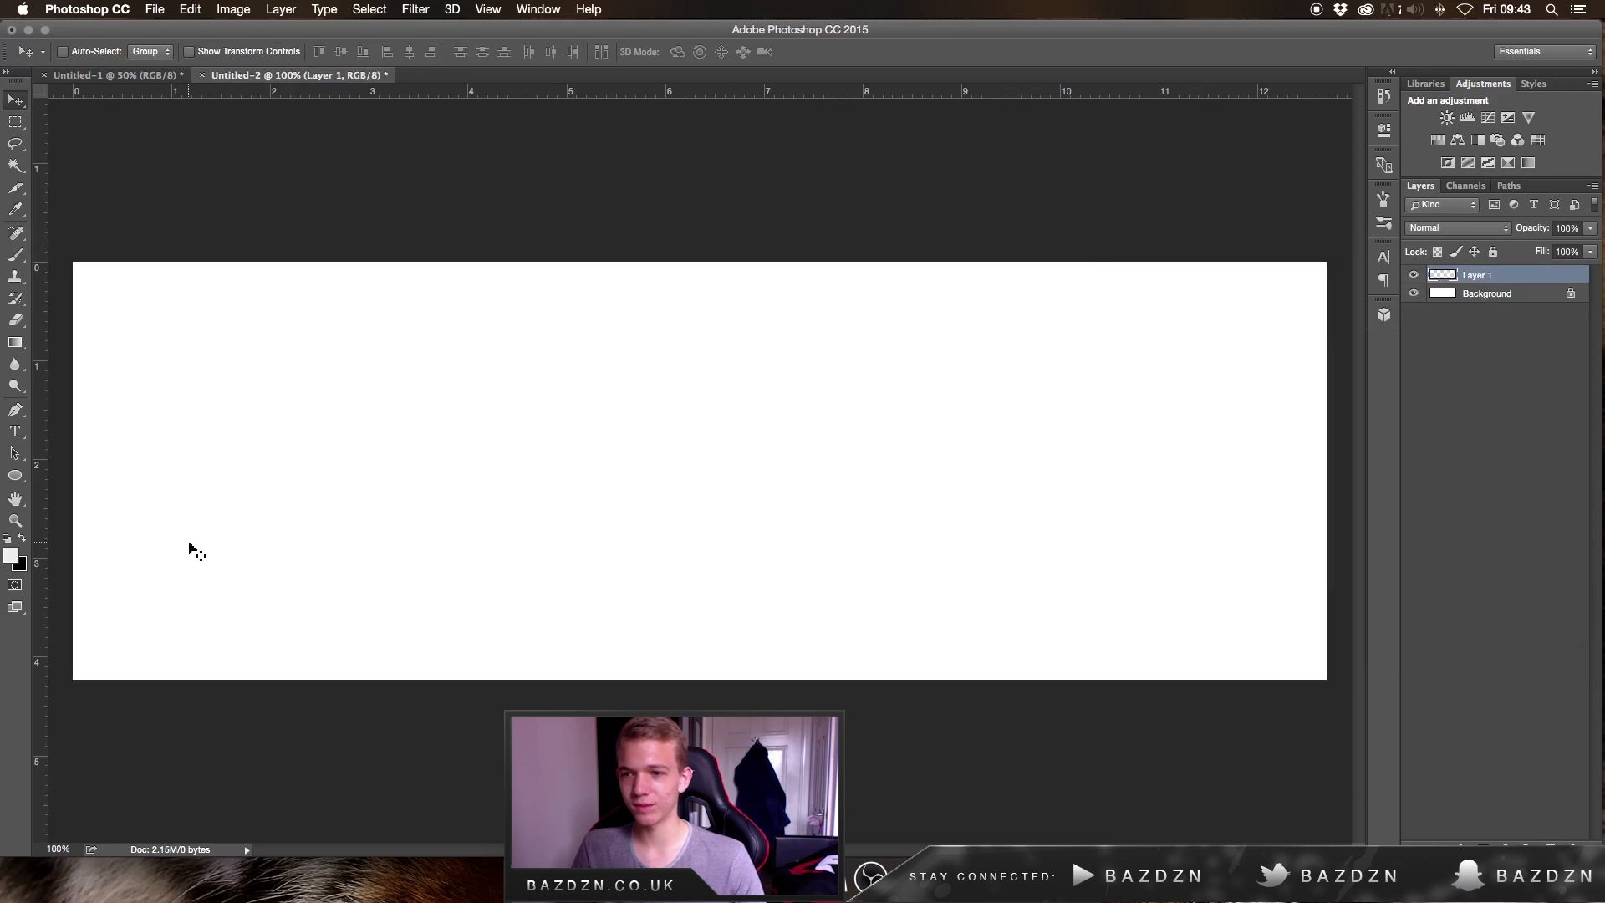
pyautogui.press('b')
pyautogui.click(15, 341)
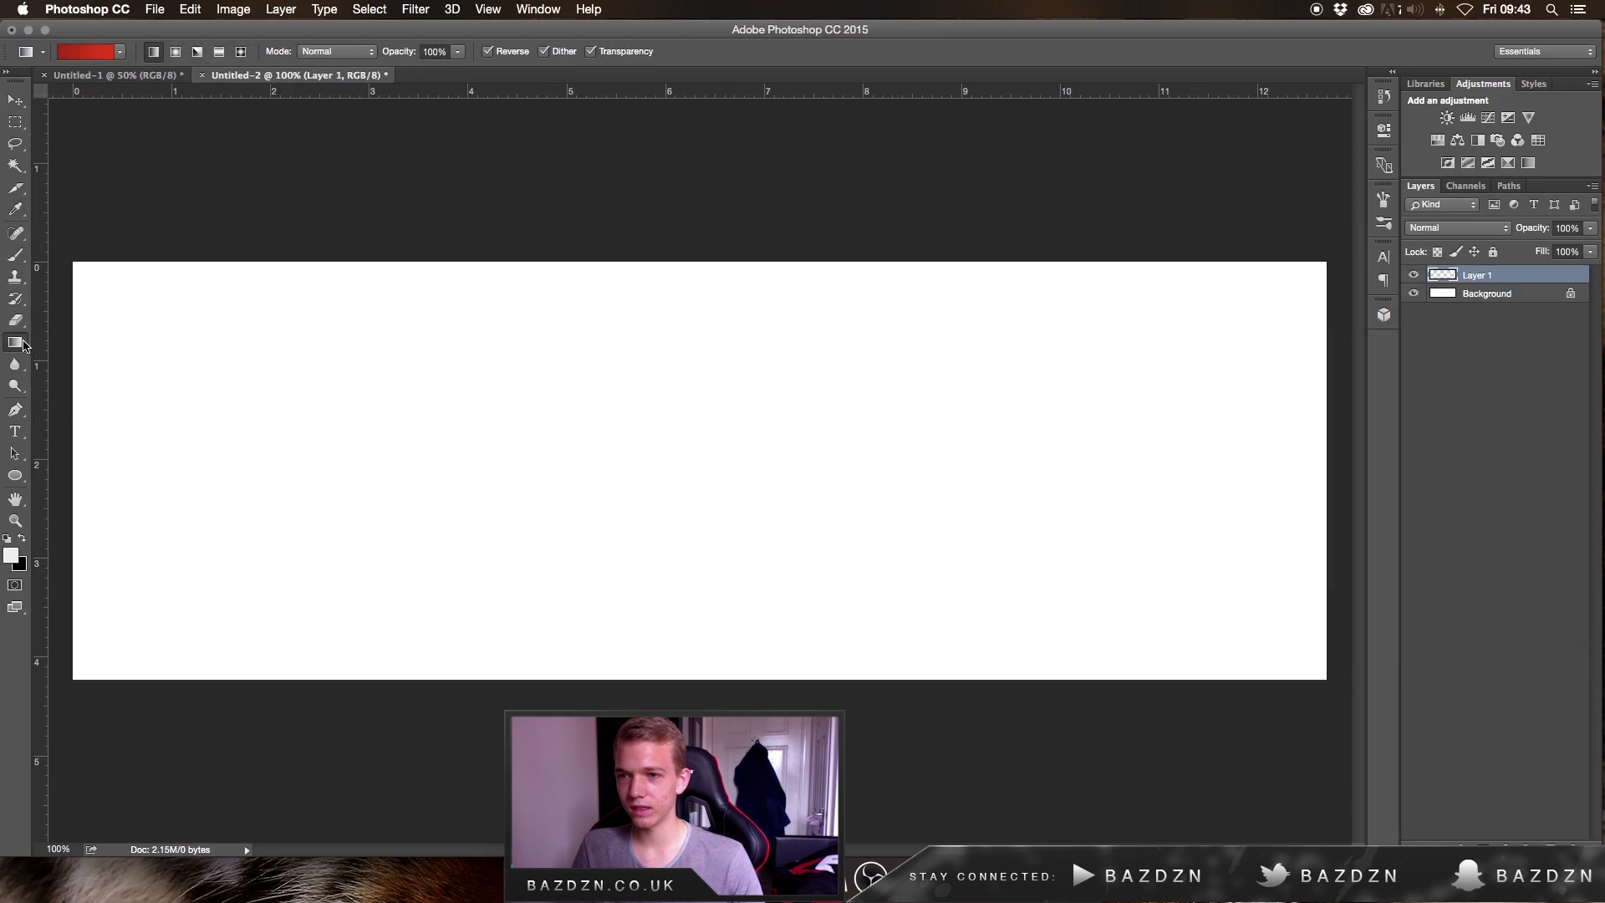
pyautogui.click(65, 365)
pyautogui.click(288, 415)
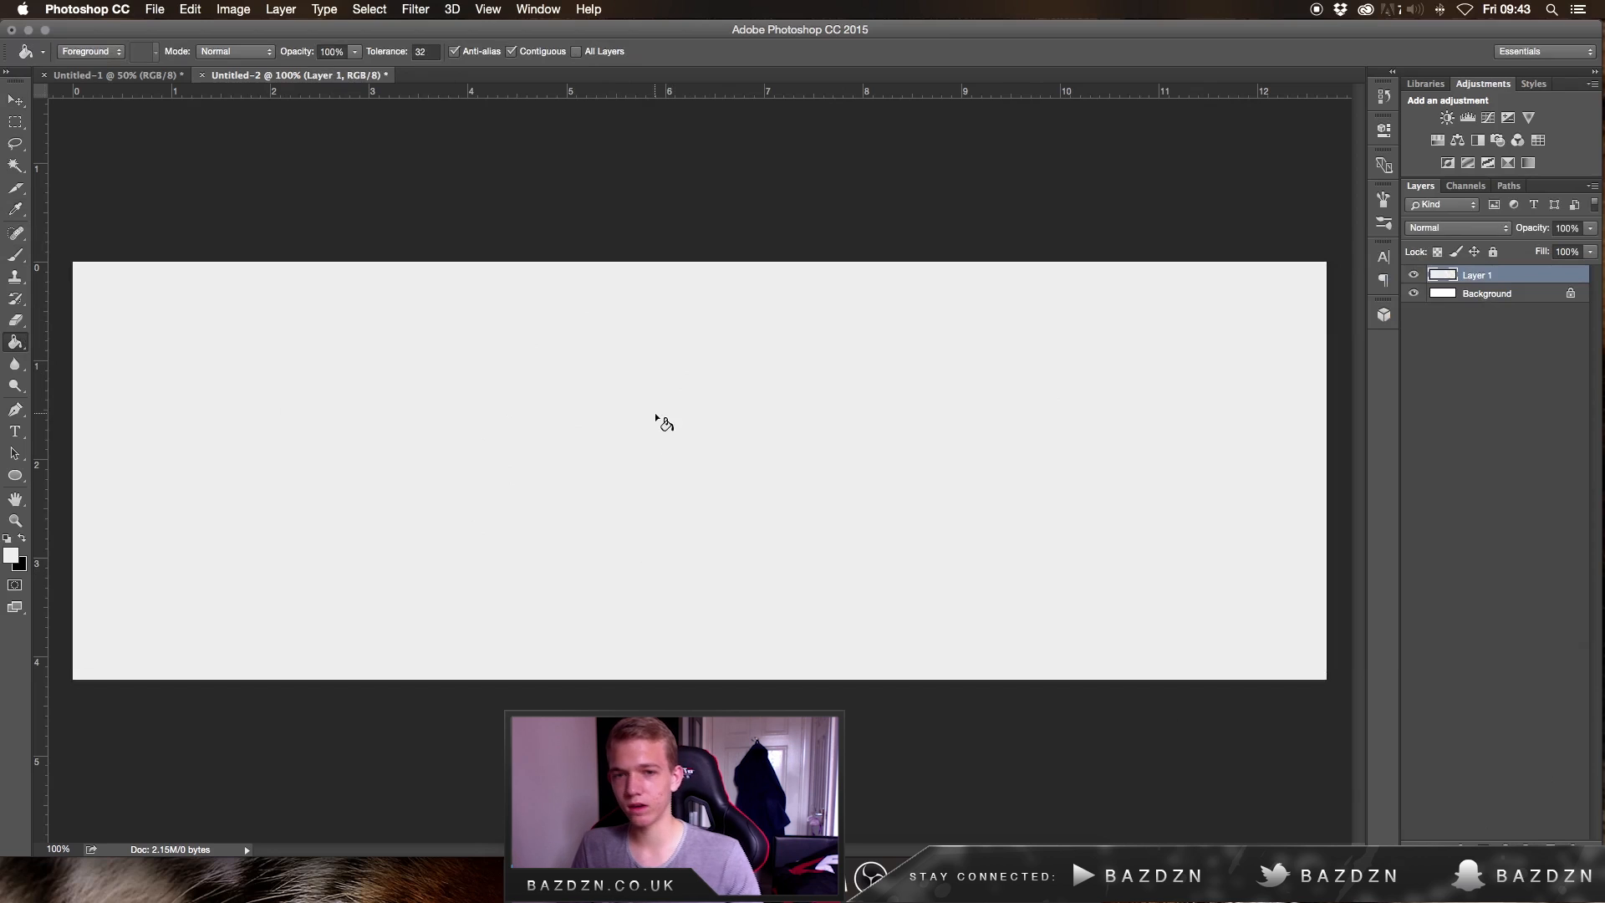
# Add another new layer and choose a soft round brush at 118 px with 0% hardness
pyautogui.press('b')
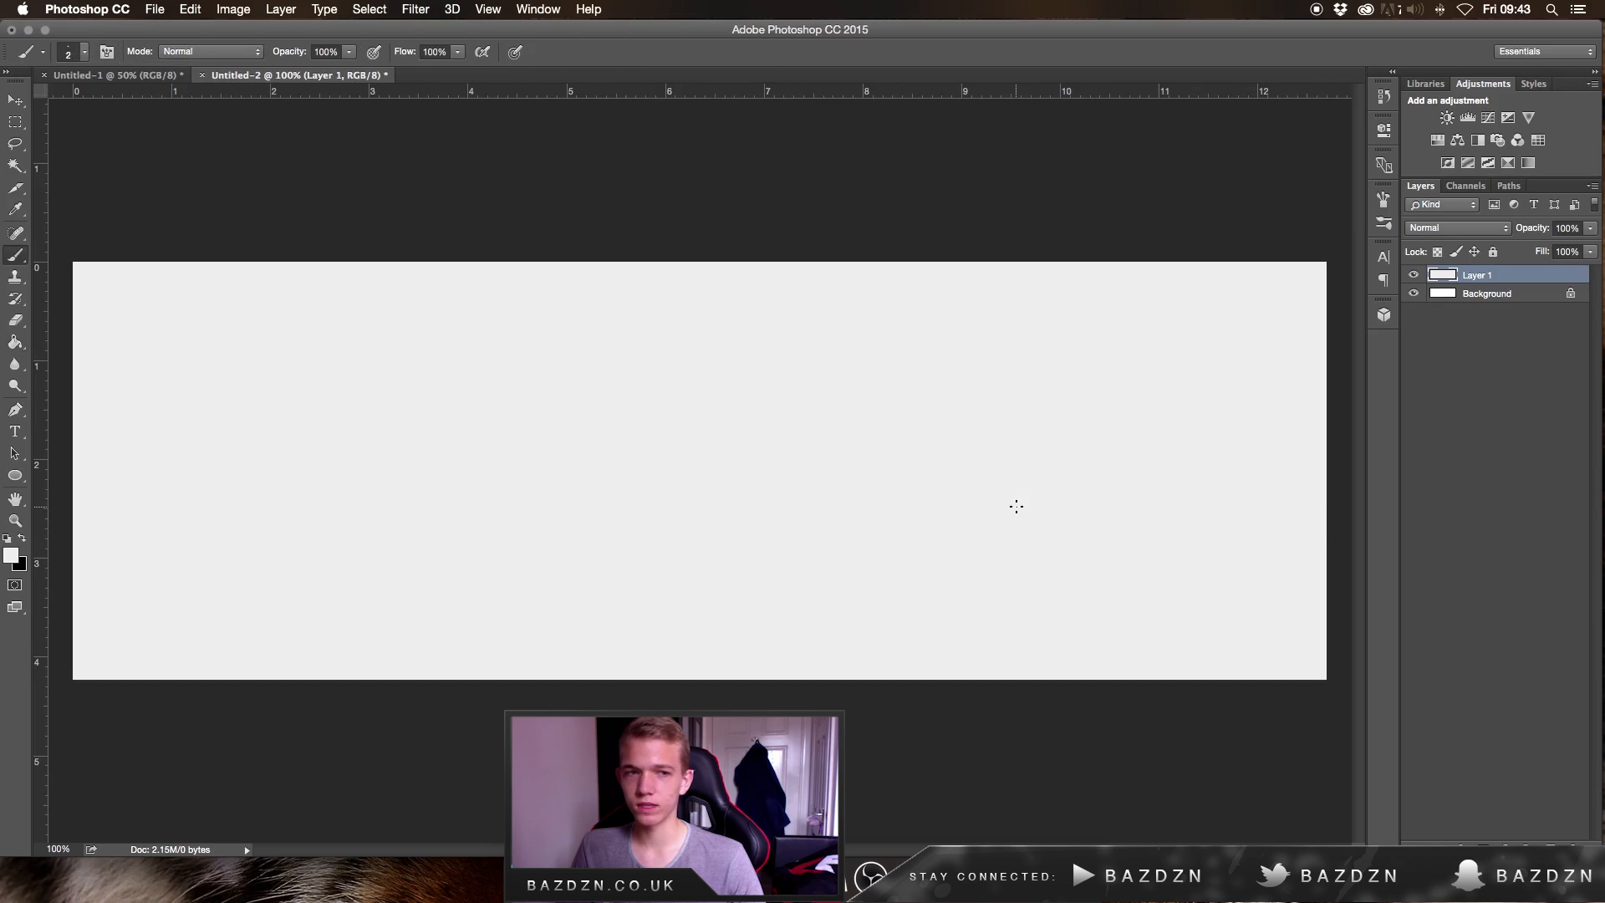
pyautogui.press('super+alt+shift+n')
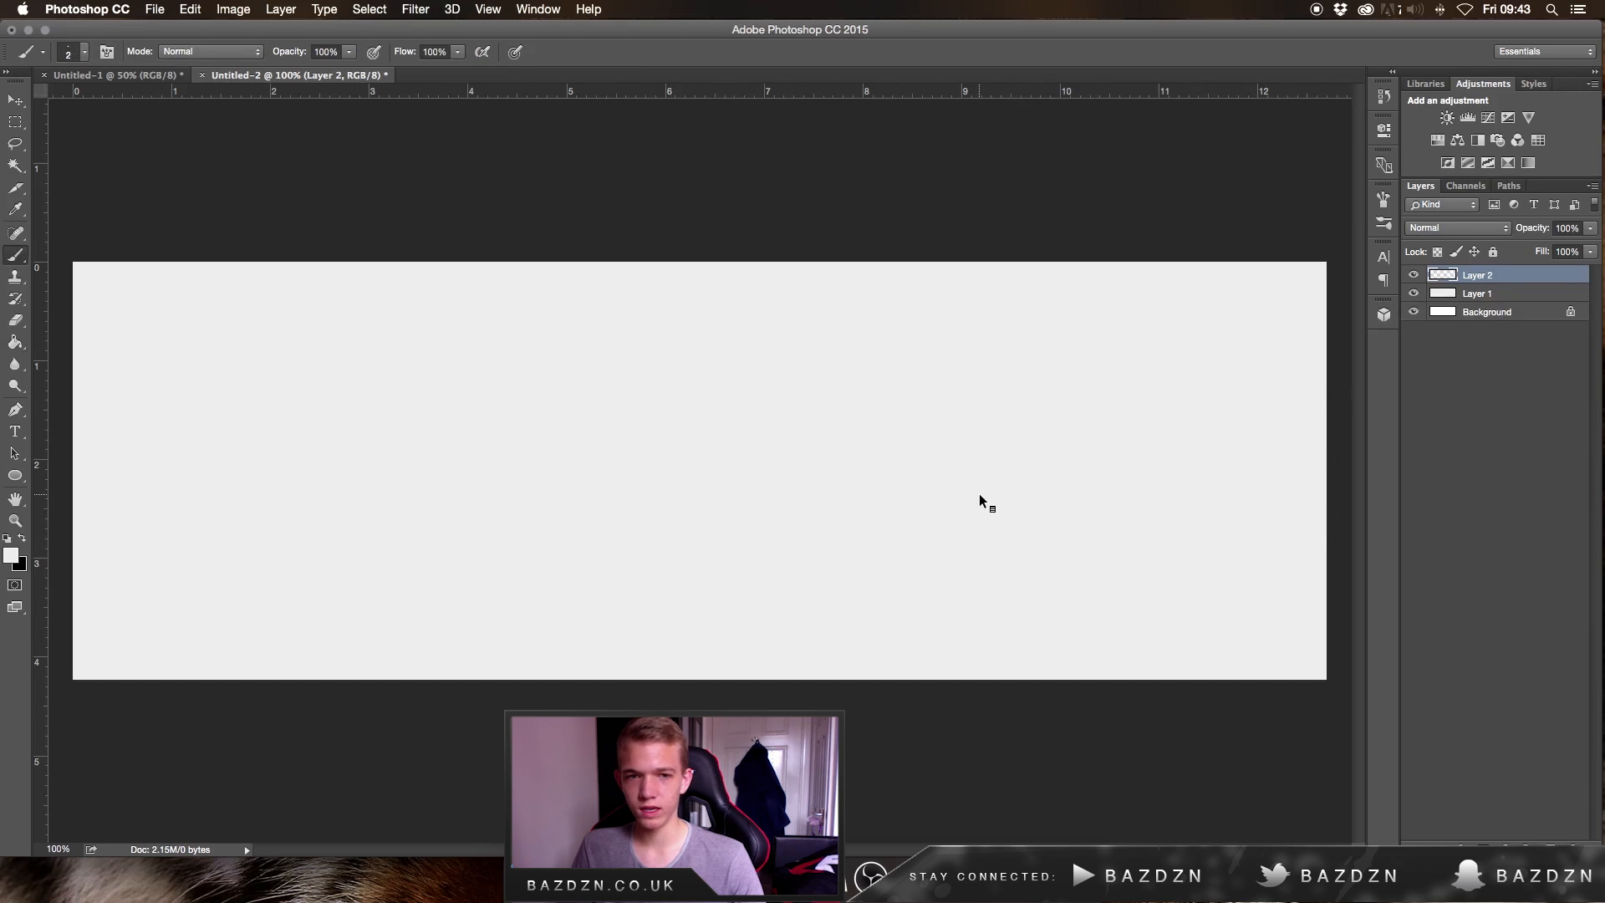
pyautogui.rightClick(1053, 516)
pyautogui.rightClick(846, 454)
pyautogui.click(929, 486)
pyautogui.moveTo(969, 410); pyautogui.dragTo(1005, 410)
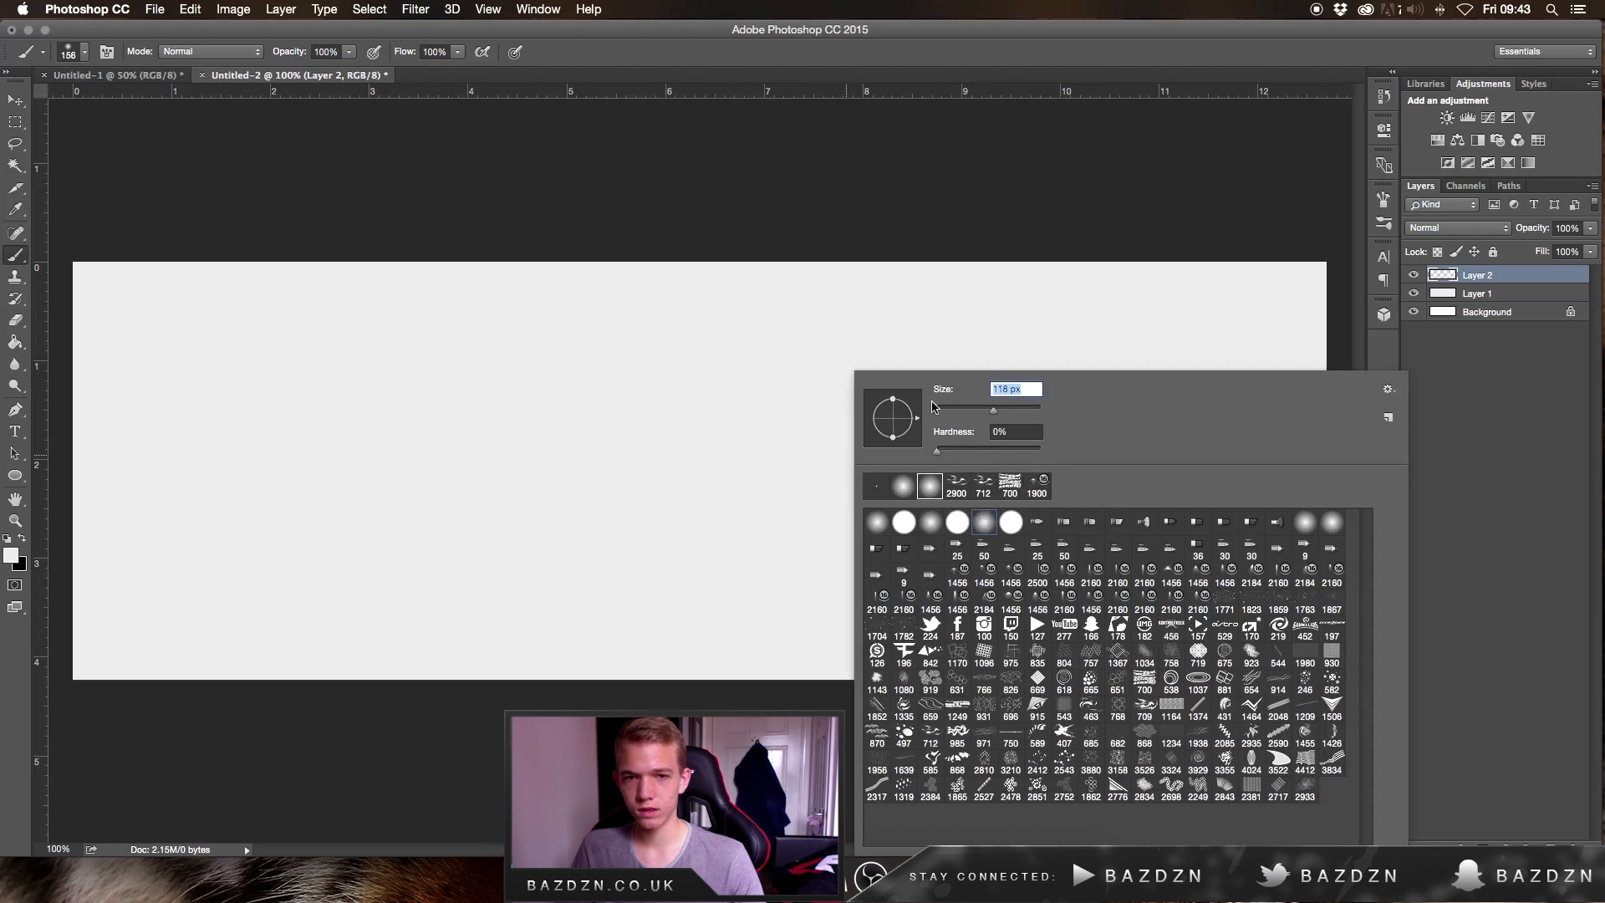
pyautogui.press('Return')
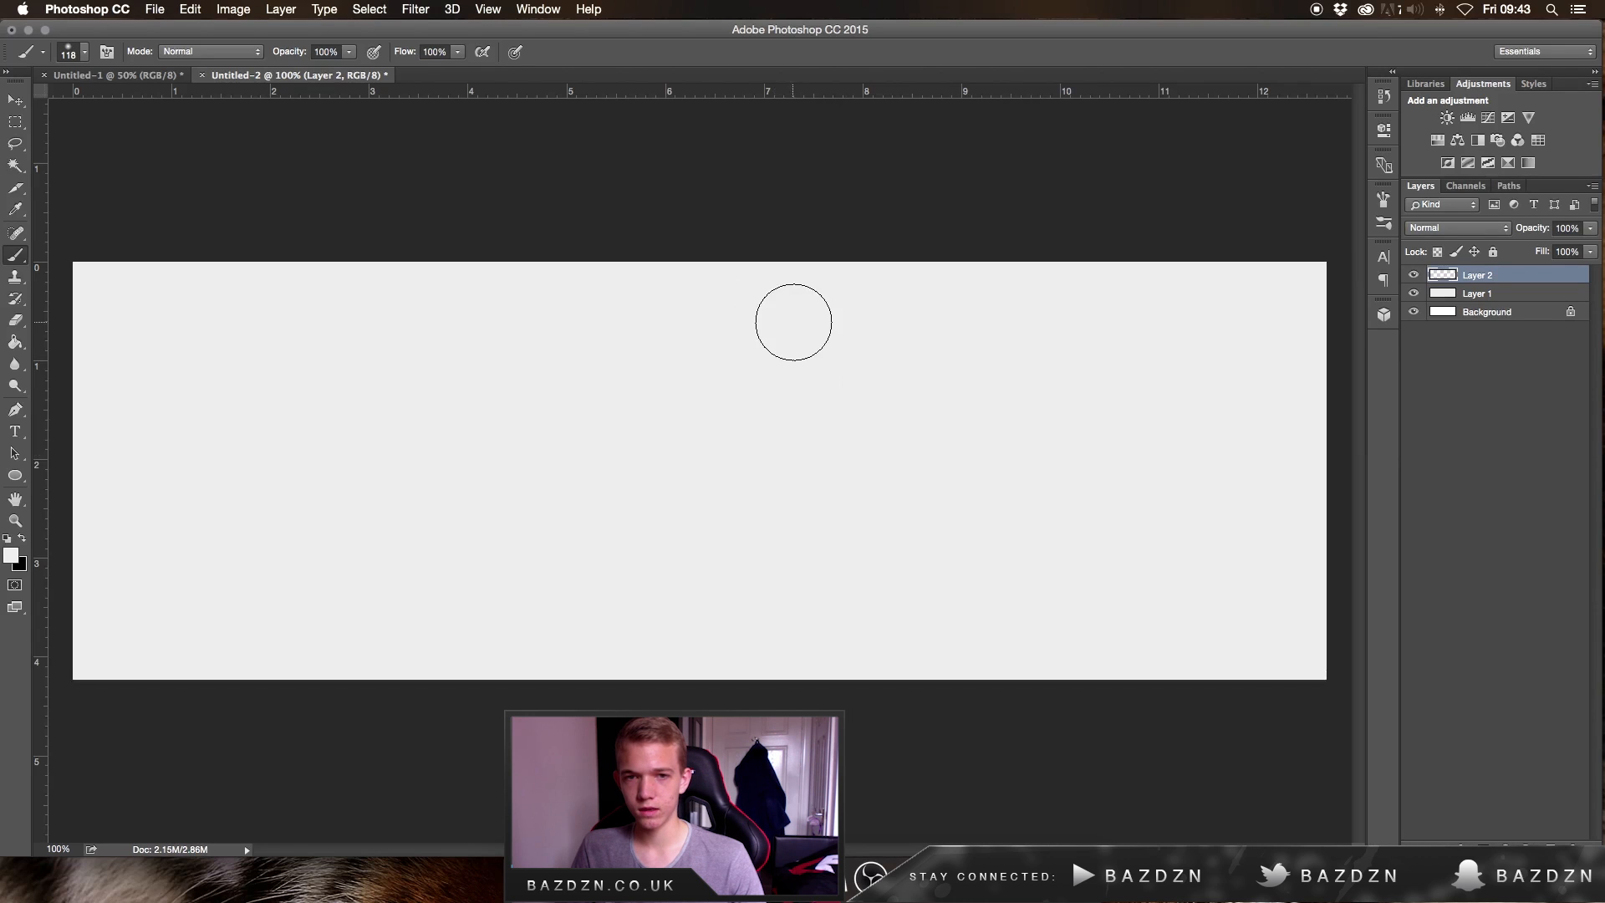
# Enlarge the soft round brush to 900 px
pyautogui.rightClick(938, 399)
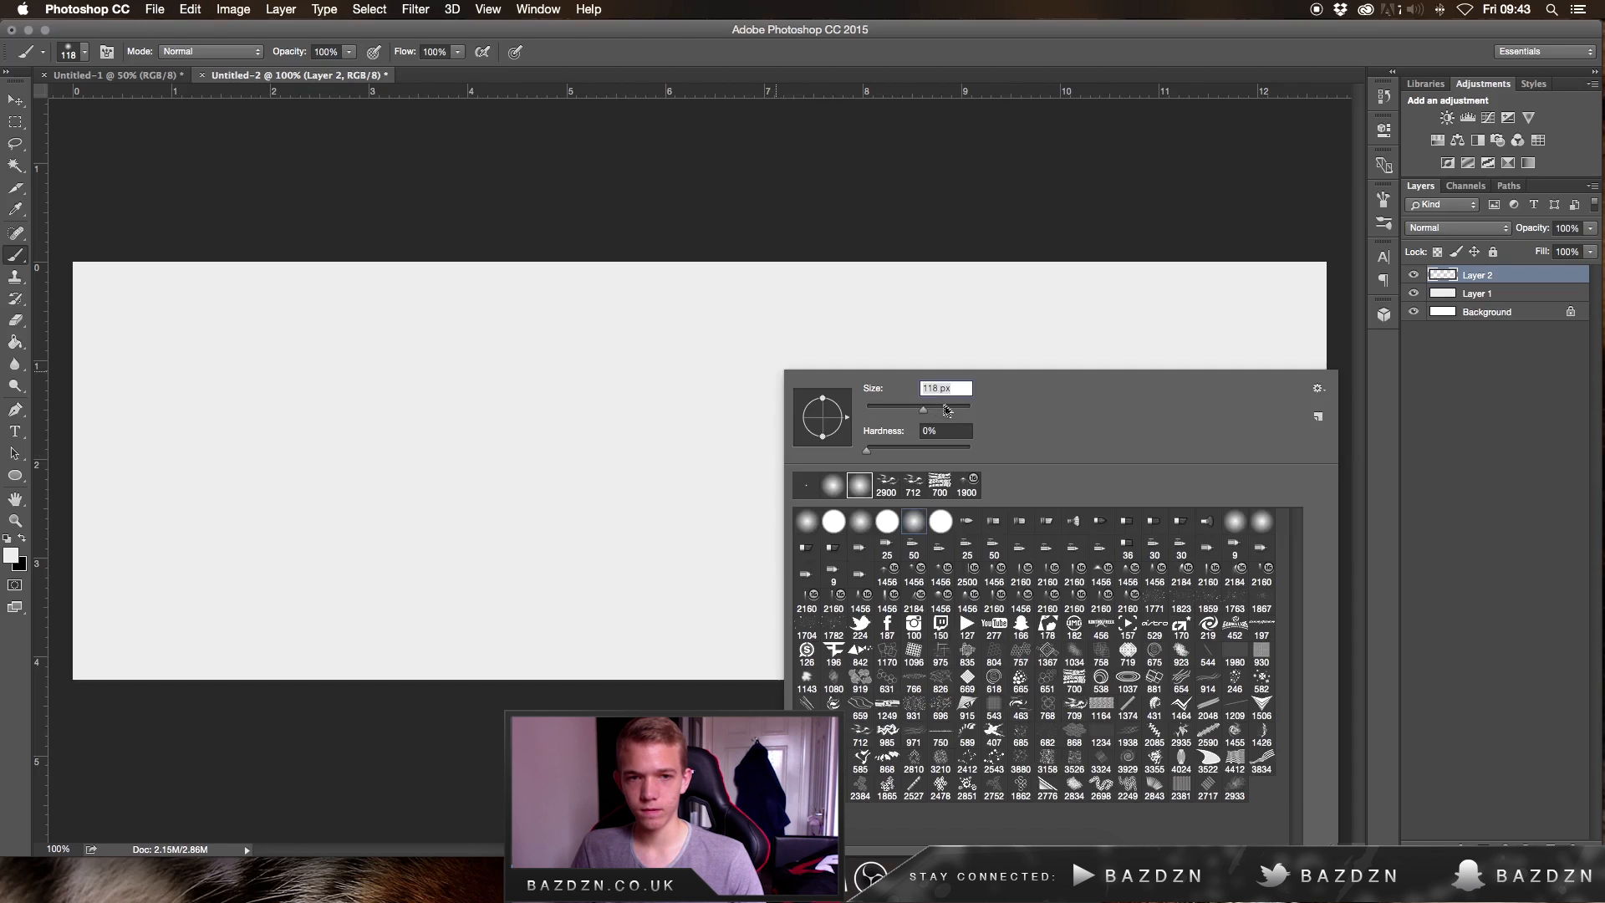
pyautogui.write('1')
pyautogui.press('Return')
pyautogui.click(948, 410)
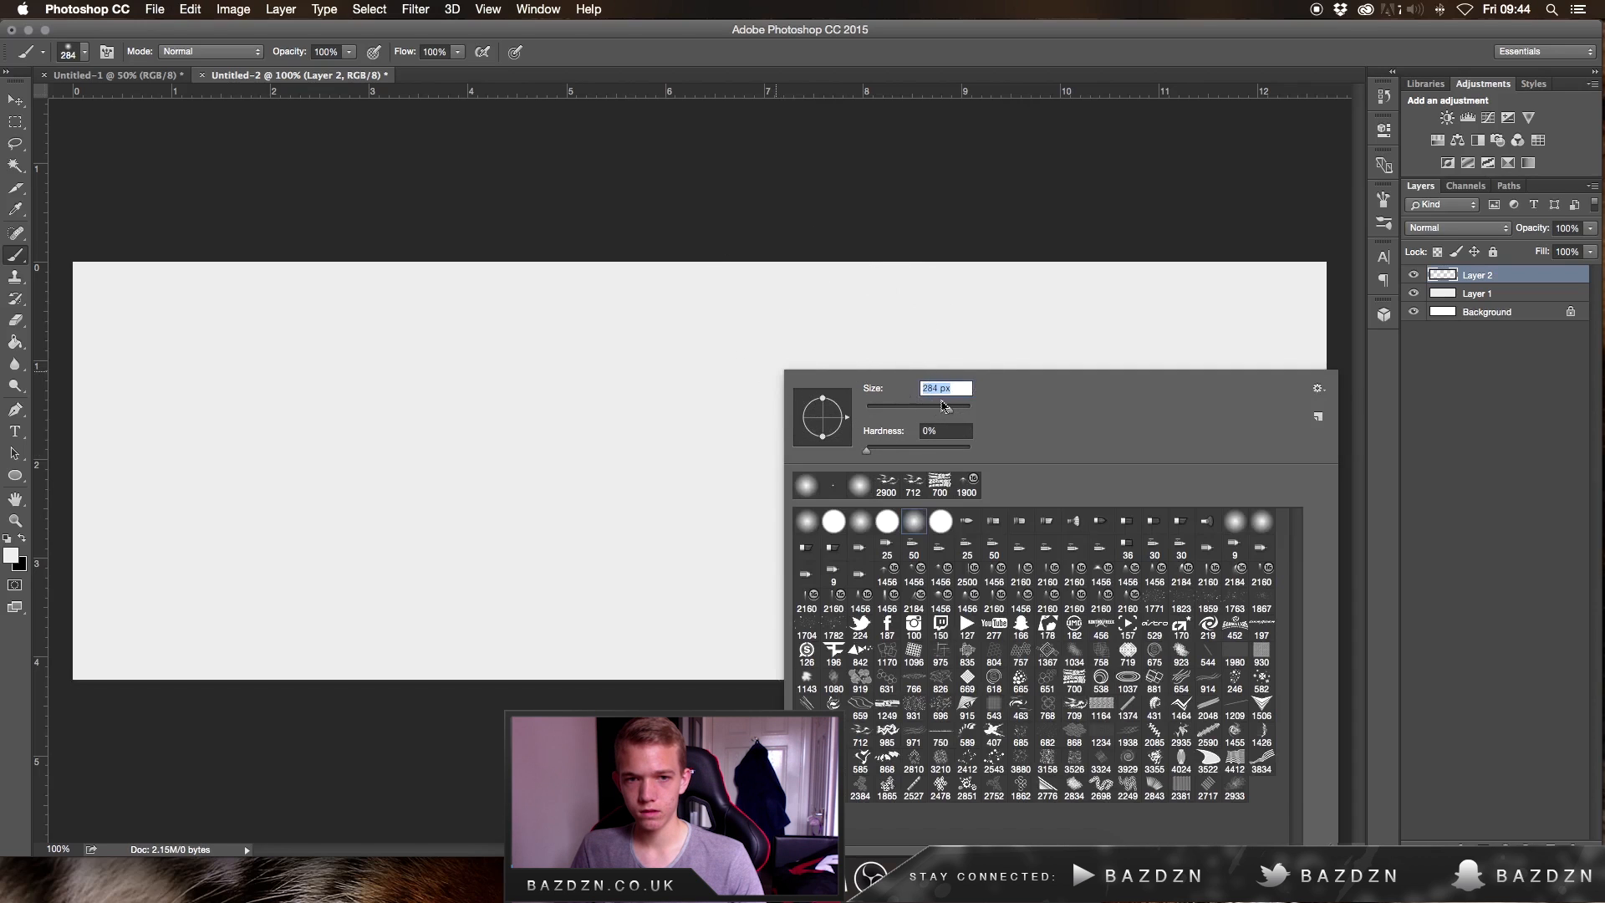
pyautogui.moveTo(962, 413); pyautogui.dragTo(959, 414)
pyautogui.click(782, 276)
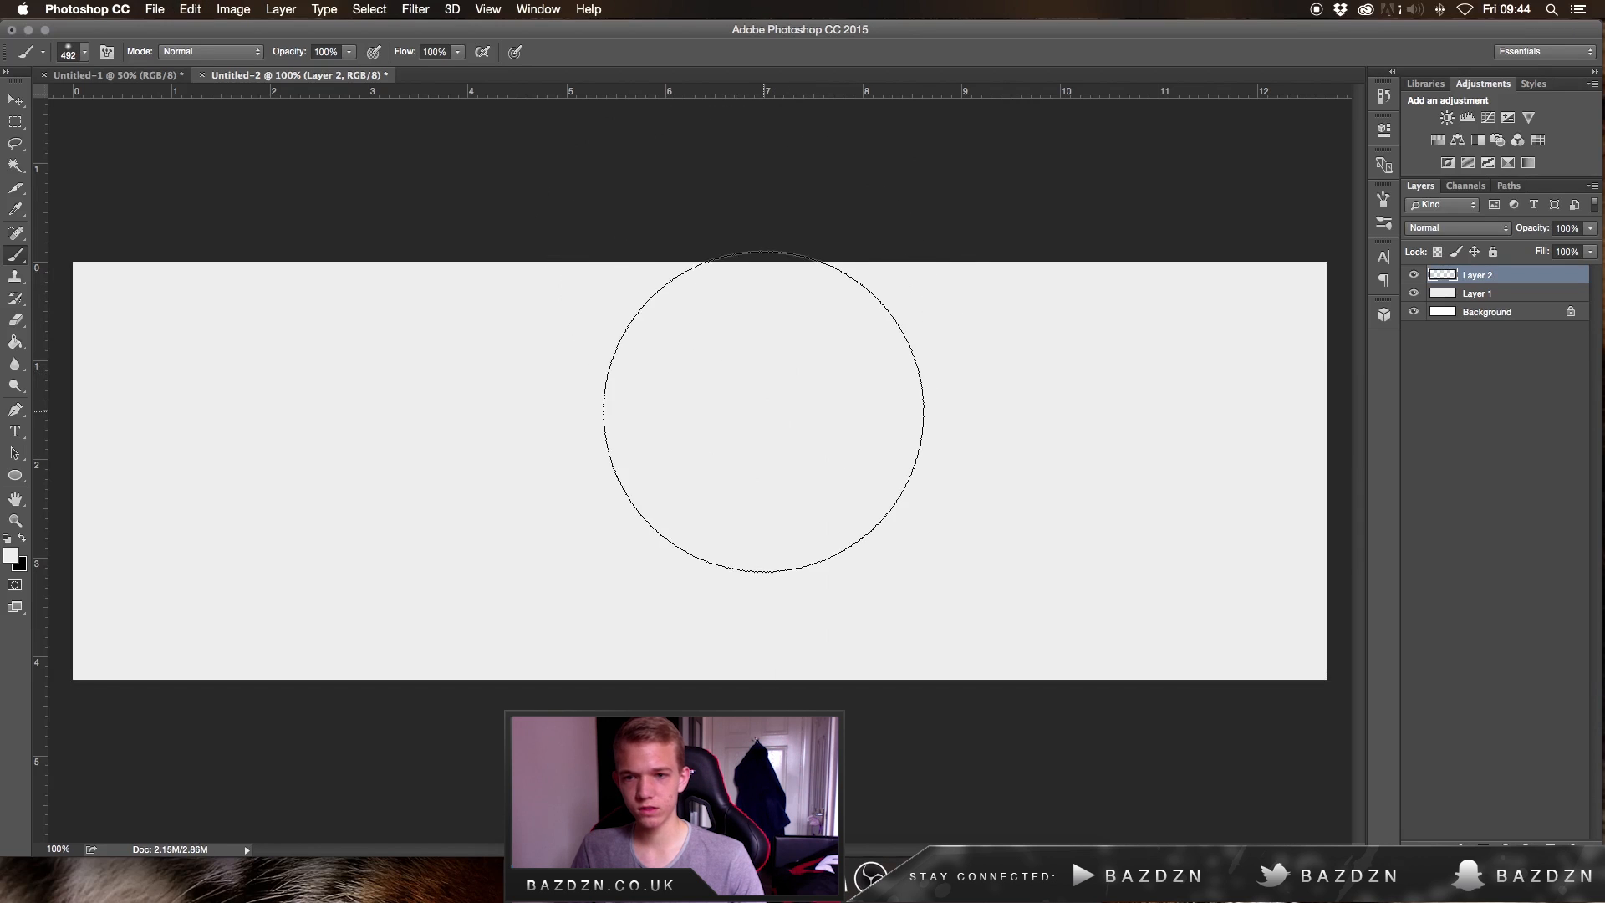
pyautogui.press(']')
# Set the foreground colour to the light grey bfbfbf for the brush
pyautogui.click(11, 555)
pyautogui.moveTo(1120, 328); pyautogui.dragTo(1104, 366)
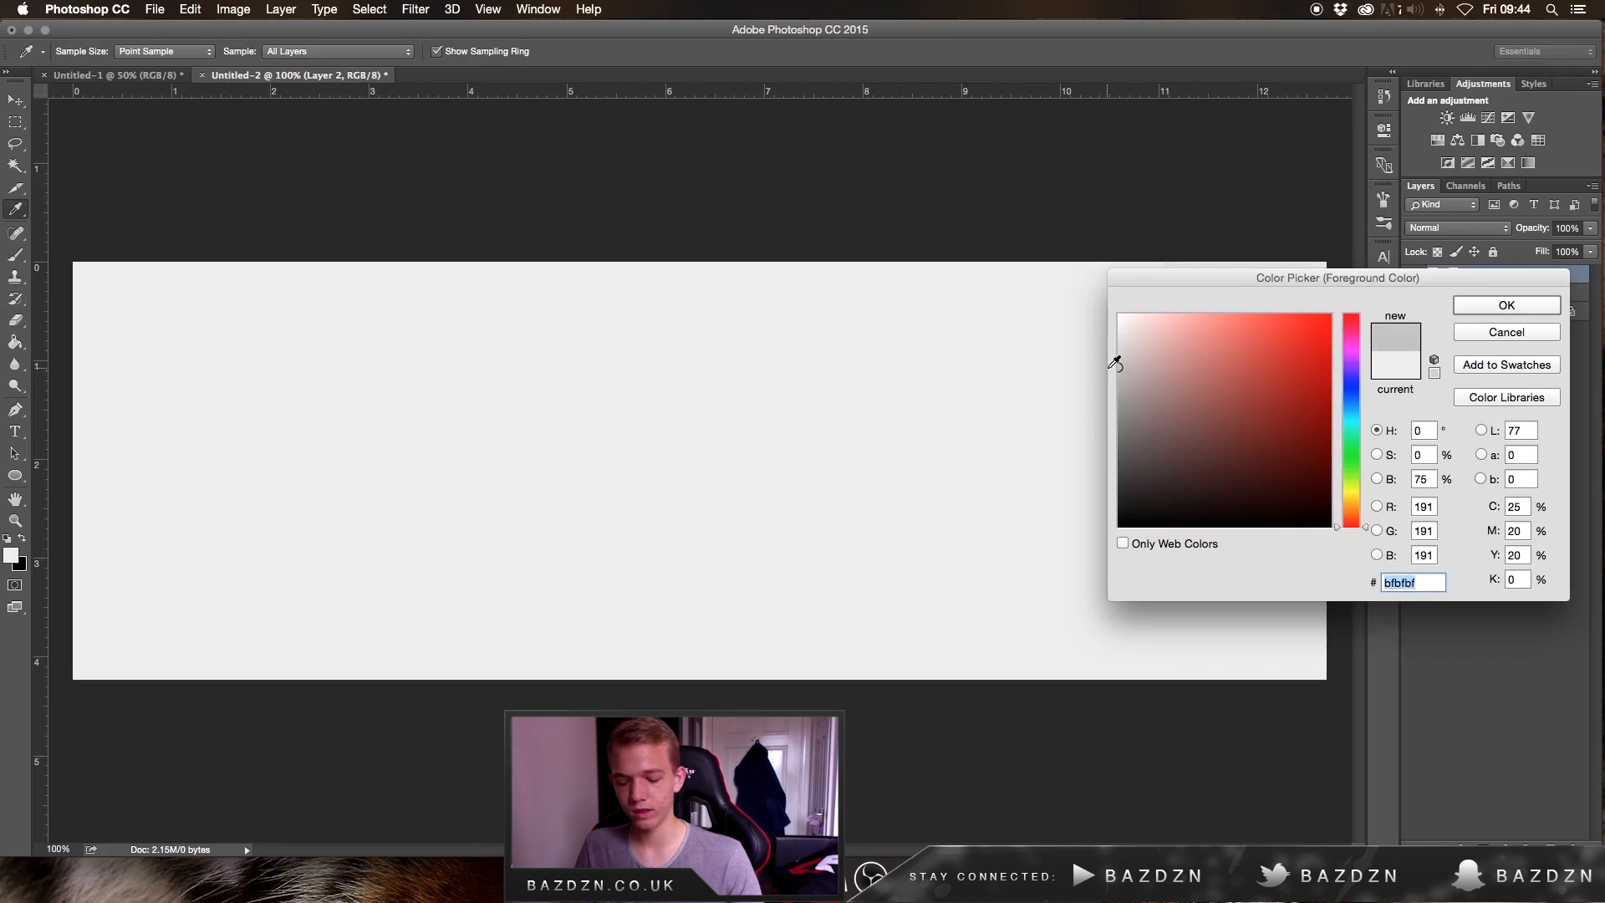
pyautogui.press('Return')
pyautogui.press('b')
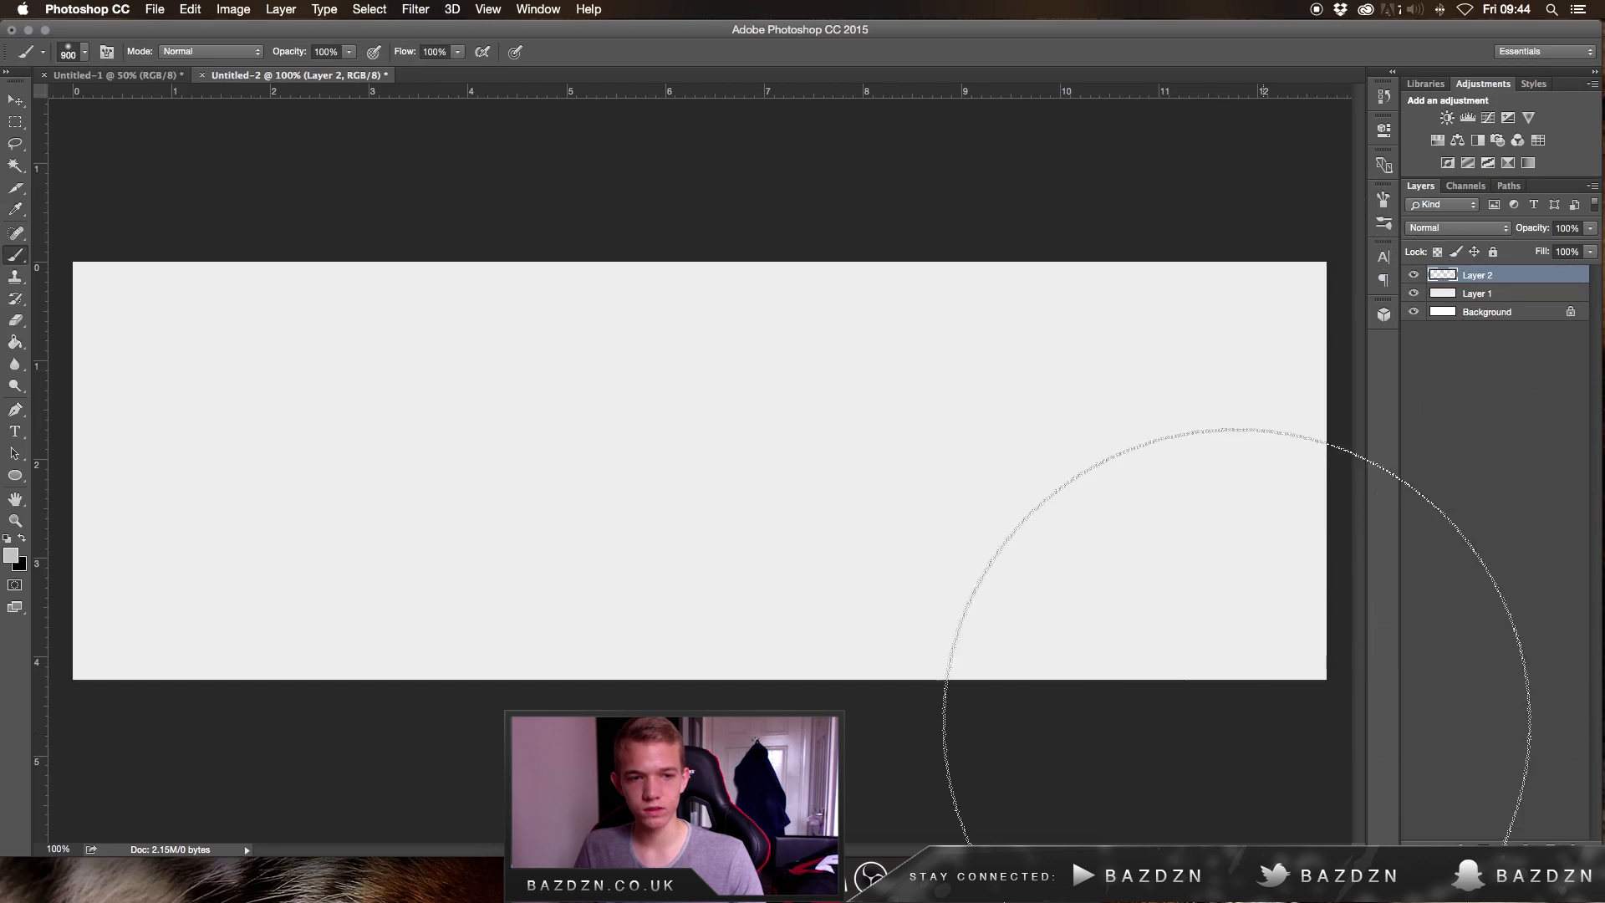
# Try shading the canvas with single soft brush dabs along its lower and upper edges
pyautogui.click(1282, 799)
pyautogui.click(514, 733)
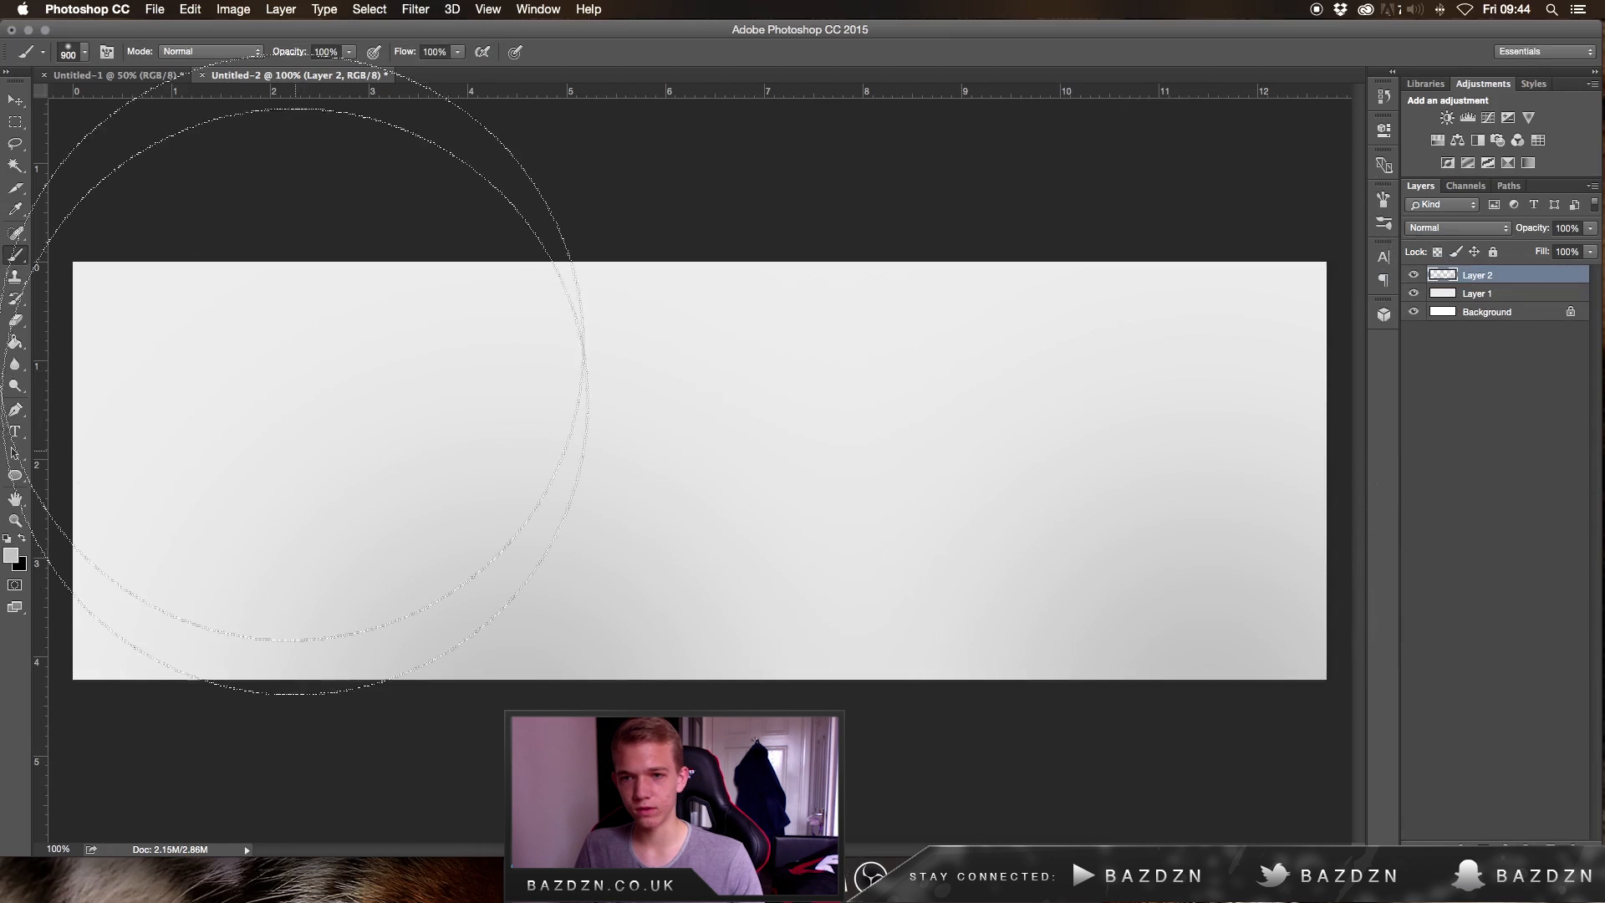
pyautogui.click(208, 159)
pyautogui.click(934, 143)
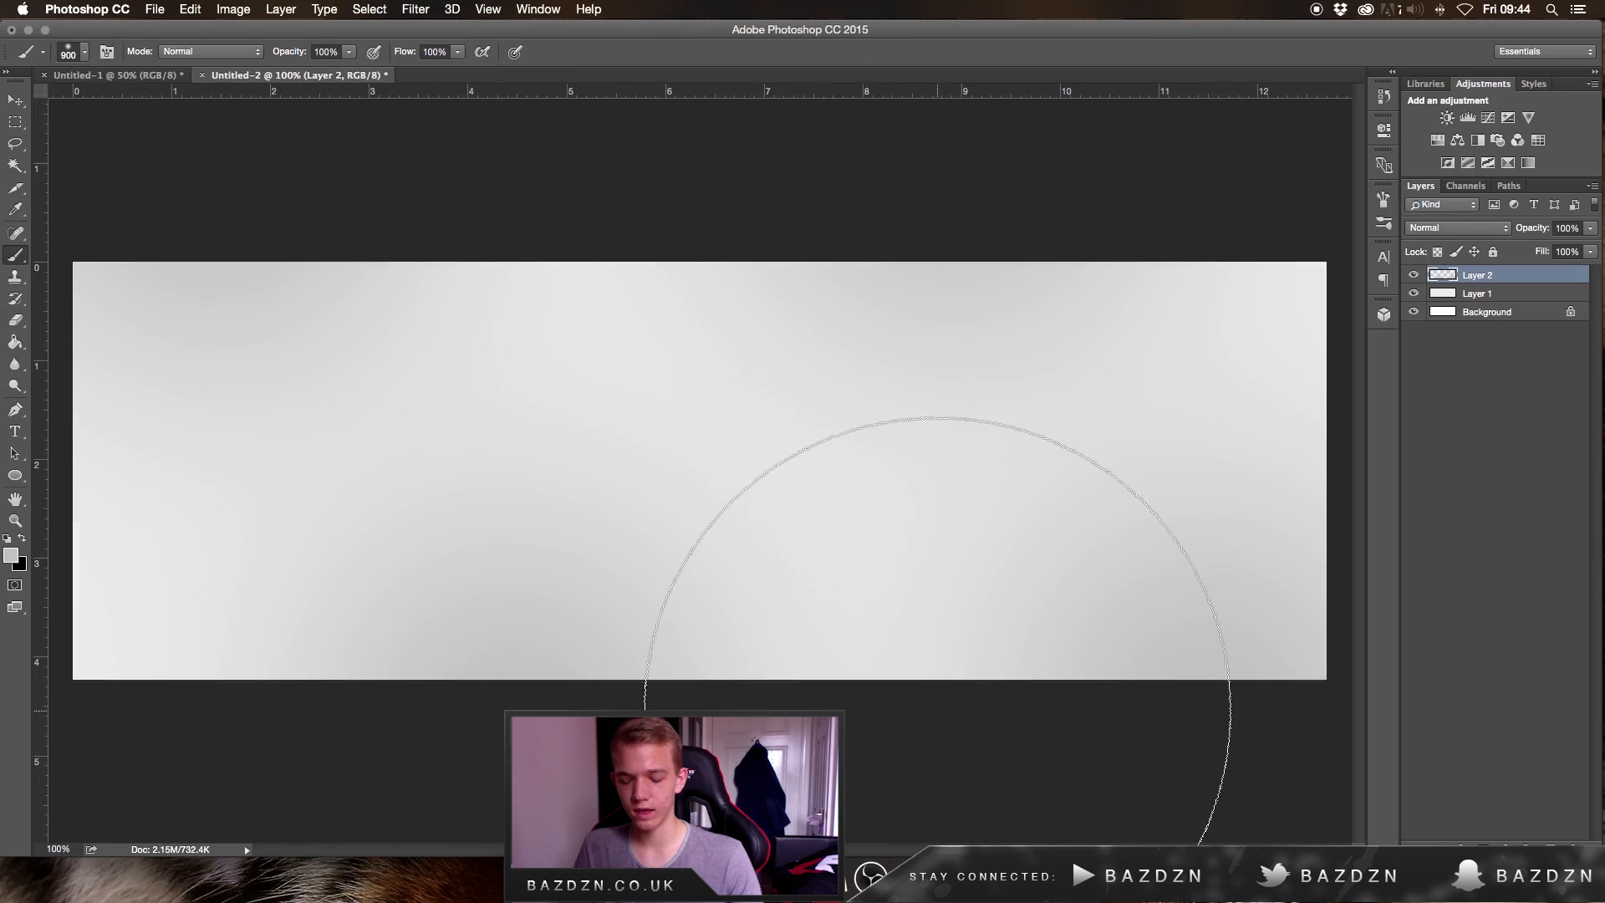
# Undo the soft brush dabs and the creation of the layer holding them
pyautogui.press('super+alt+z')
pyautogui.press('super+alt+z')
pyautogui.press('super+alt+z')
pyautogui.press('super+alt+z')
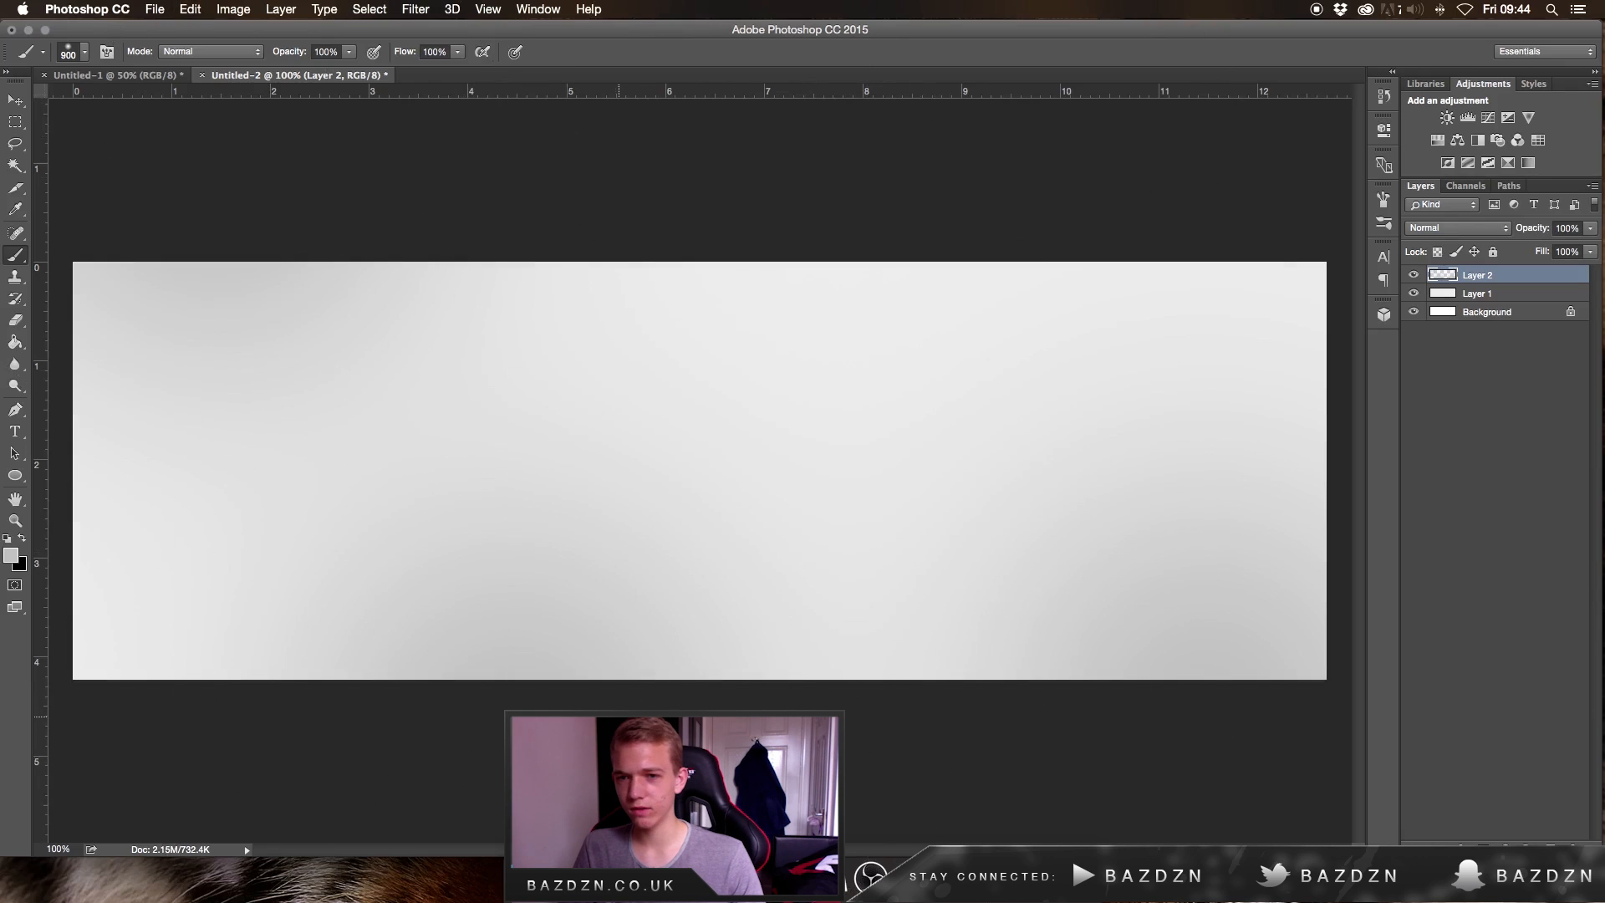
pyautogui.press('super+alt+z')
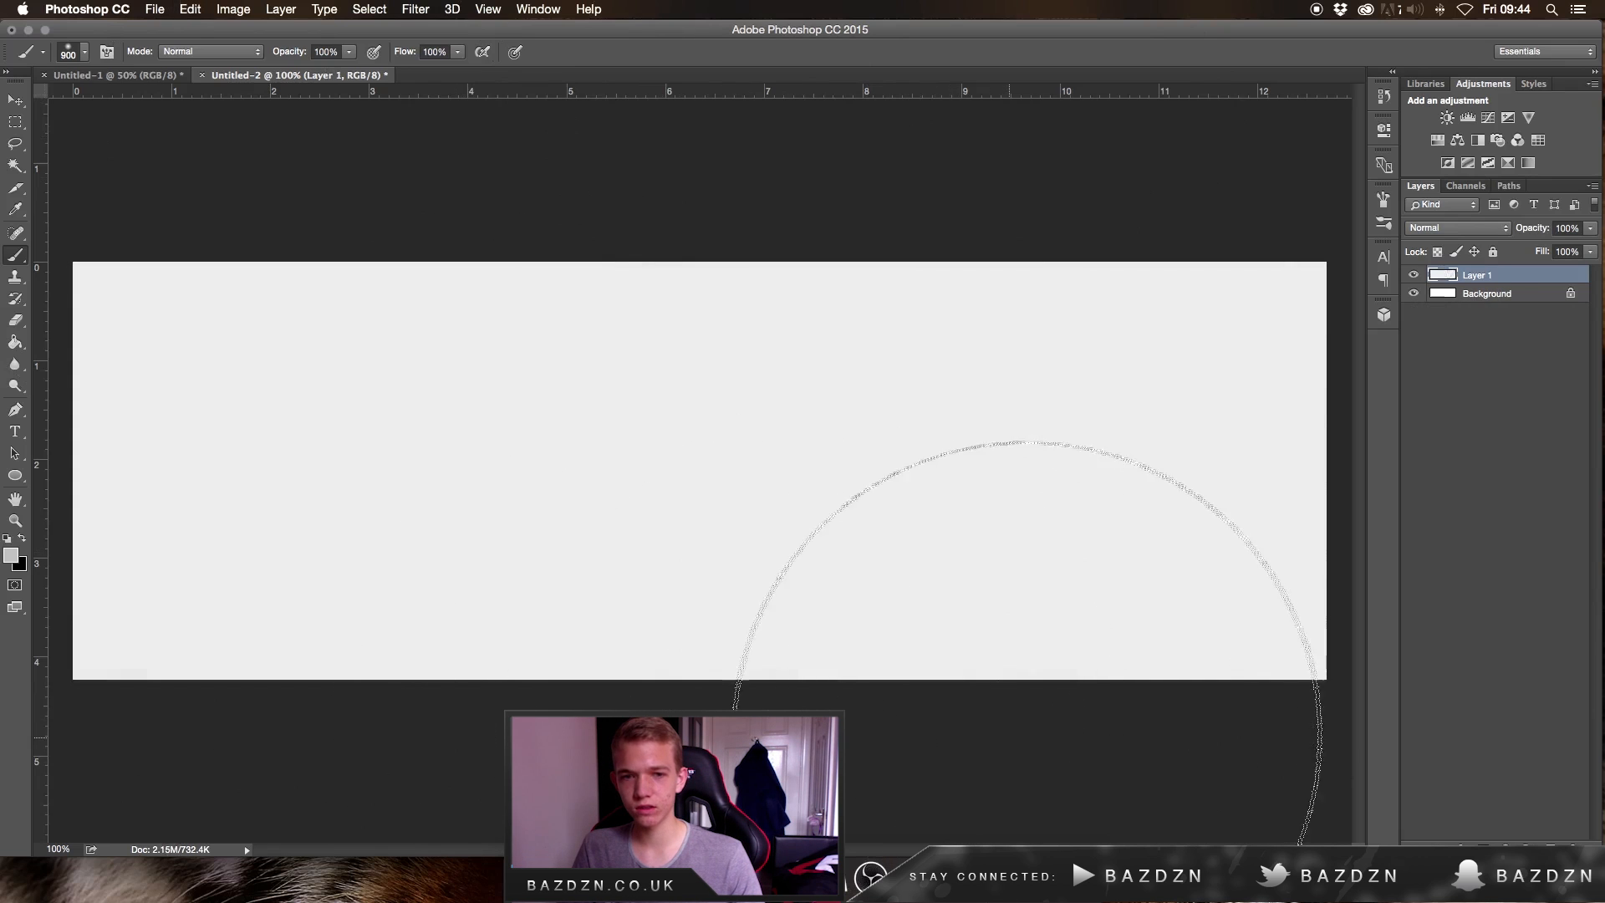
# Add a new layer above the light grey fill and choose a slightly darker grey as the foreground colour
pyautogui.click(1550, 844)
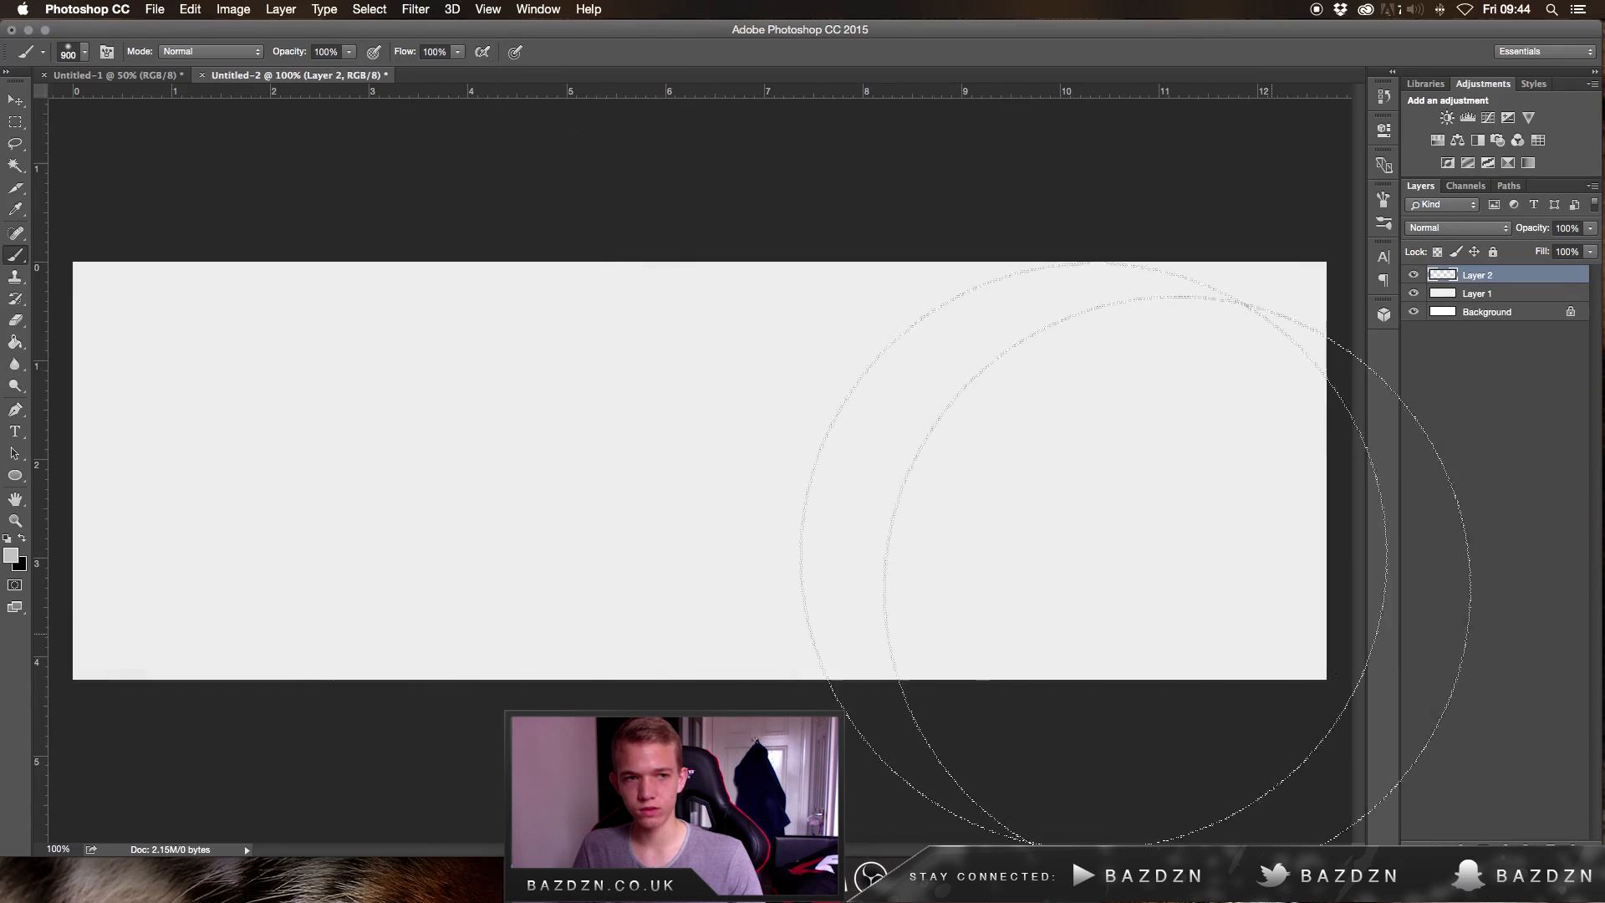
pyautogui.click(11, 554)
pyautogui.moveTo(1120, 374); pyautogui.dragTo(1115, 381)
pyautogui.press('Return')
# Dab soft grey shading onto the canvas's lower right, lower left and upper middle edges
pyautogui.click(1161, 661)
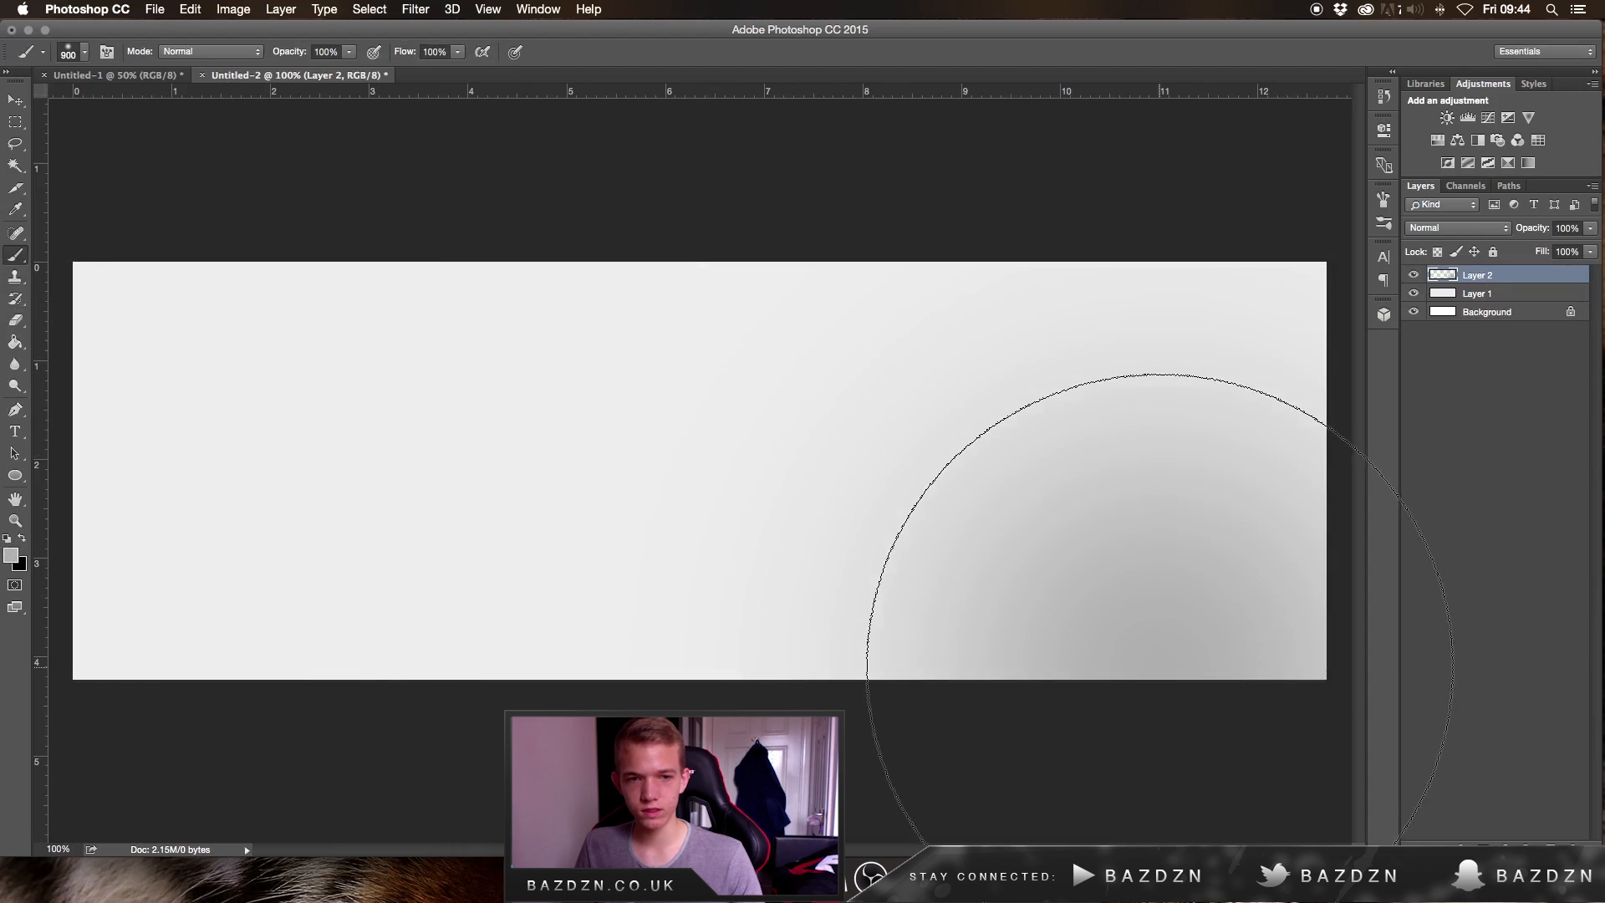
pyautogui.click(1211, 745)
pyautogui.click(327, 819)
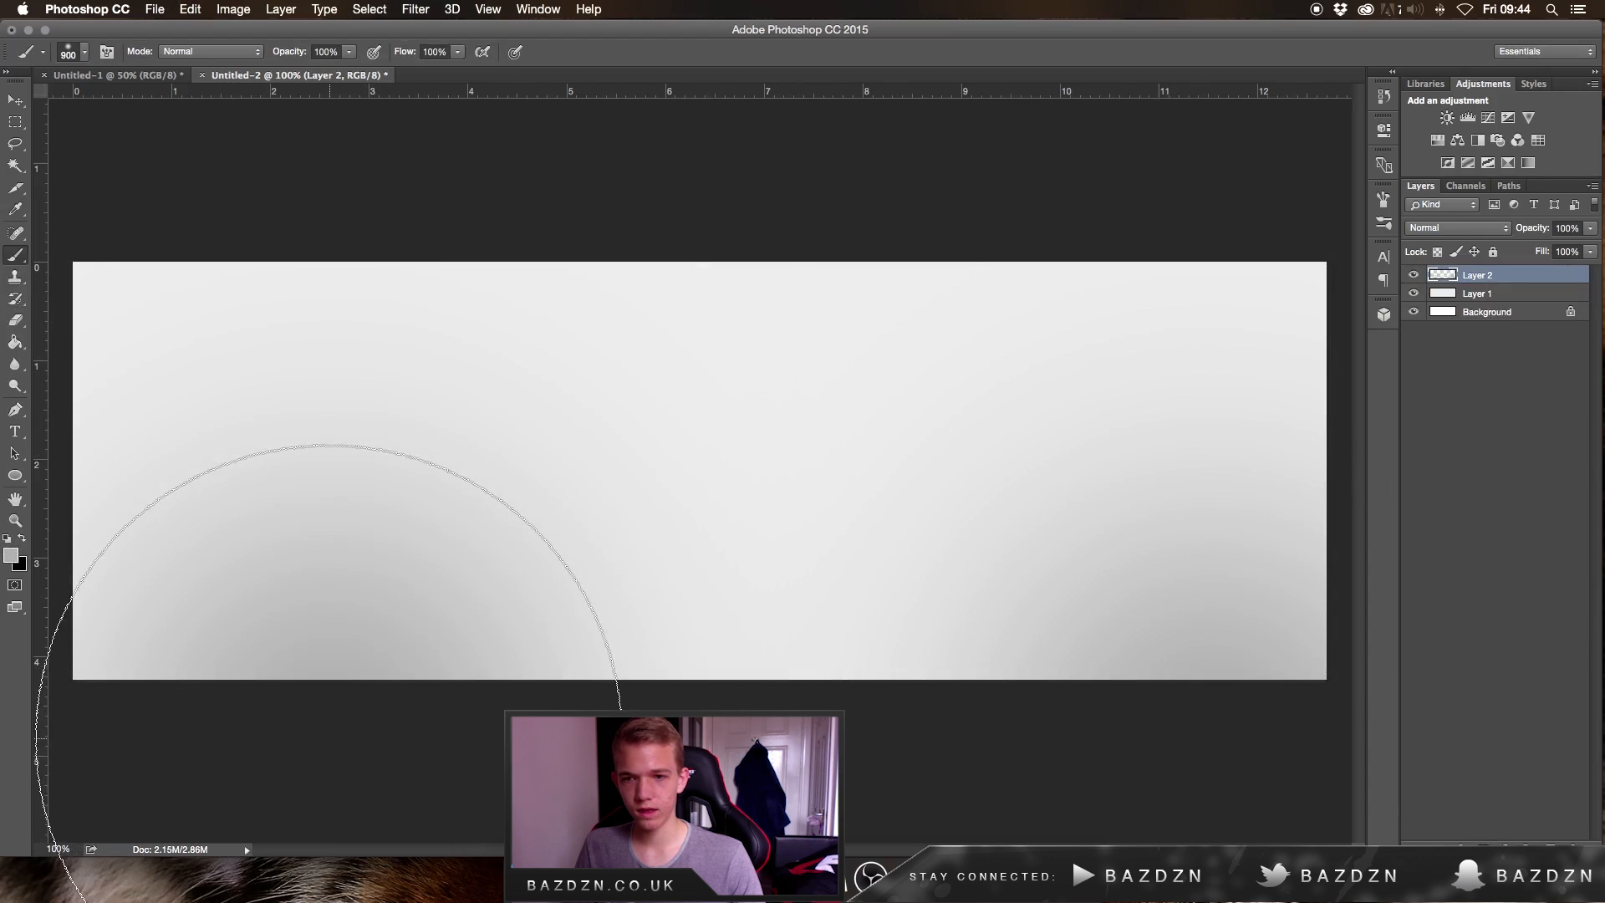
pyautogui.click(607, 142)
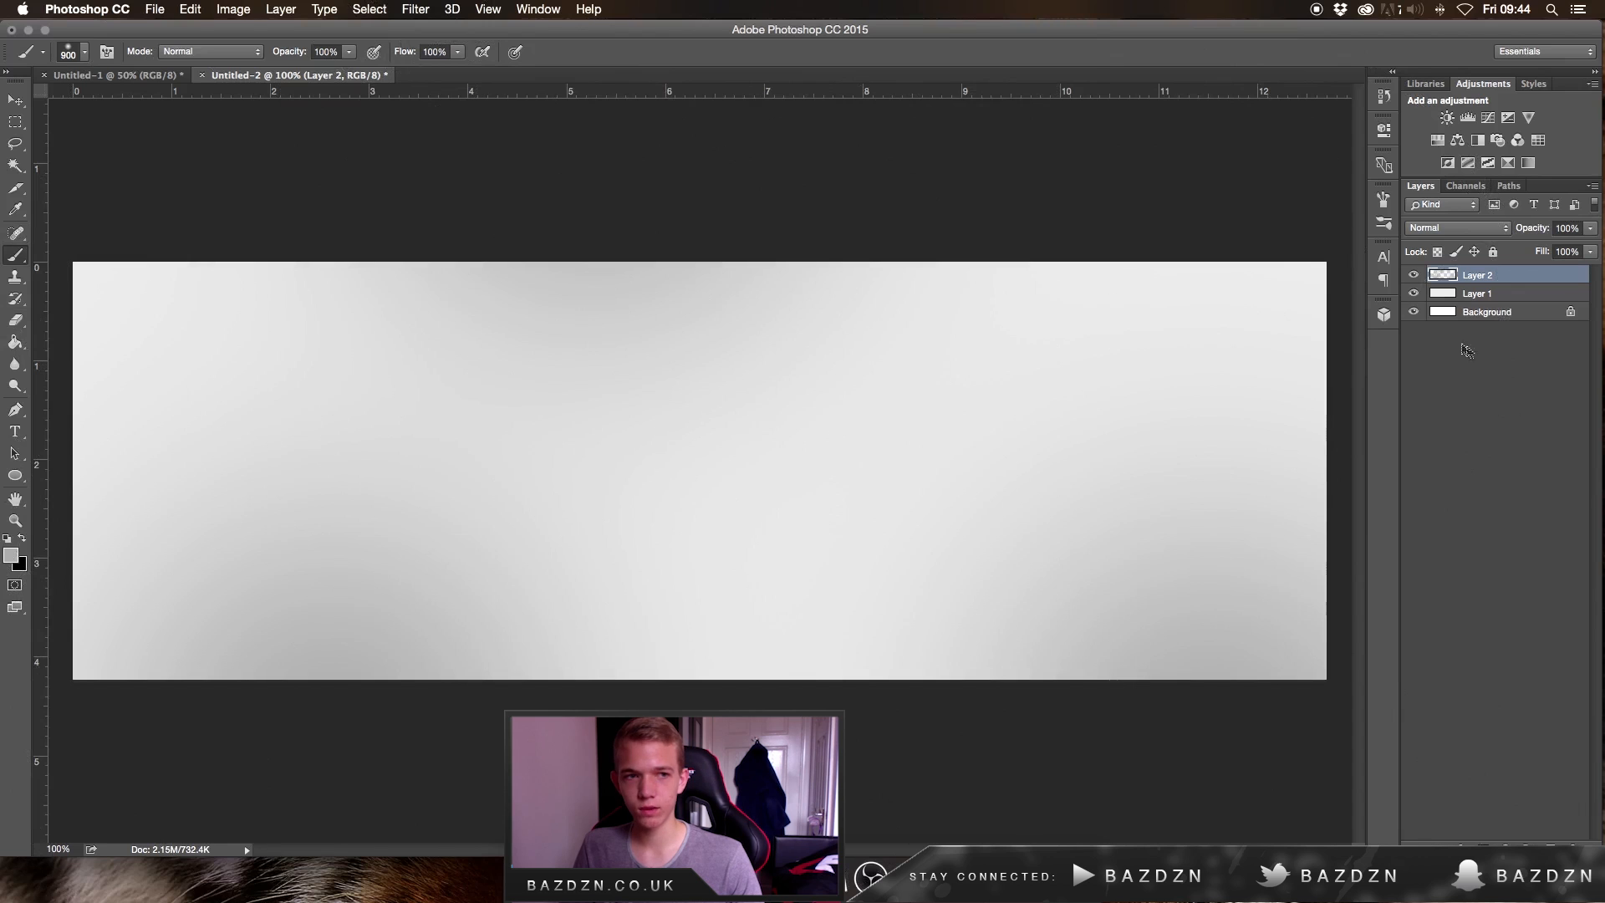
# Add a new layer above the shading and choose the 2900 px horizontal streak brush
pyautogui.click(1550, 846)
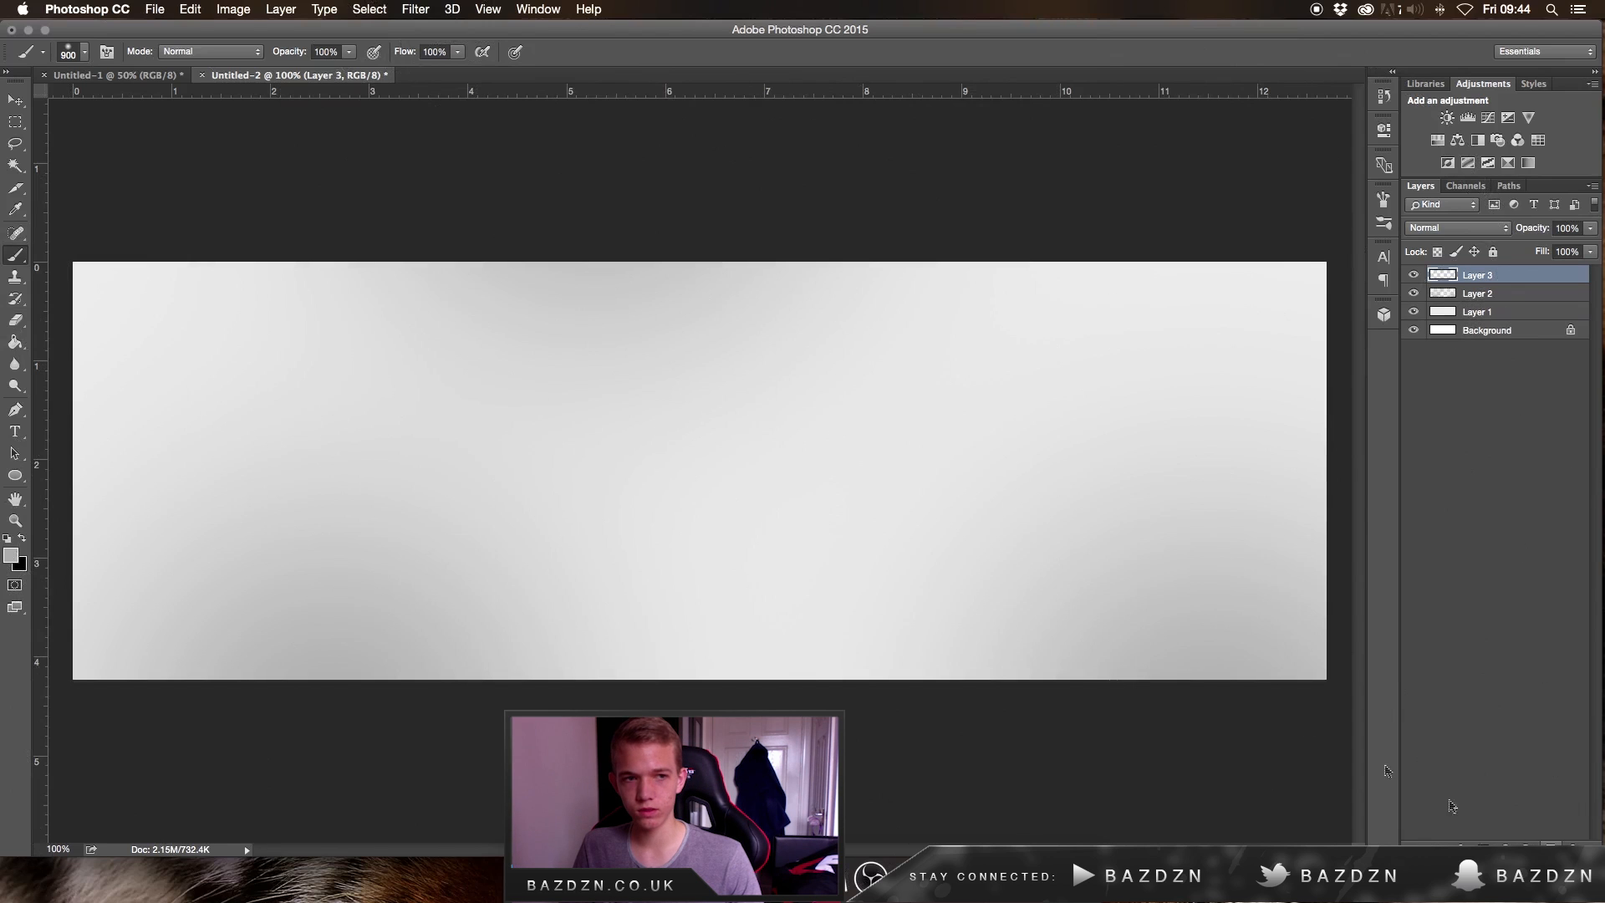
pyautogui.rightClick(613, 345)
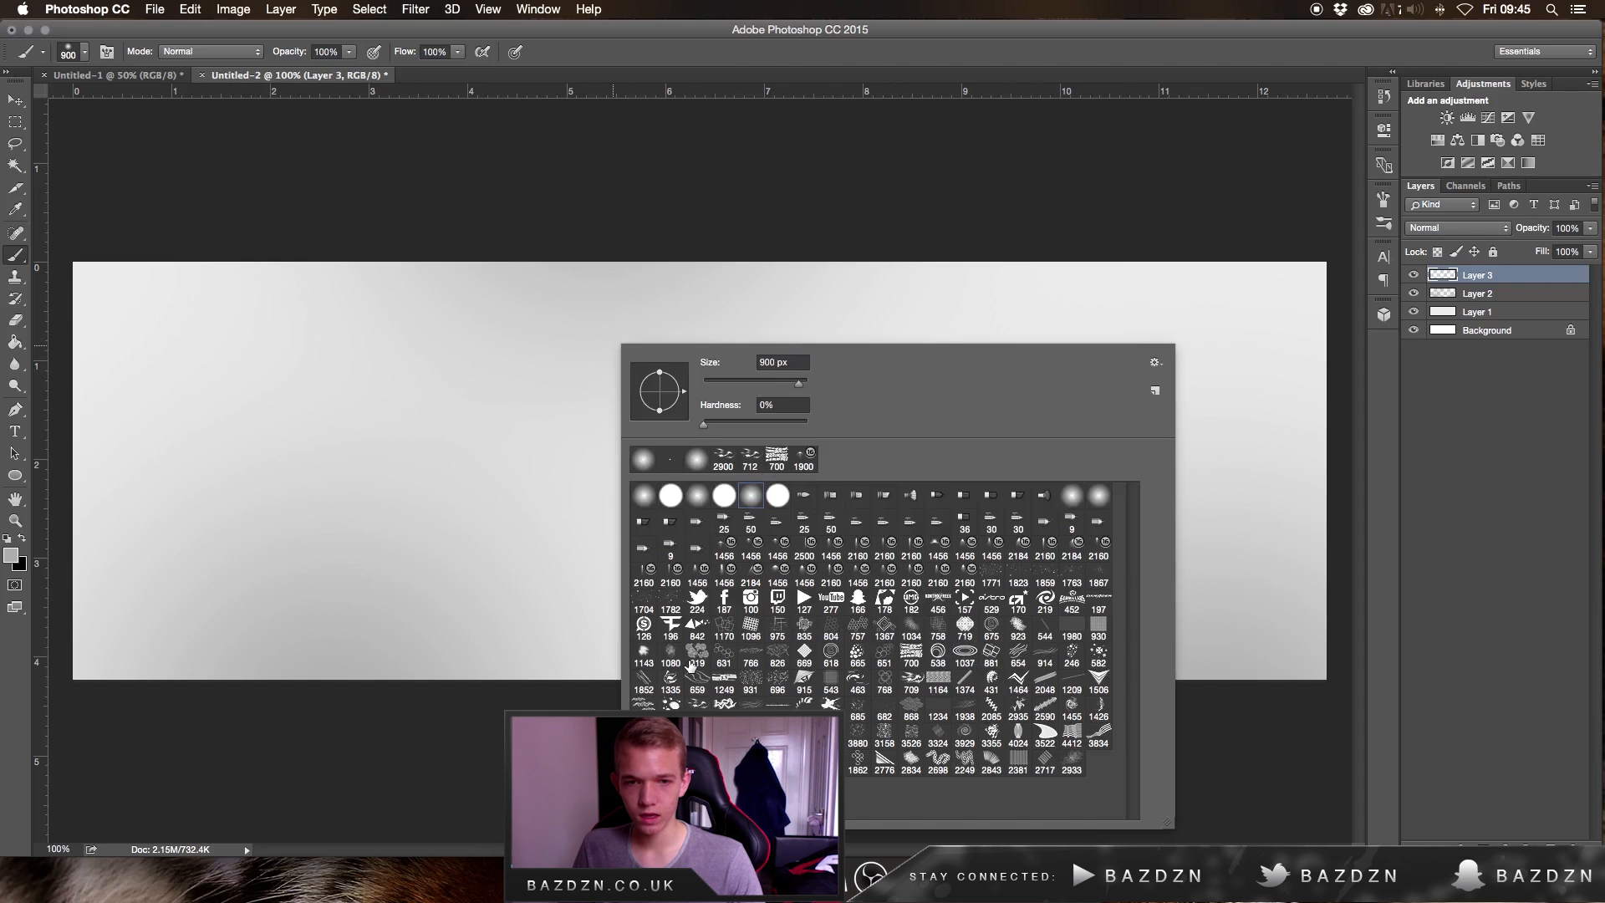
pyautogui.click(723, 458)
# Stamp the streak brush at different positions, undoing each attempt until the streaks fall mainly across the canvas's right side and lower middle
pyautogui.click(431, 432)
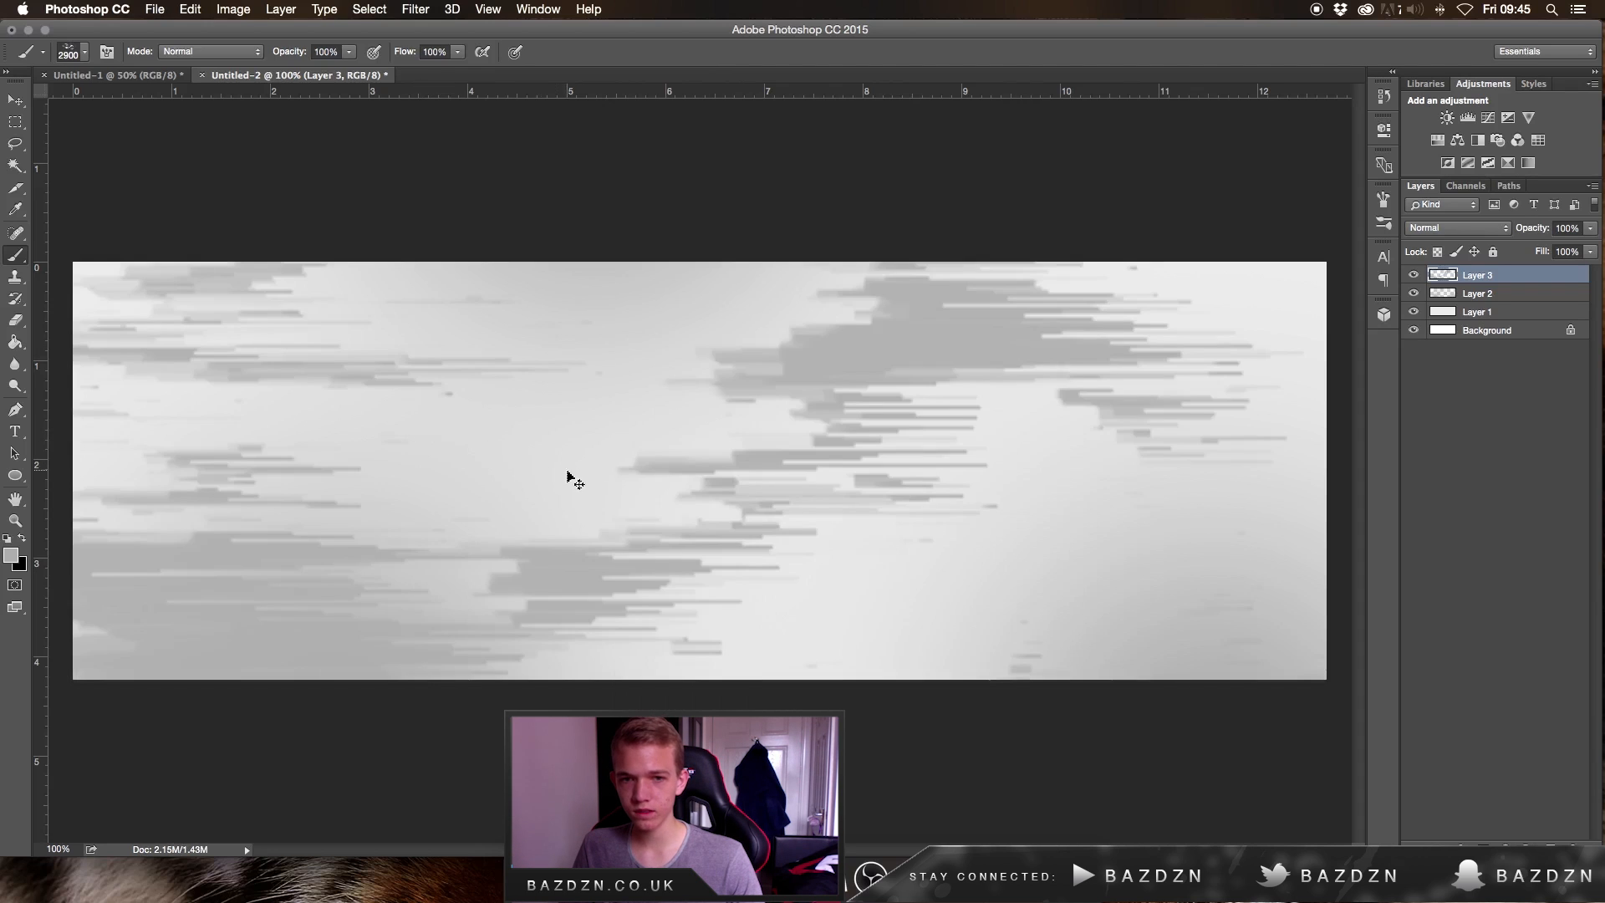
pyautogui.press('super+z')
pyautogui.click(886, 506)
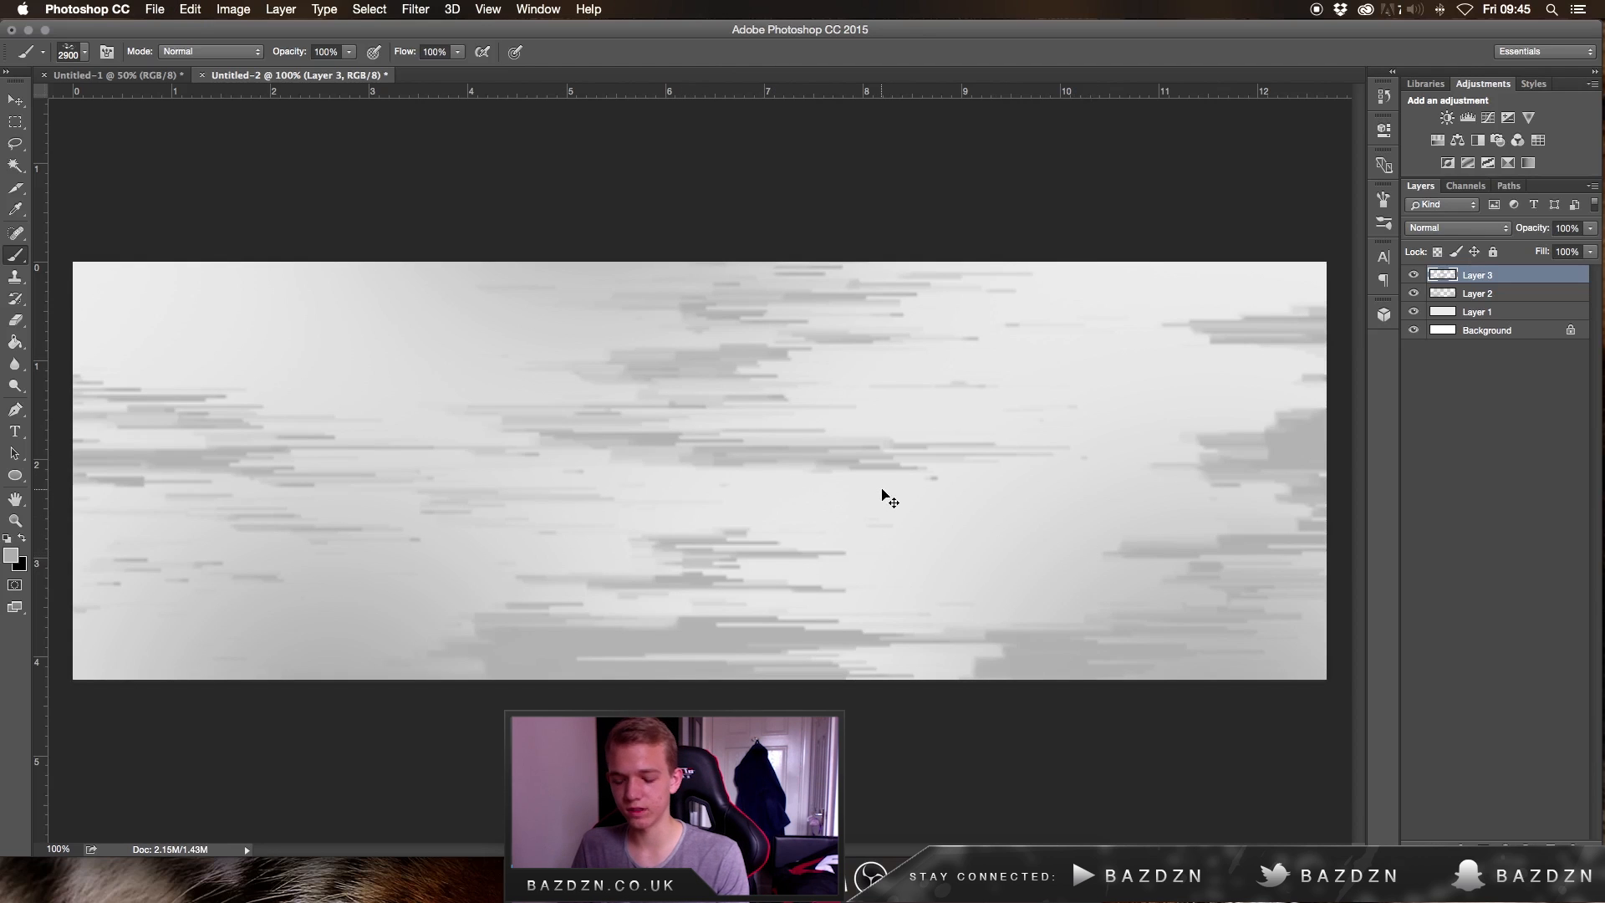
pyautogui.press('super+z')
pyautogui.click(1162, 648)
pyautogui.press('super+z')
pyautogui.click(1293, 683)
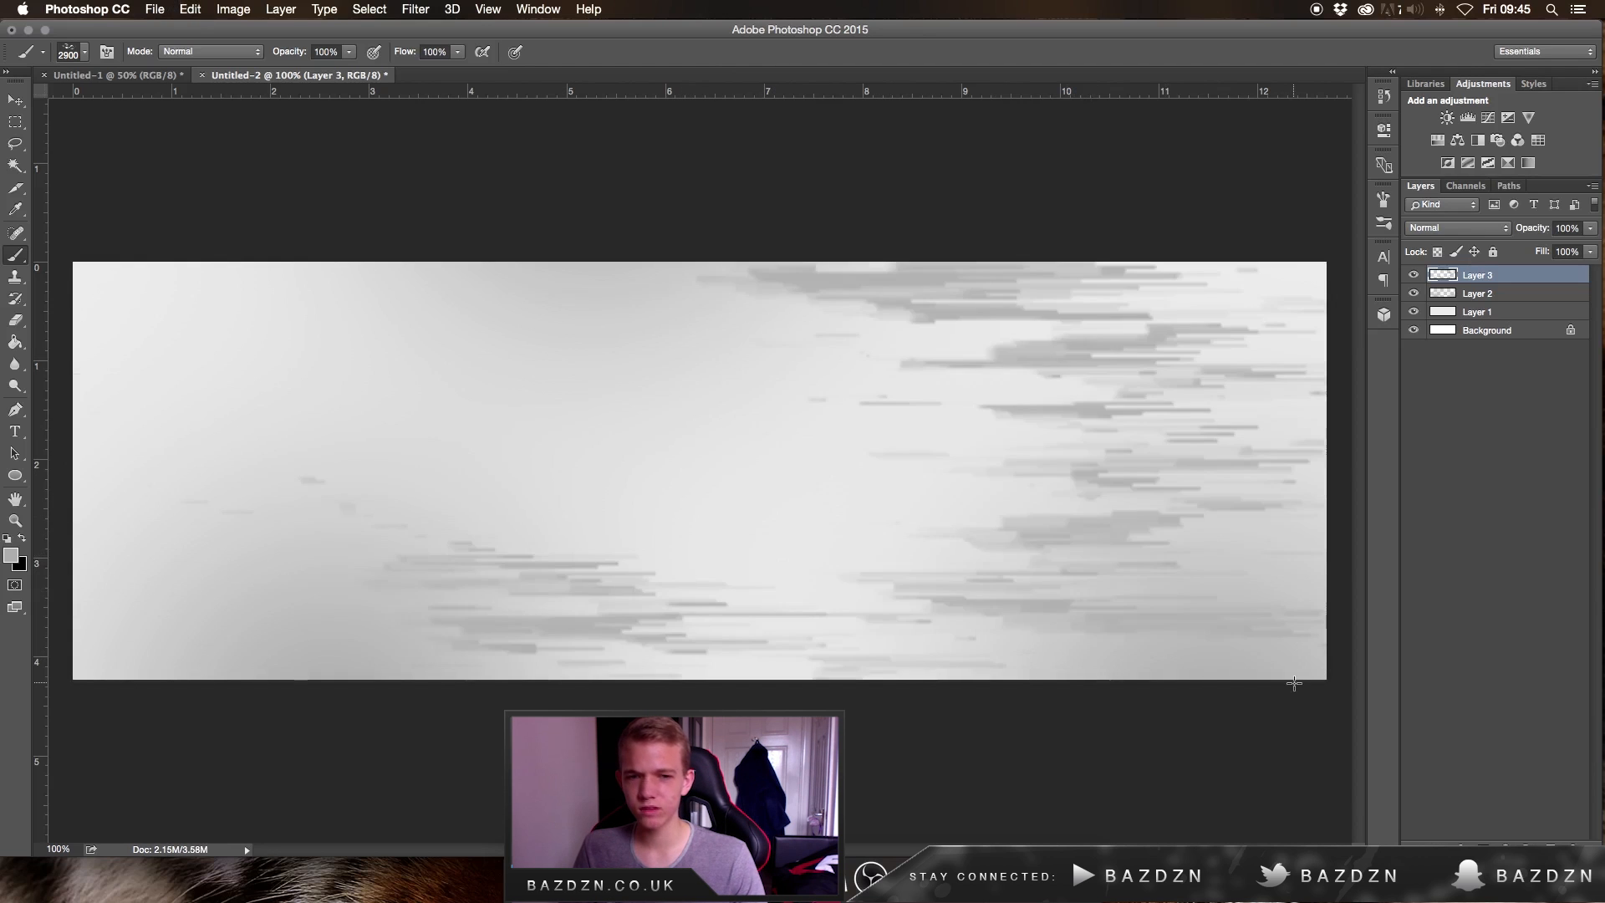
pyautogui.press('super+z')
pyautogui.click(1342, 665)
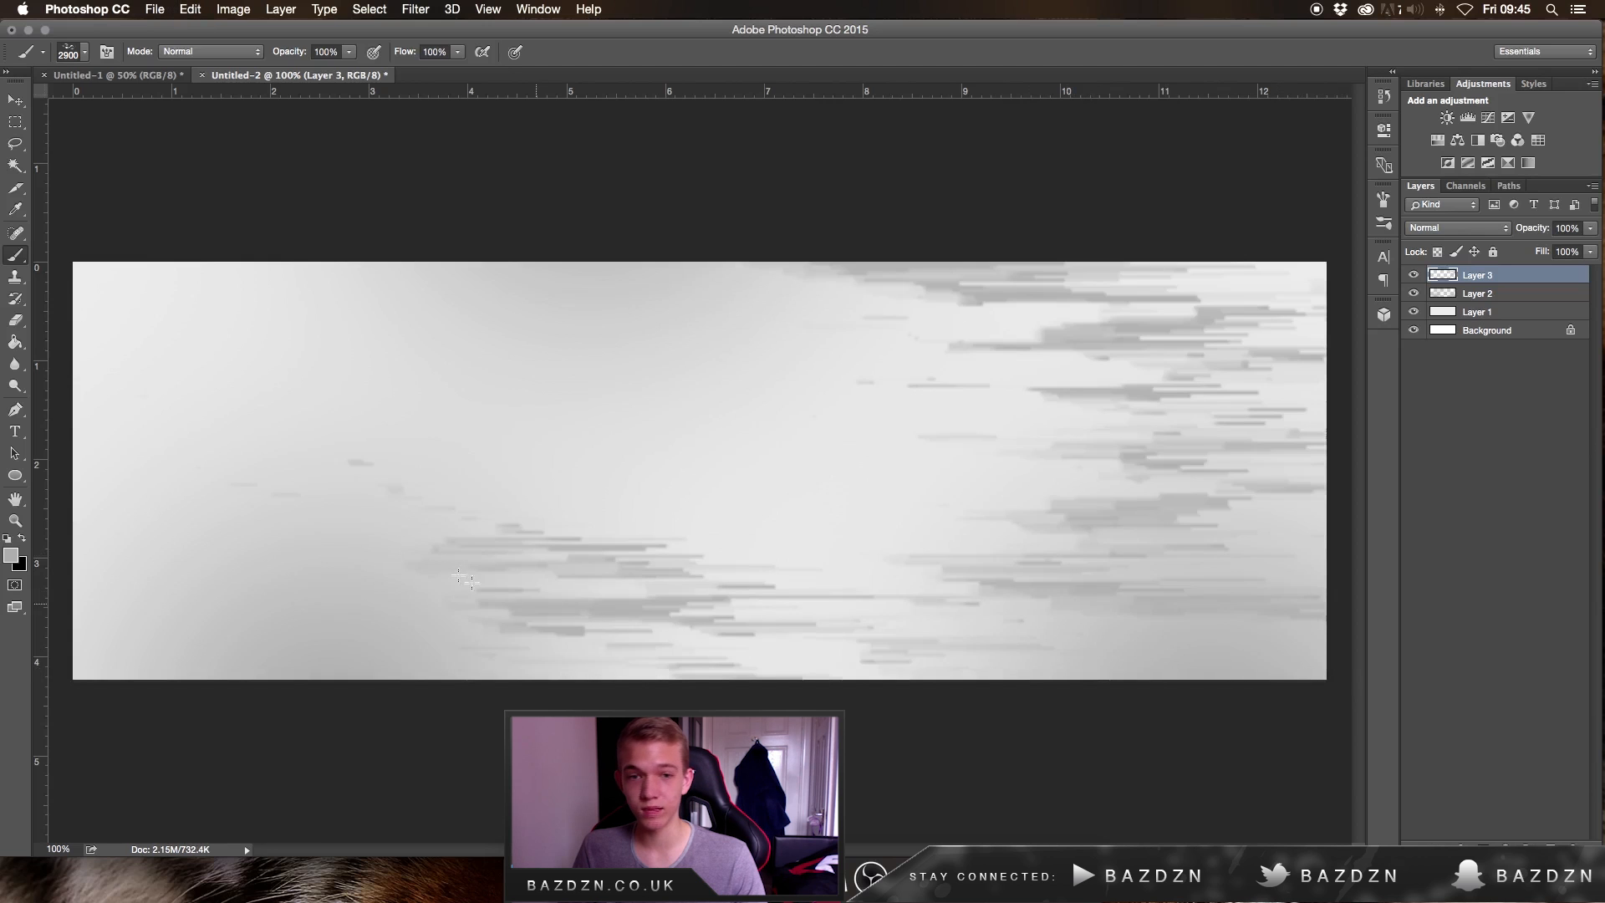
# Undo the last streak stamp and restamp the brush until the streaks fall mainly at the canvas's corners and lower right of centre
pyautogui.press('super+minus')
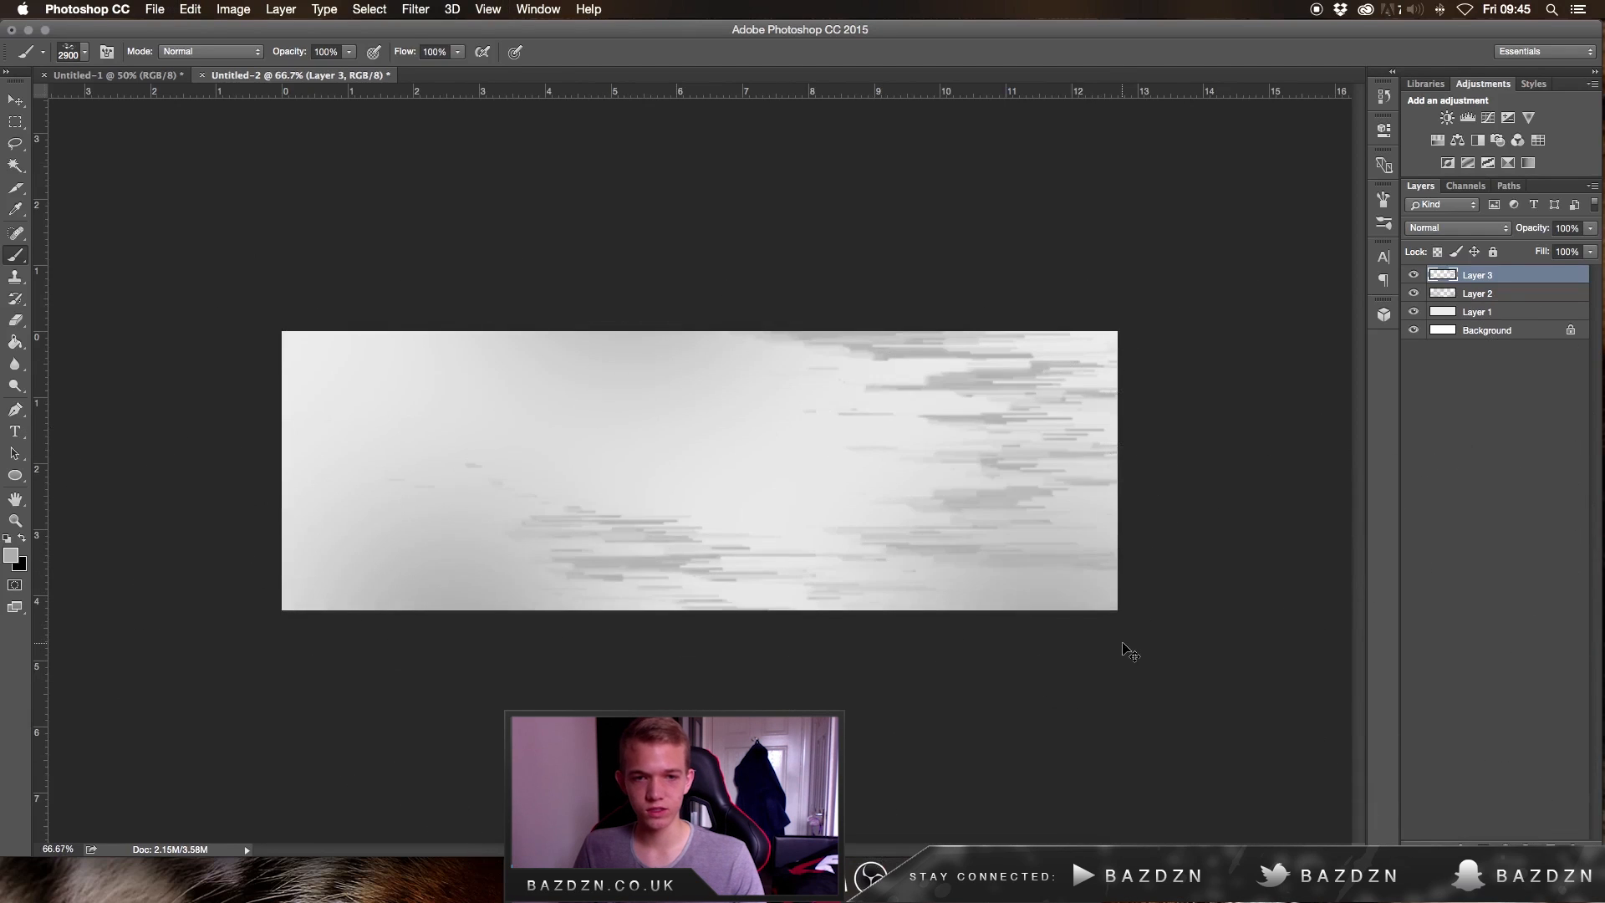
pyautogui.press('super+z')
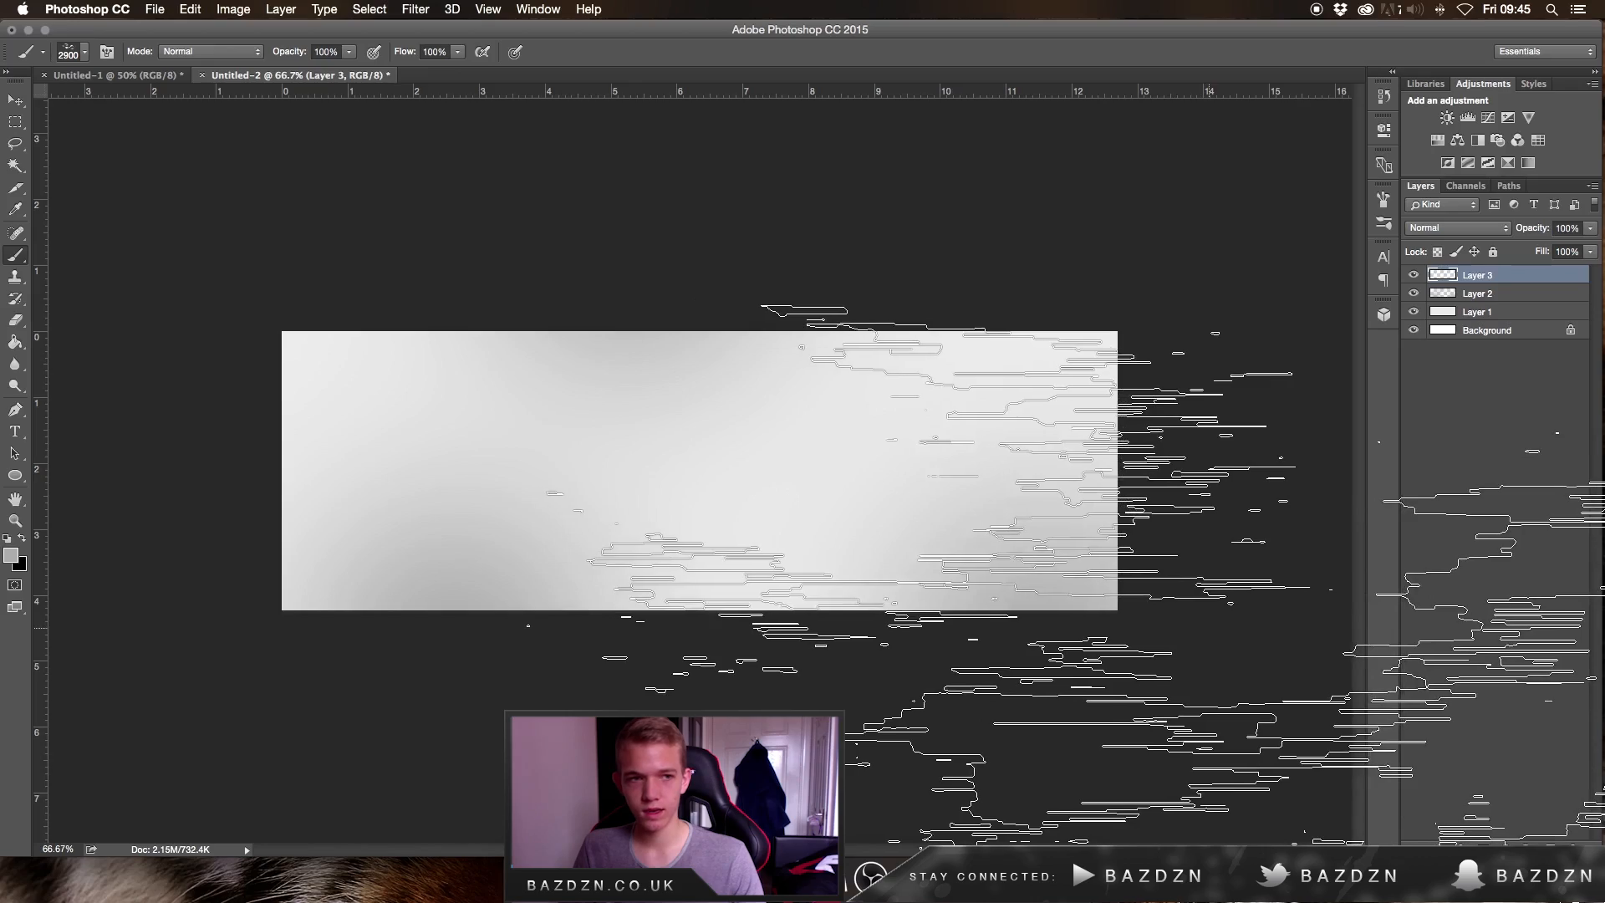
pyautogui.click(1208, 628)
pyautogui.press('super+z')
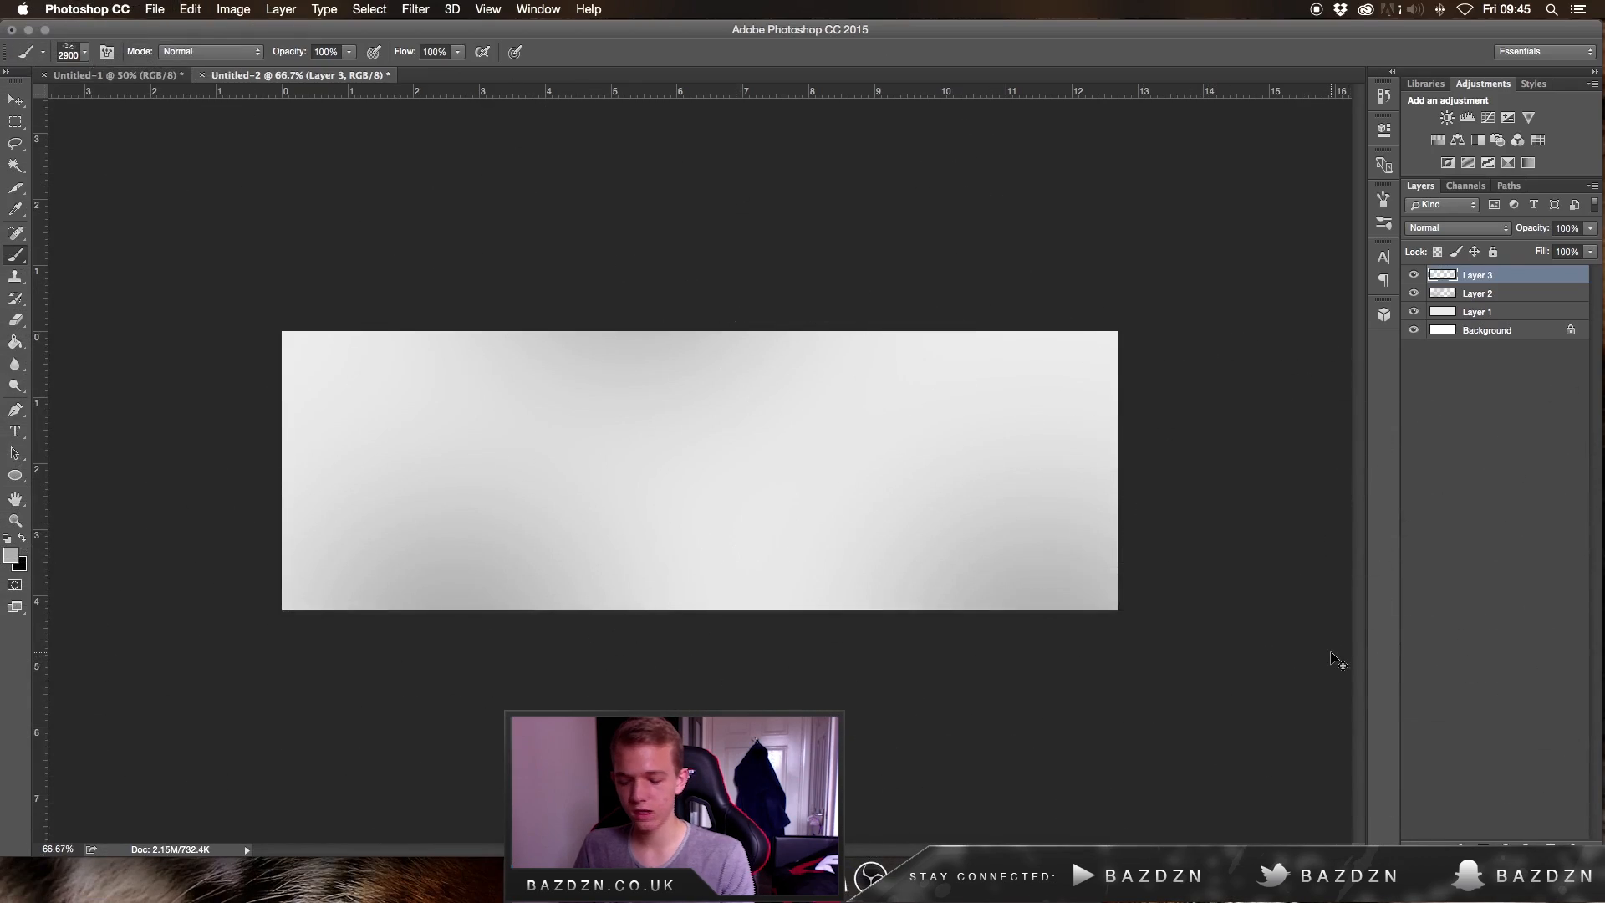
pyautogui.press('super+minus')
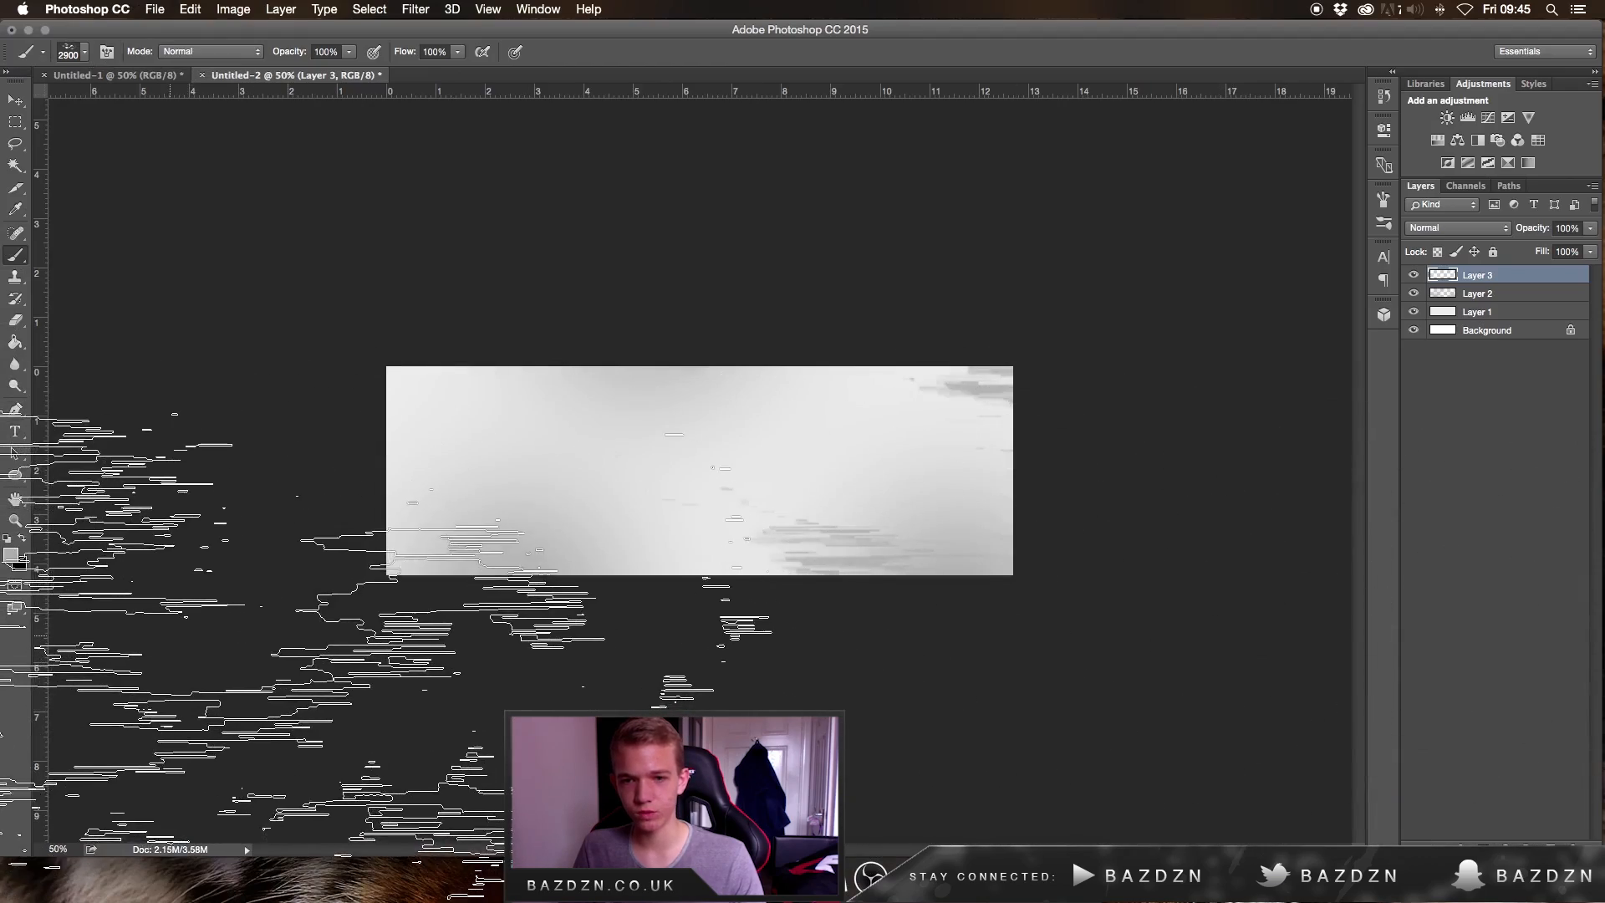
pyautogui.click(170, 635)
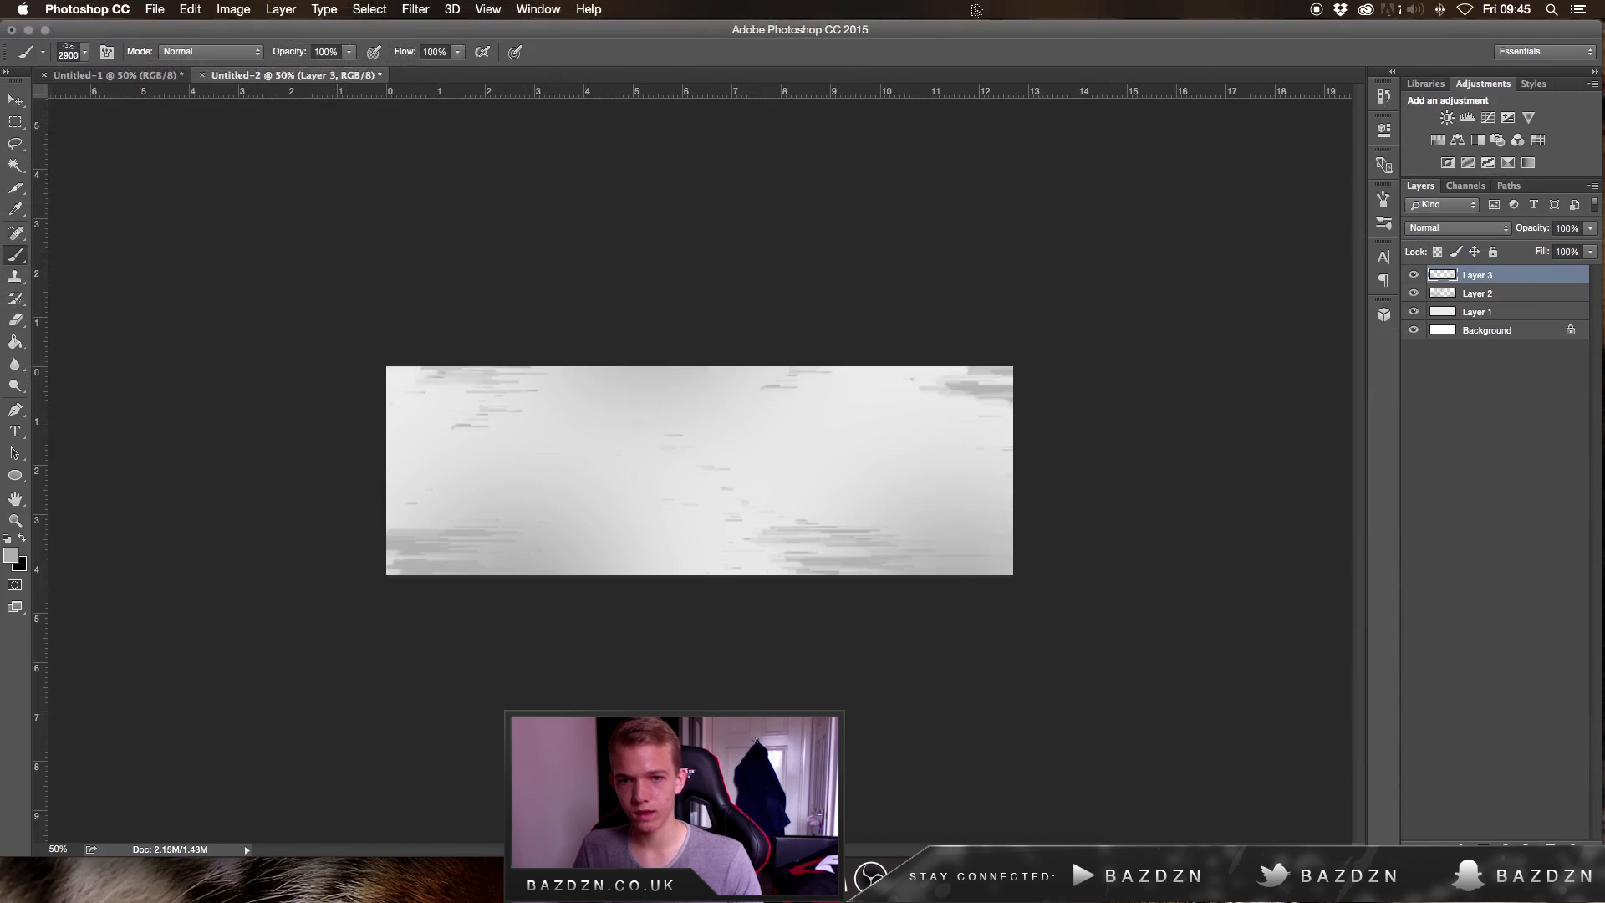
pyautogui.press('super+1')
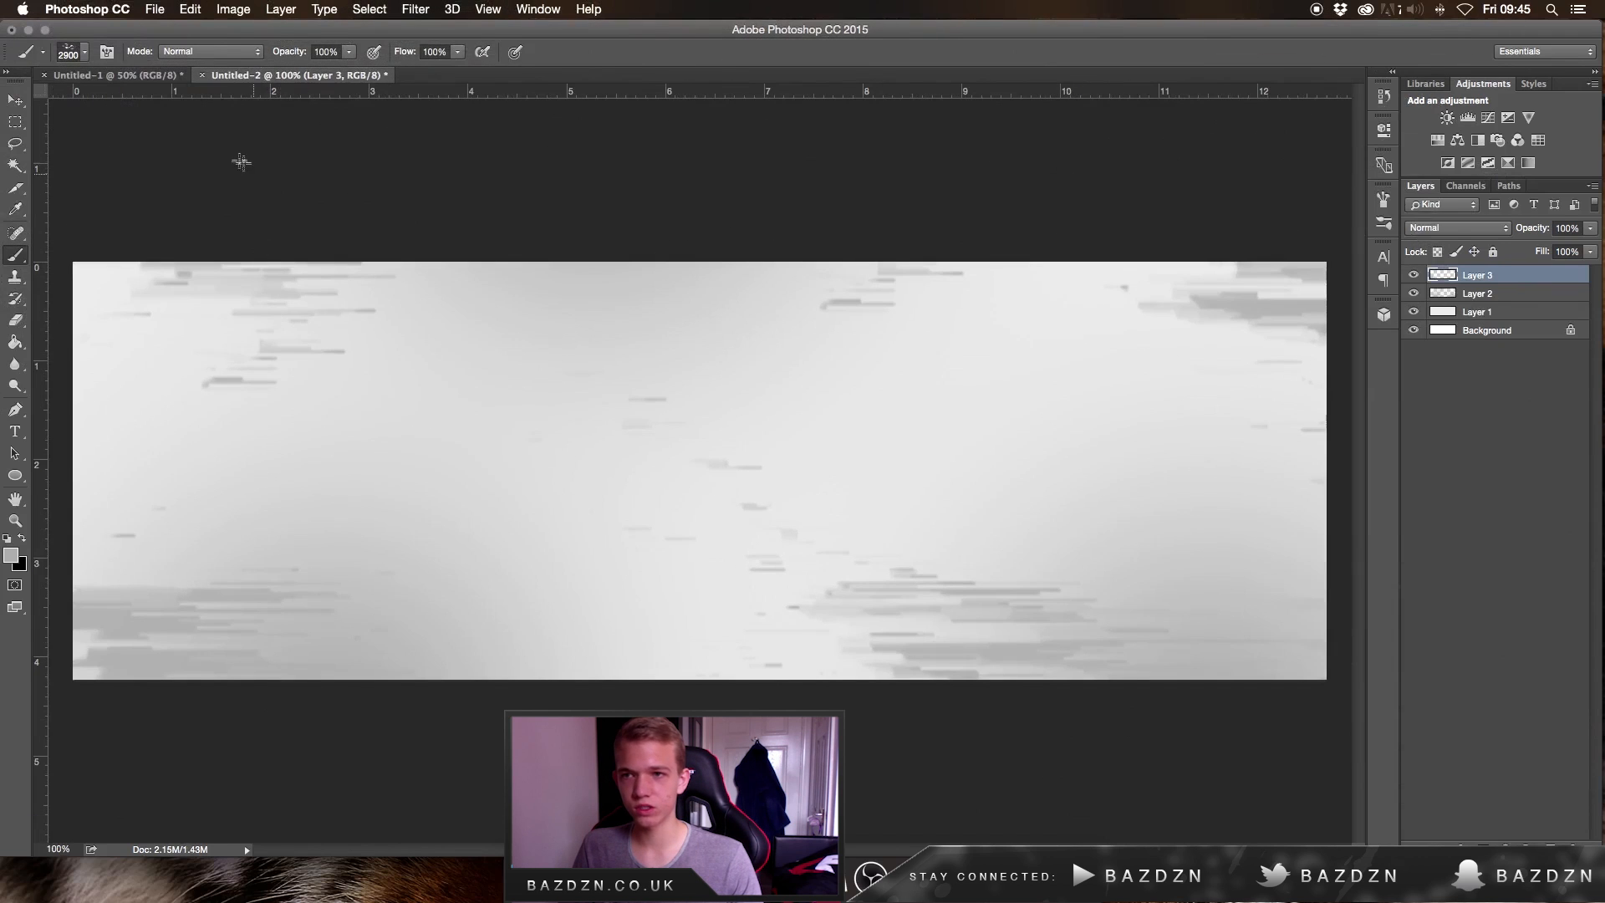
# Apply a Gaussian Blur with a 6.8 pixel radius to the streak layer
pyautogui.click(15, 100)
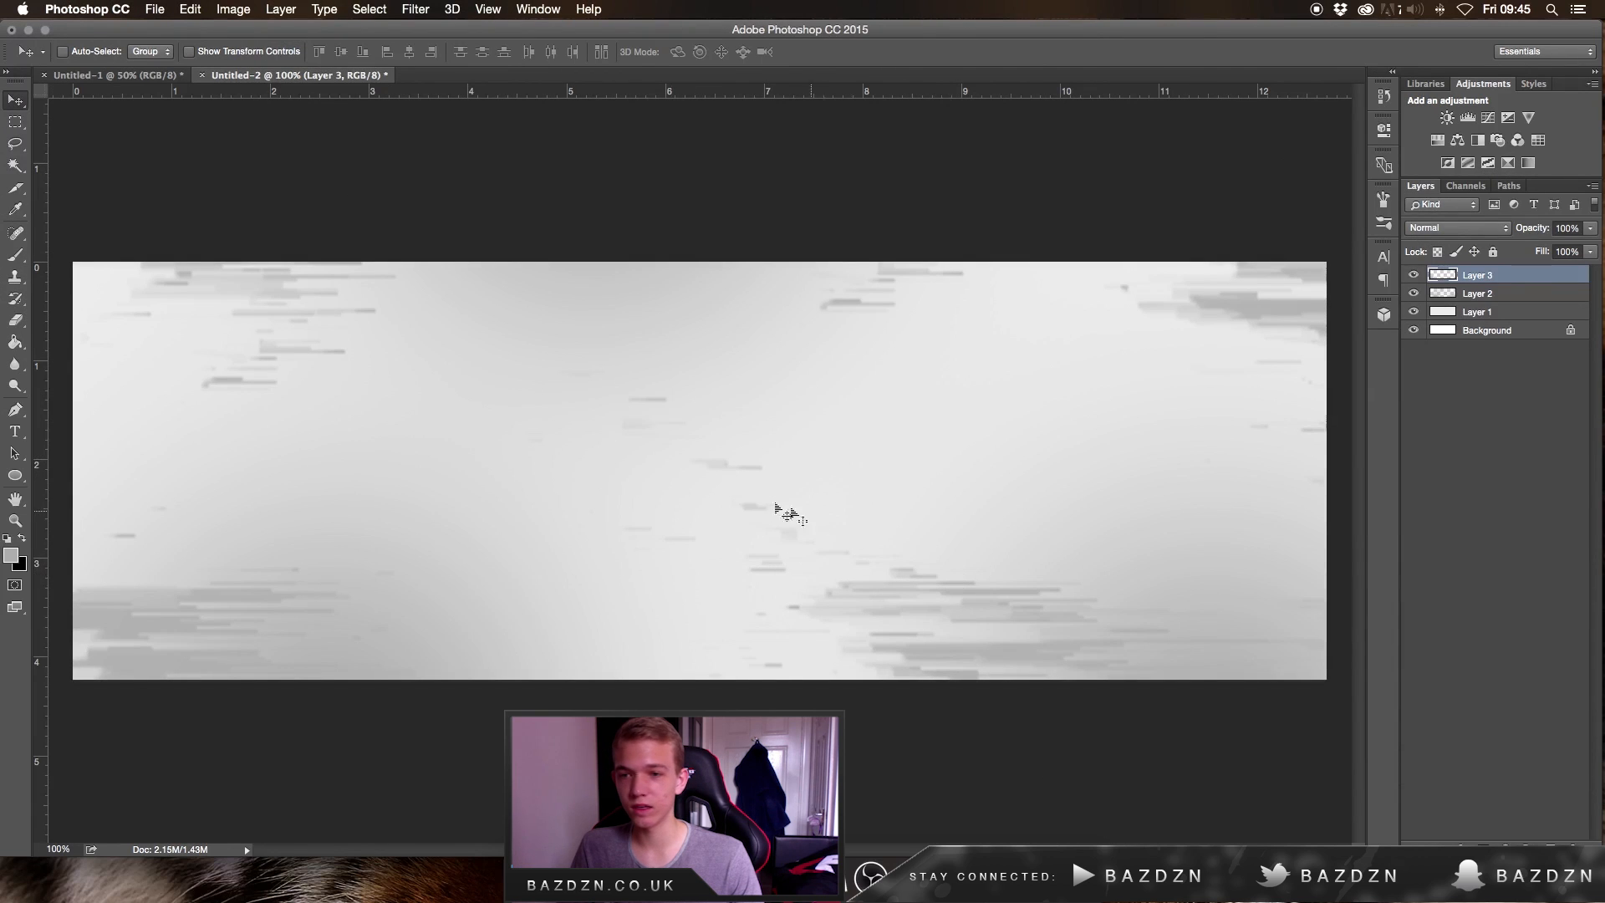
pyautogui.click(416, 9)
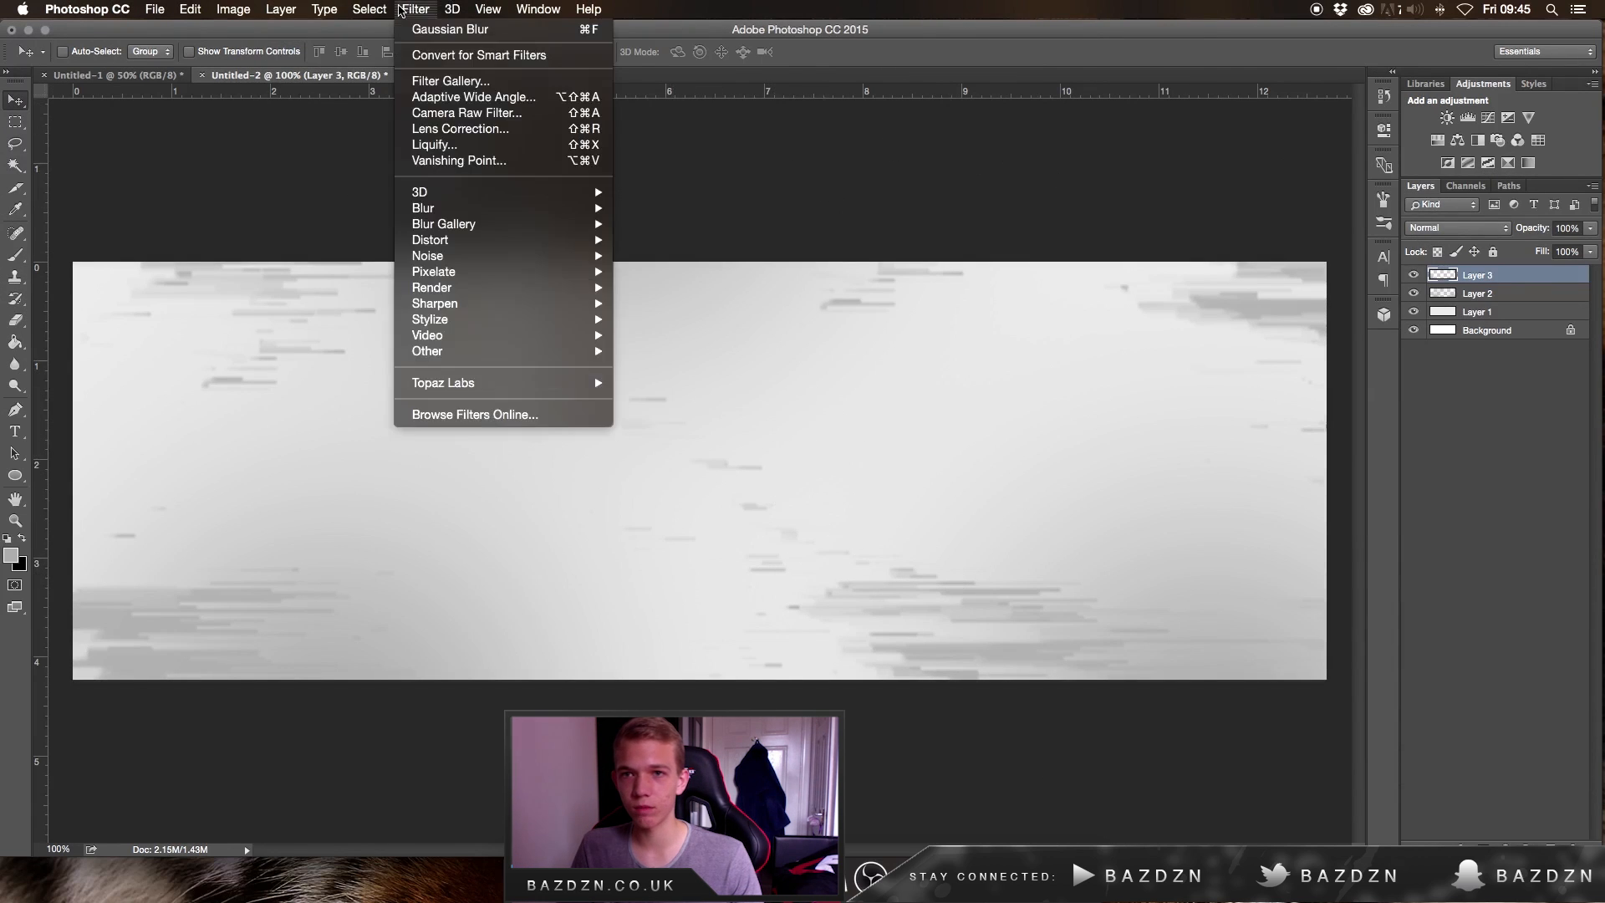
pyautogui.click(422, 6)
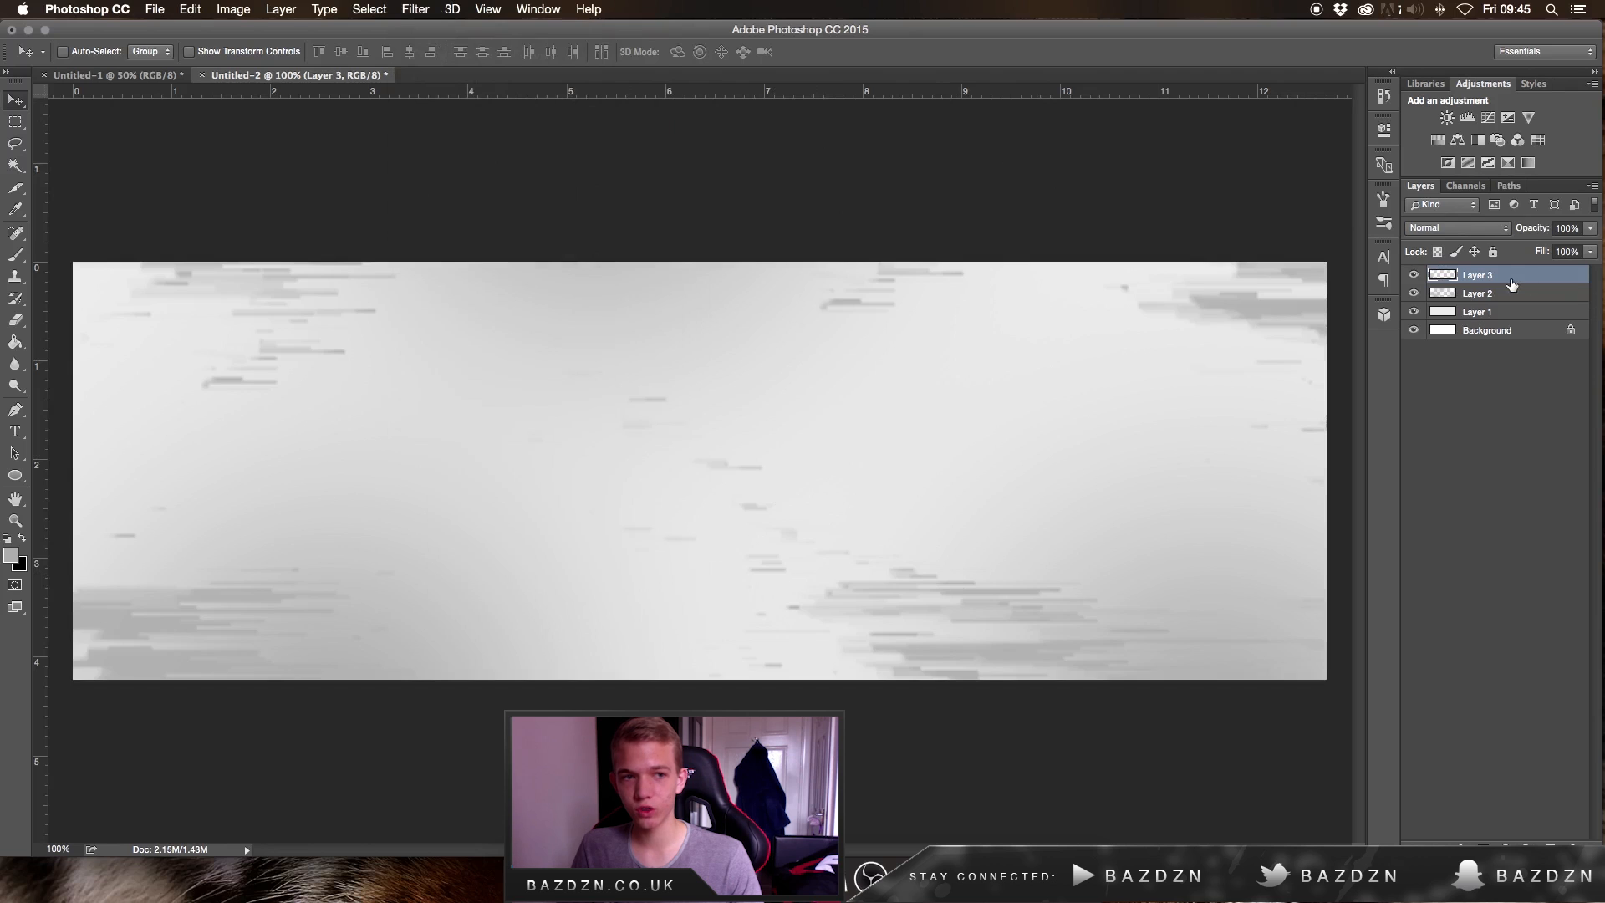
pyautogui.click(1413, 275)
pyautogui.click(415, 10)
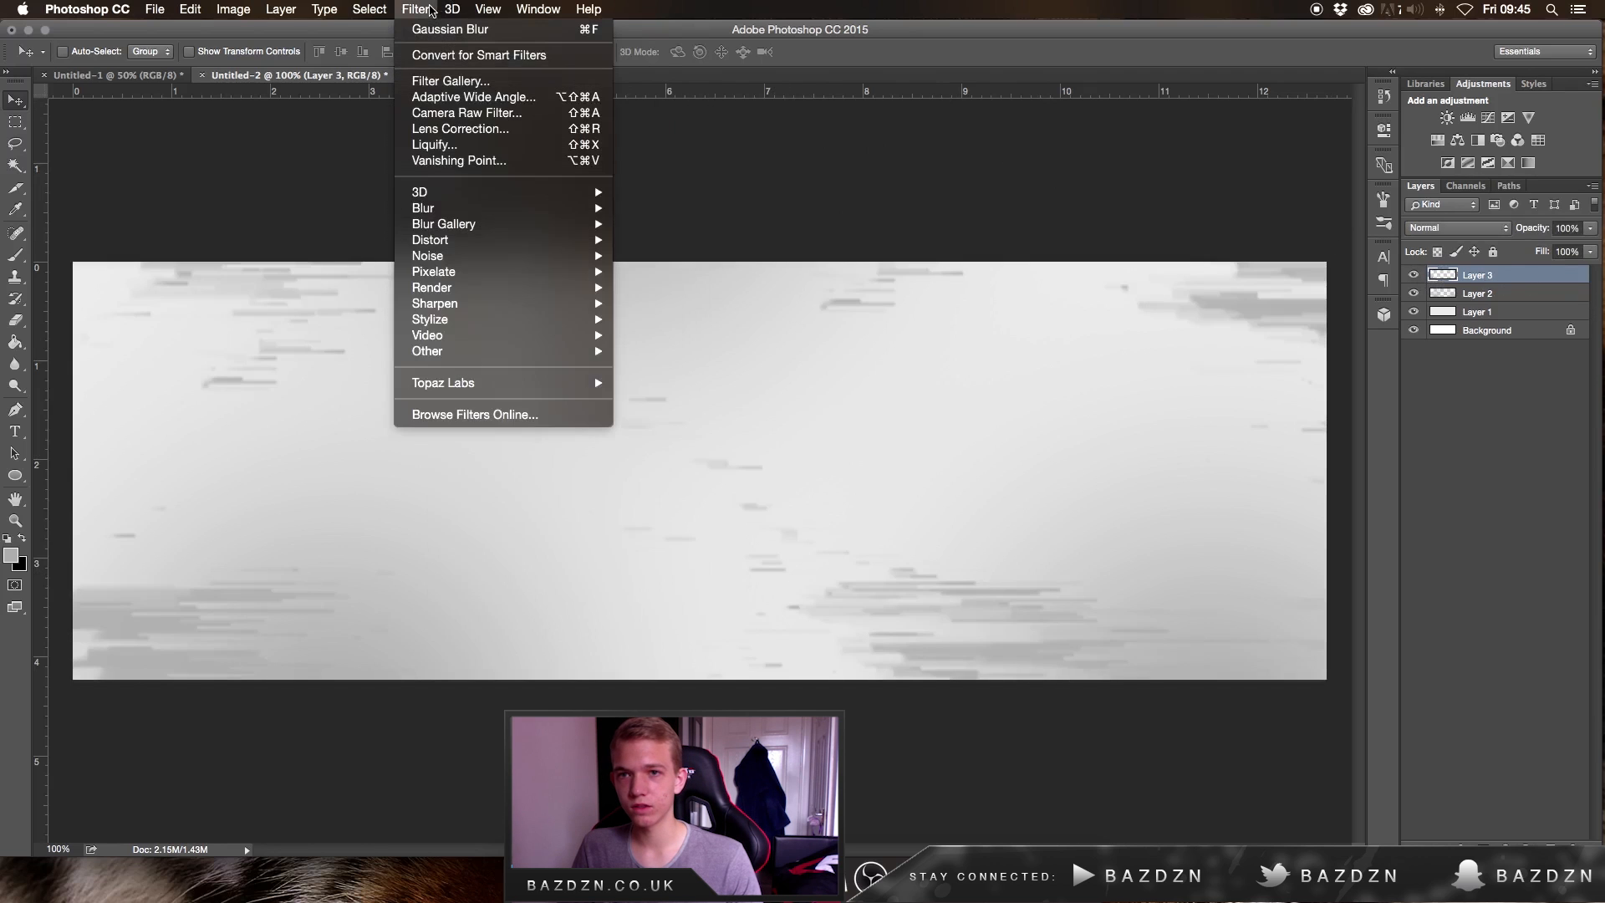
pyautogui.moveTo(426, 208)
pyautogui.click(690, 271)
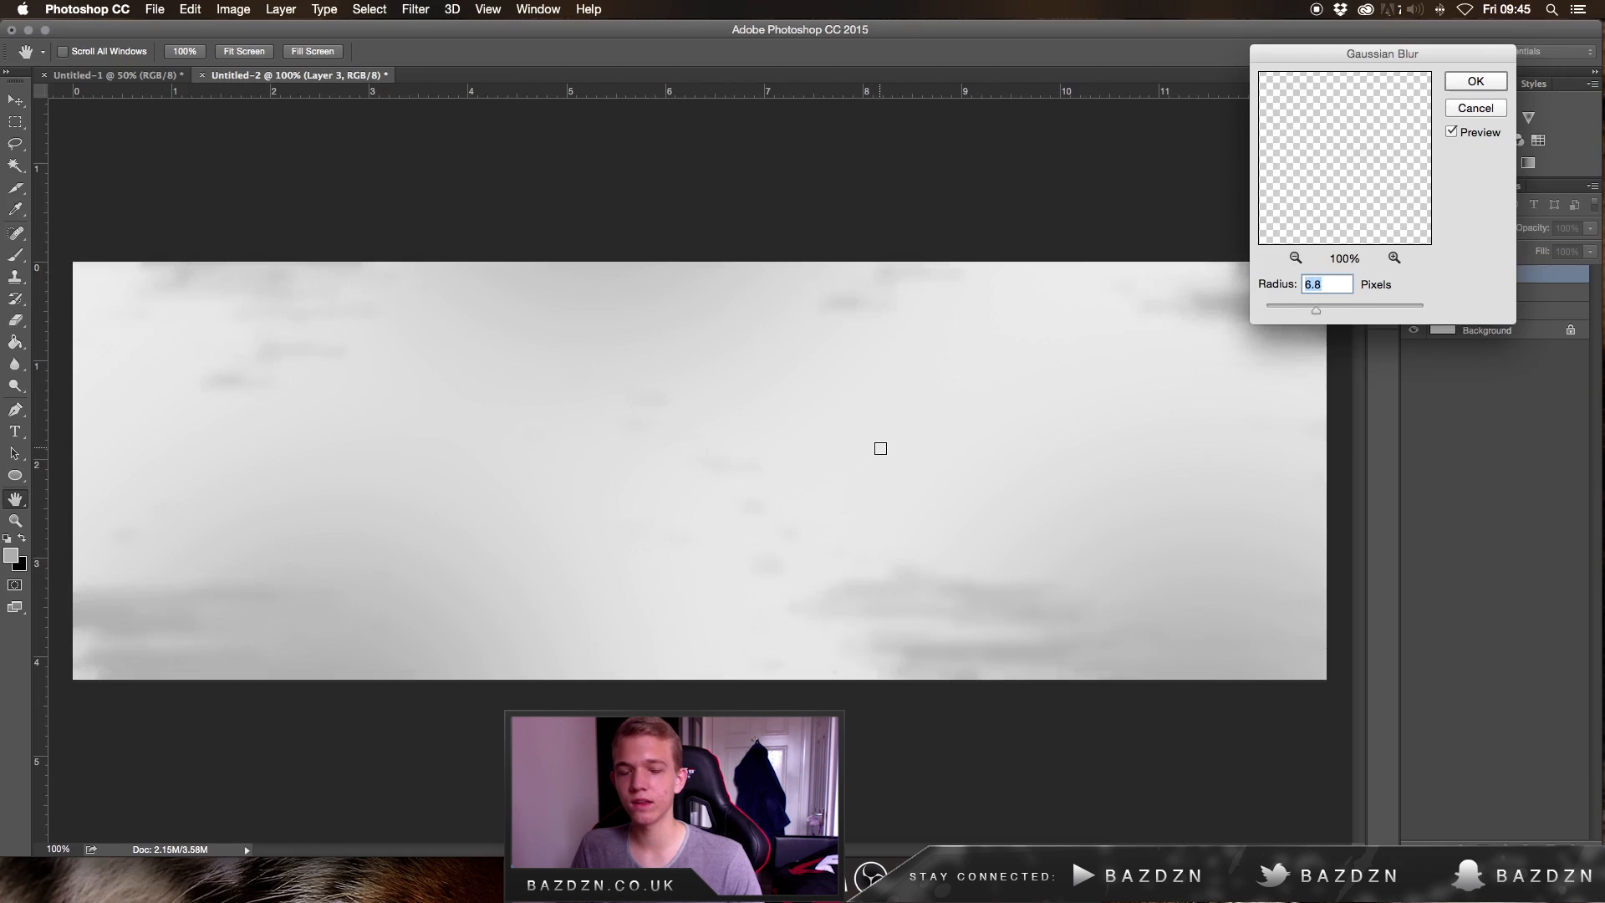
pyautogui.click(1468, 81)
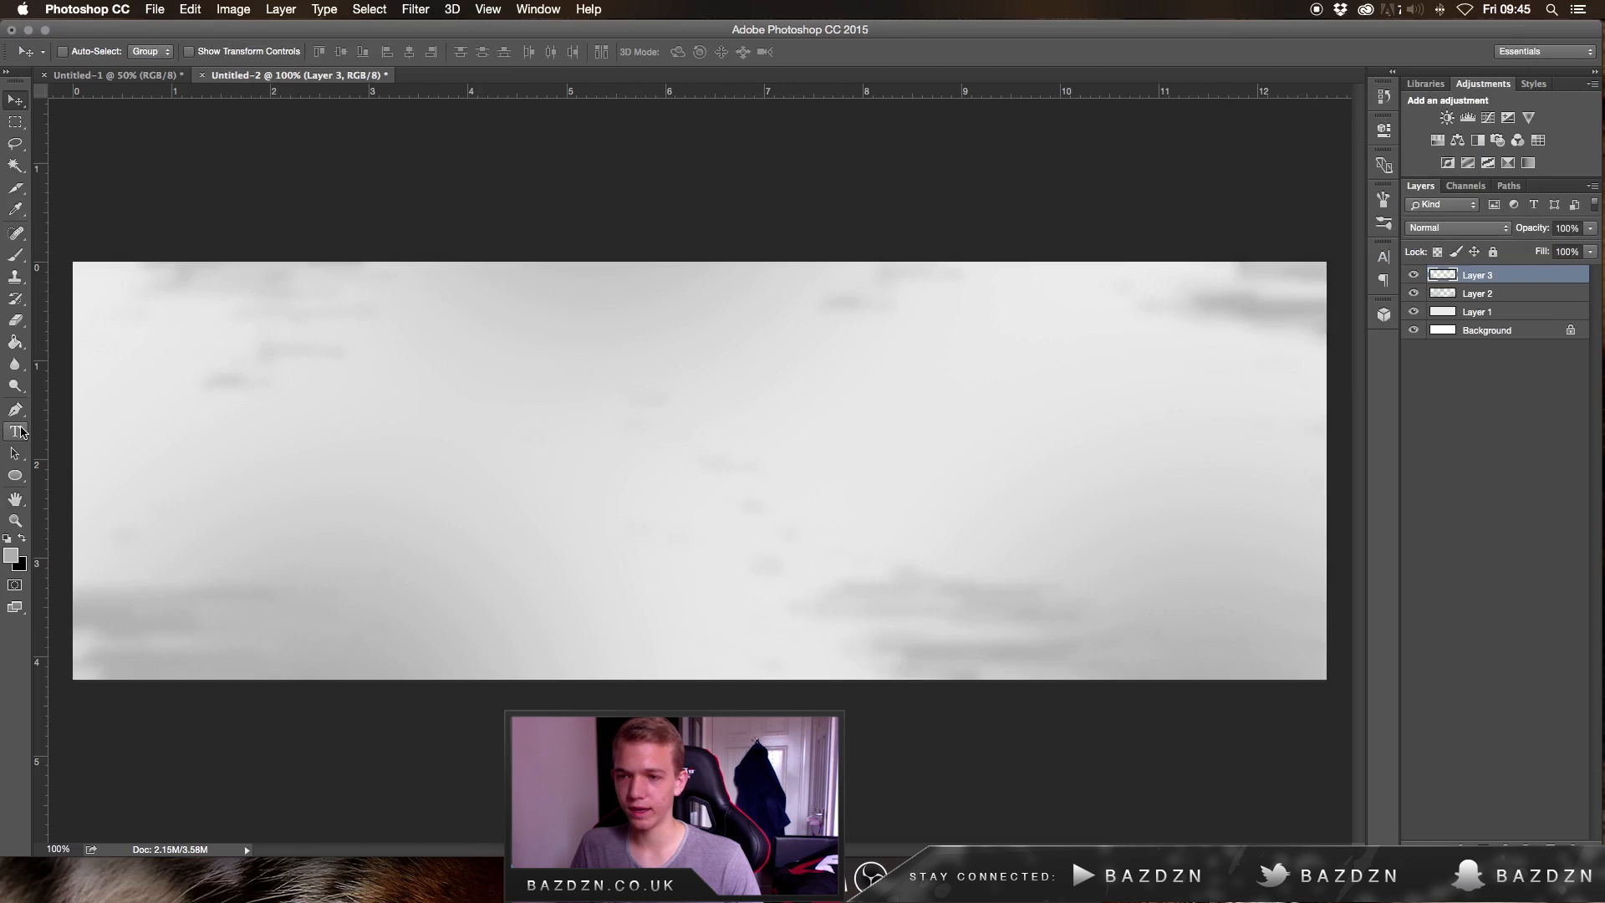
pyautogui.click(16, 431)
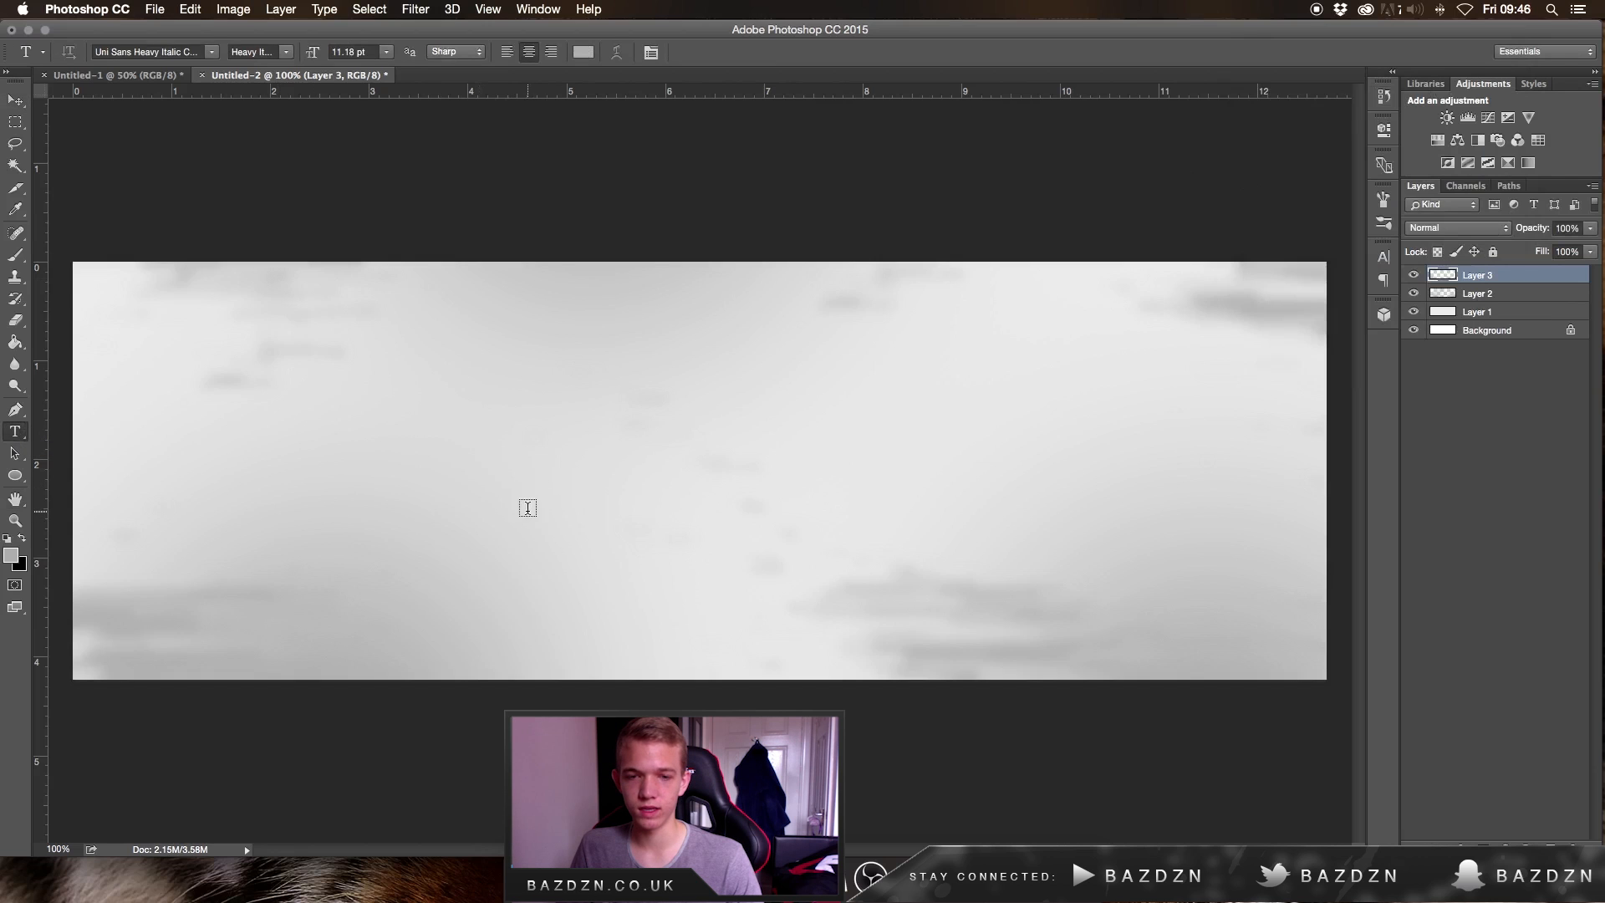
pyautogui.click(15, 100)
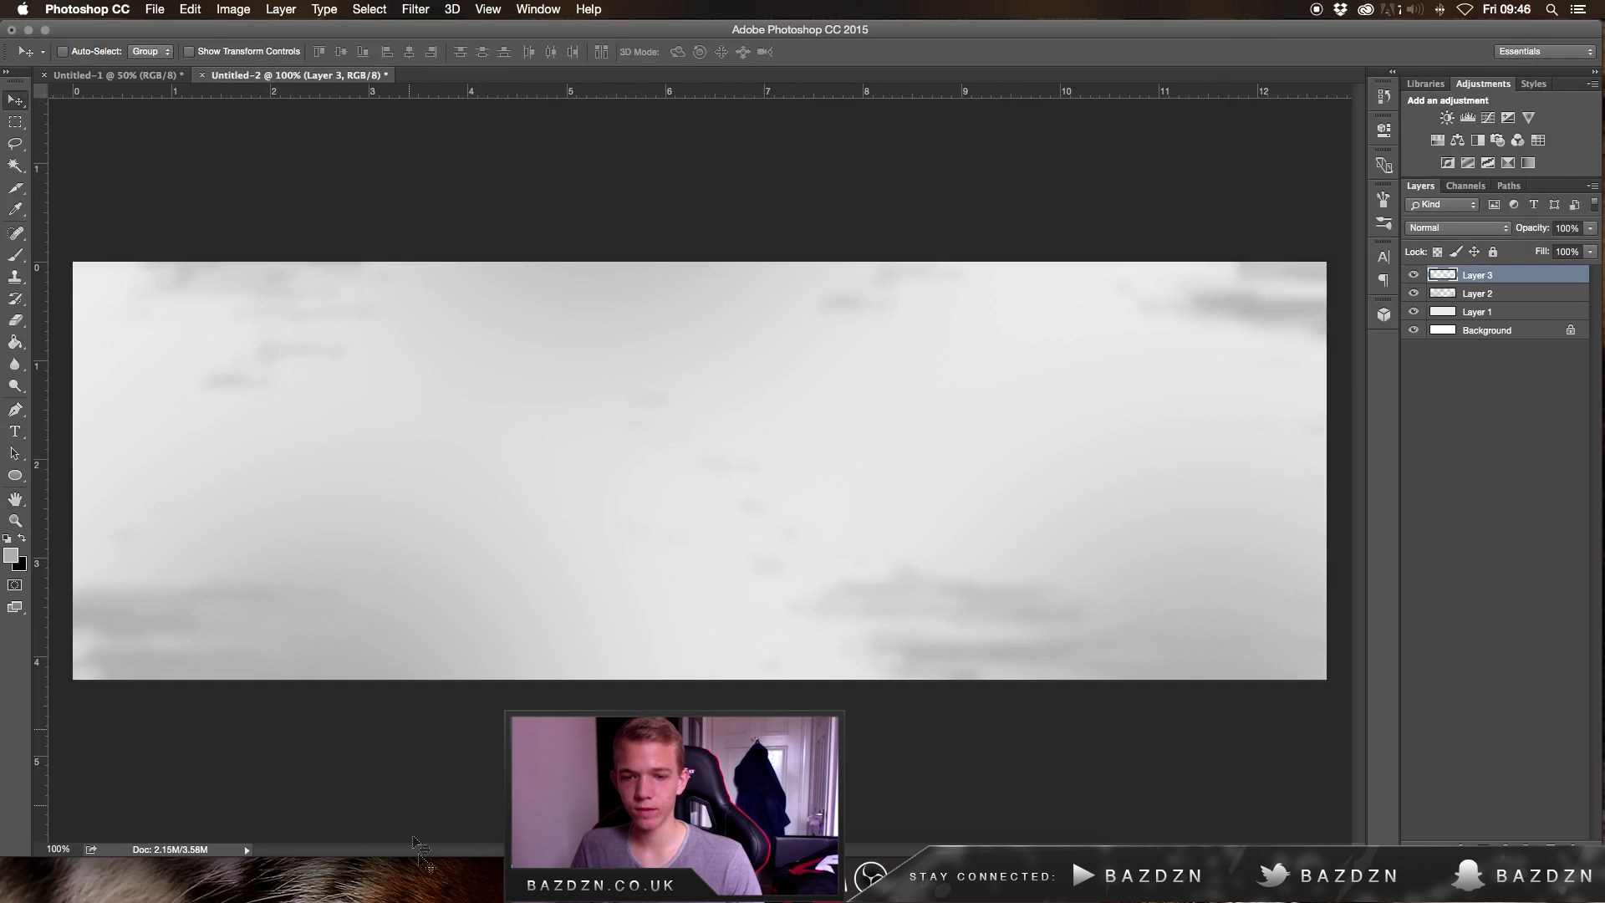
# Switch to the Background Textures folder in Finder and preview its dark and light textures, including (Light) Grunge 2.jpg
pyautogui.click(527, 873)
pyautogui.click(784, 370)
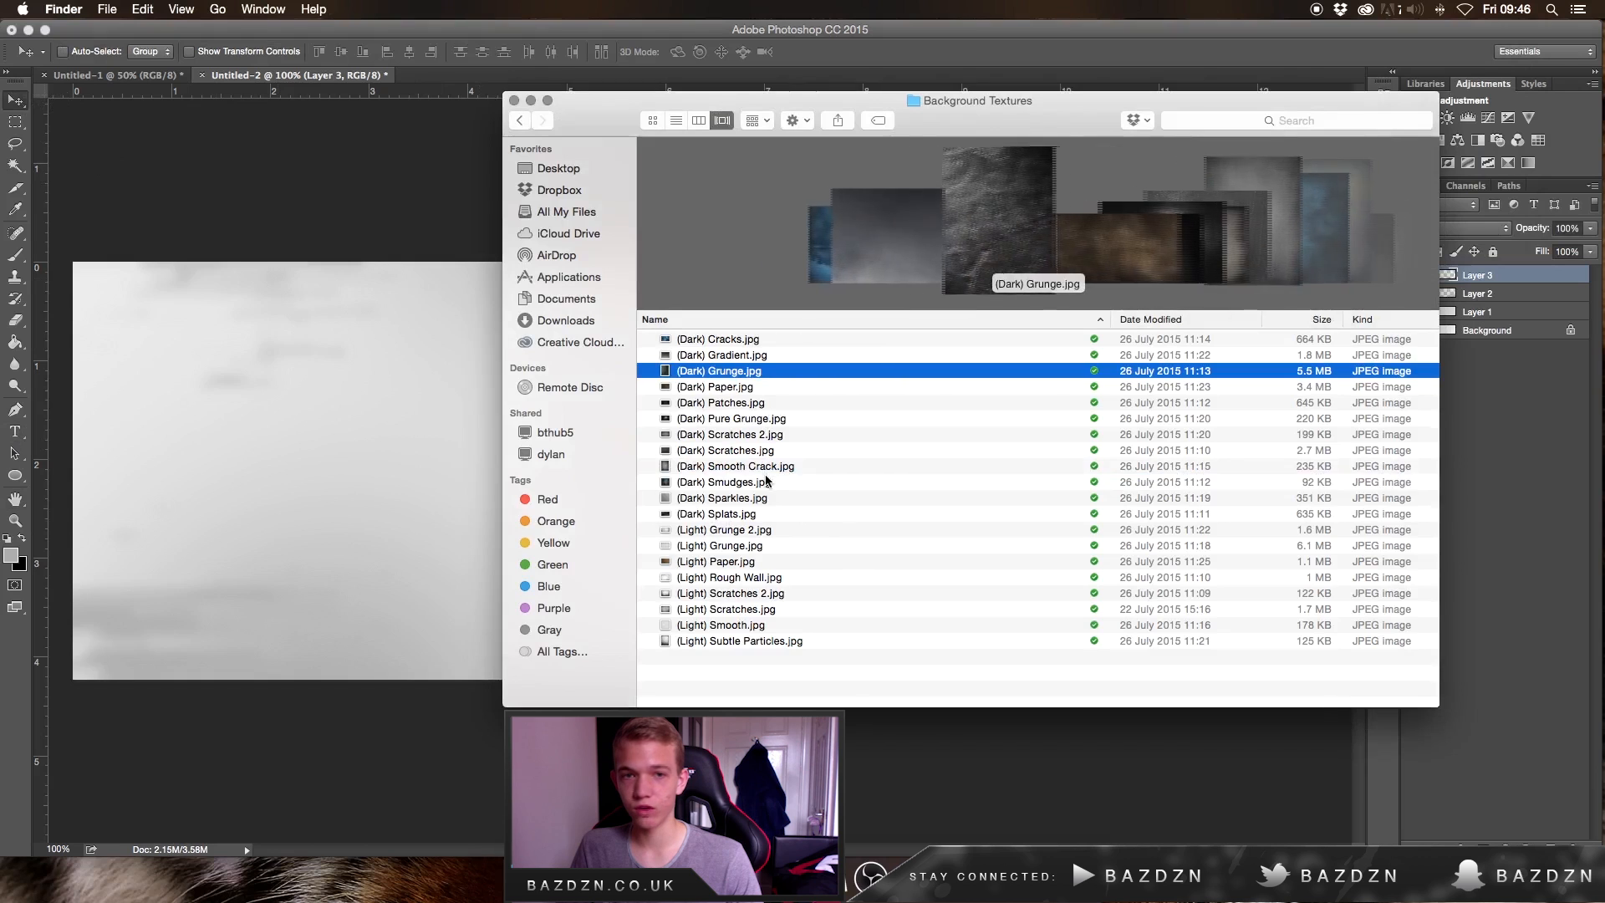
pyautogui.click(766, 481)
pyautogui.click(776, 386)
pyautogui.click(763, 482)
pyautogui.click(761, 465)
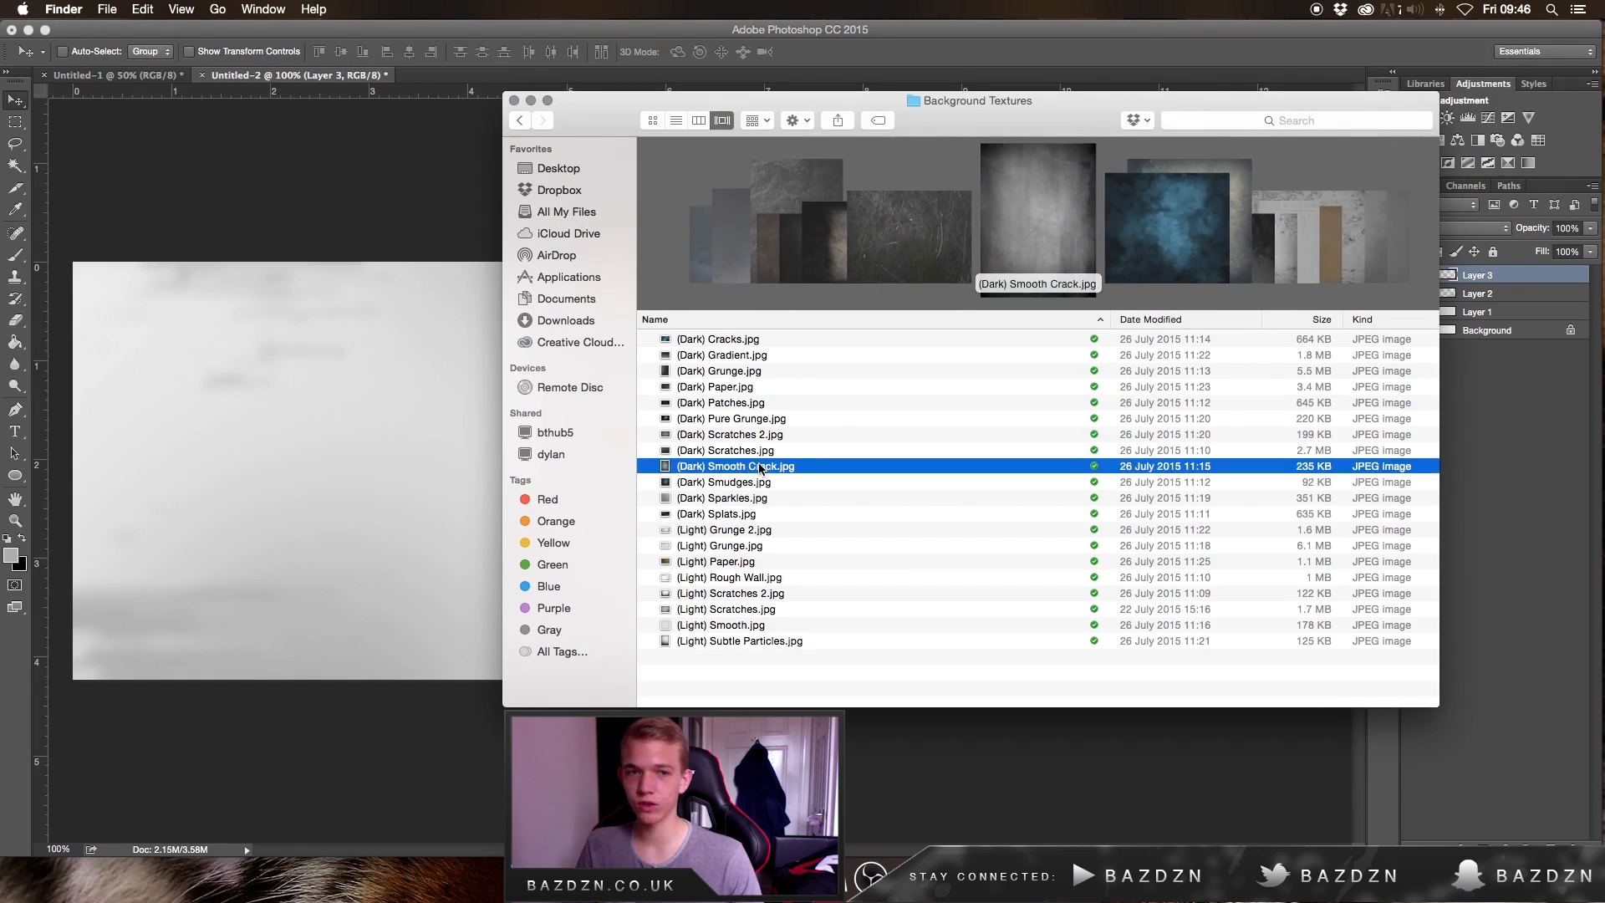
pyautogui.click(752, 560)
pyautogui.click(757, 465)
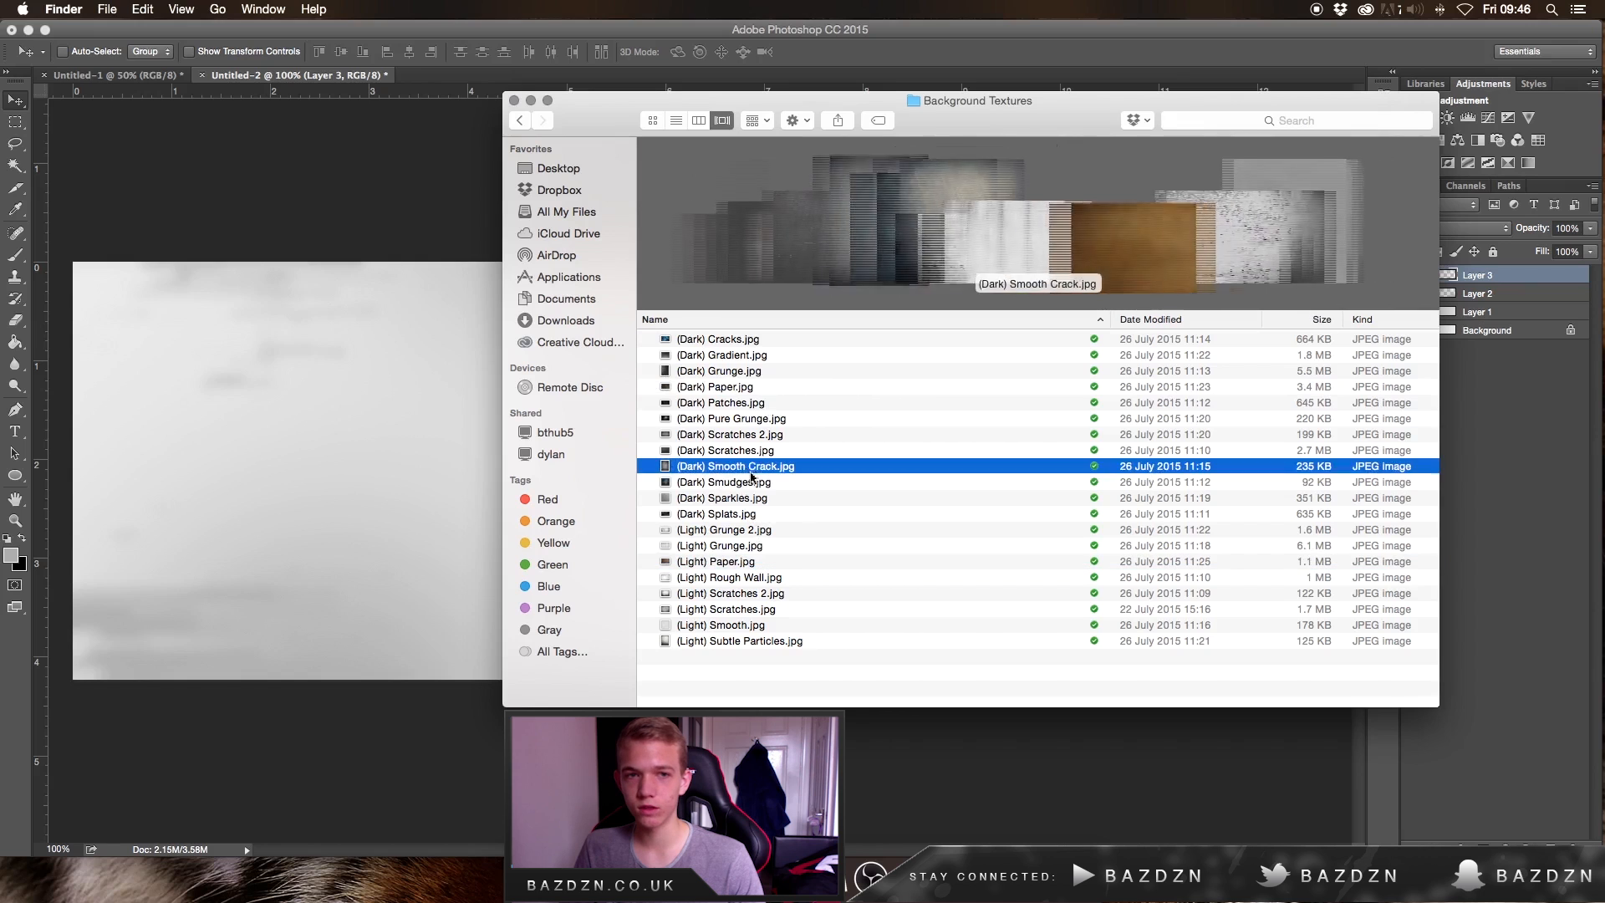
pyautogui.click(760, 403)
pyautogui.click(750, 452)
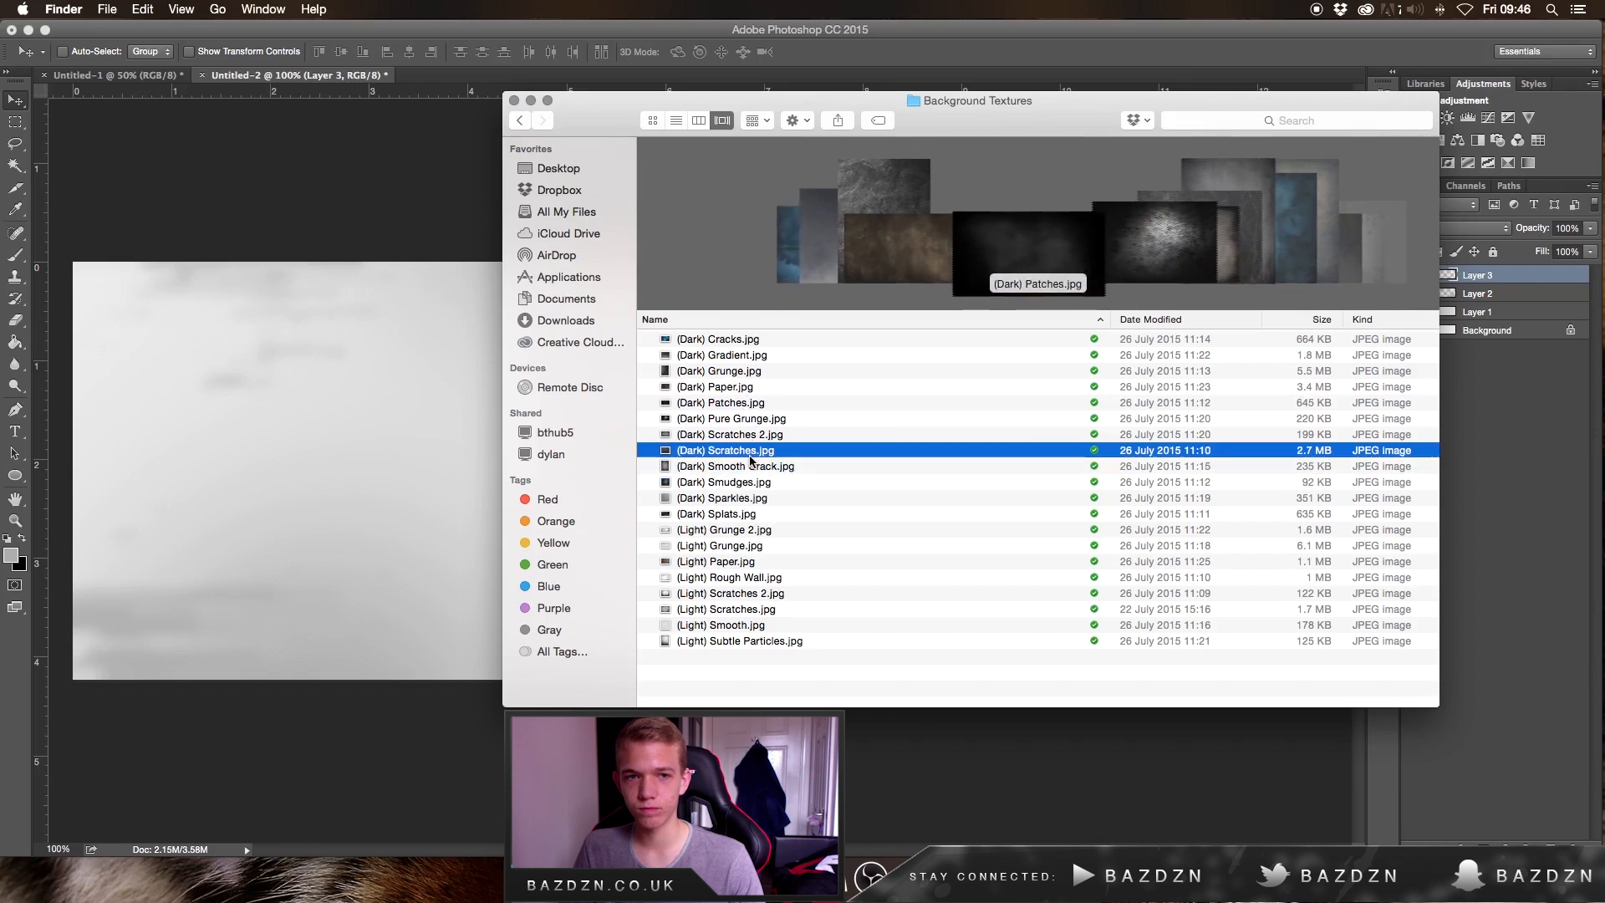
pyautogui.click(756, 513)
pyautogui.click(763, 529)
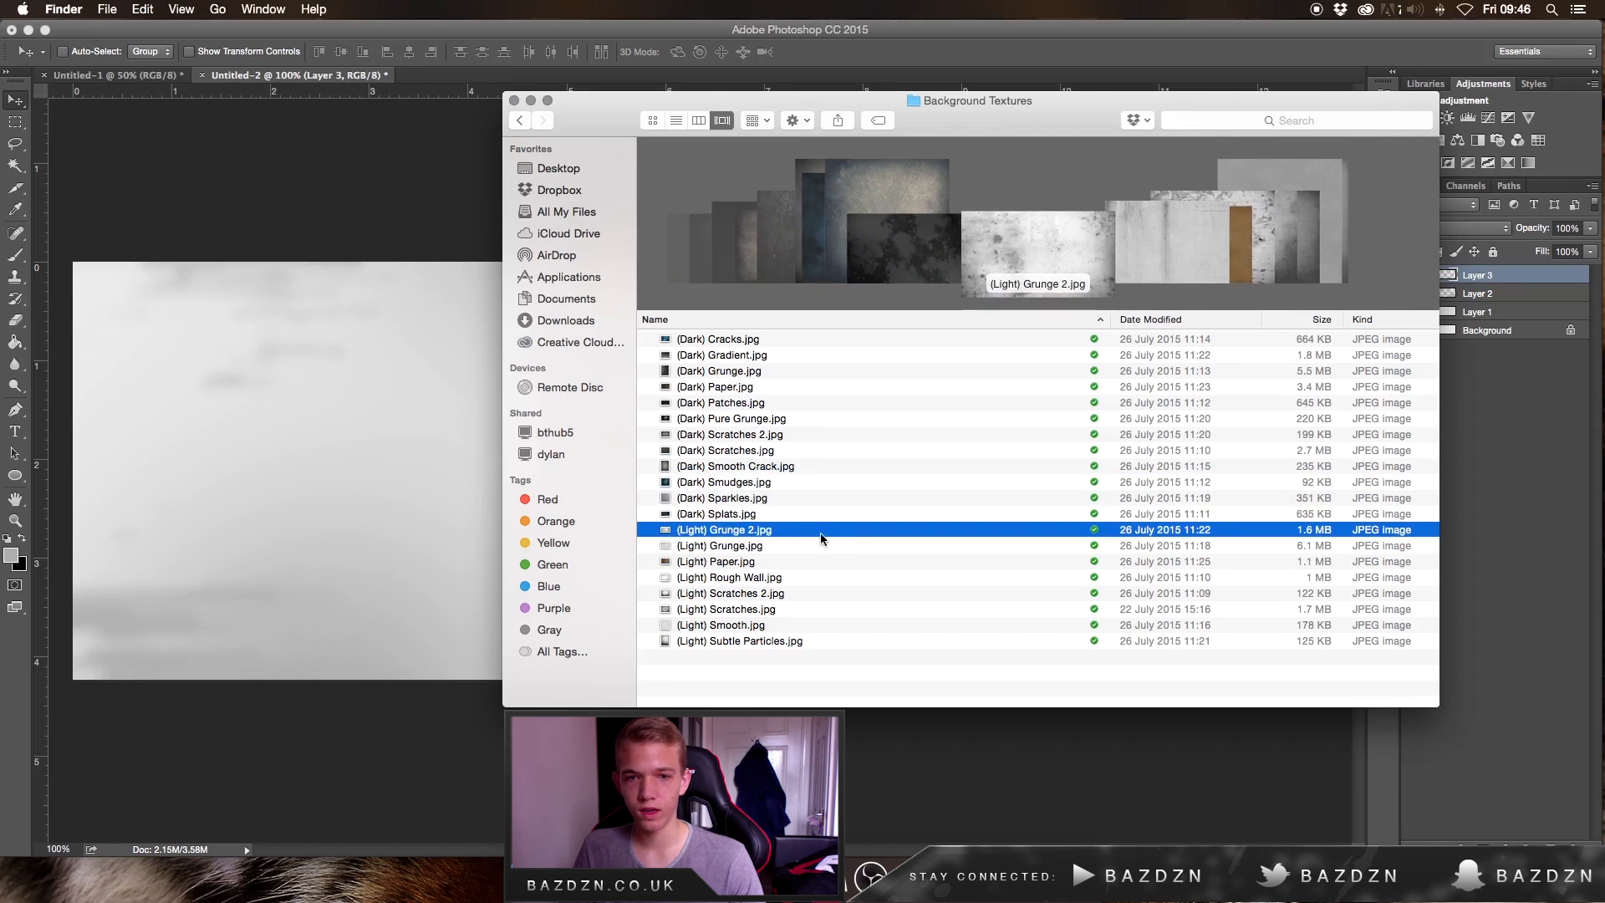
# Place (Light) Grunge 2.jpg into the header document and scale it up to cover the whole canvas
pyautogui.moveTo(775, 532); pyautogui.dragTo(387, 450)
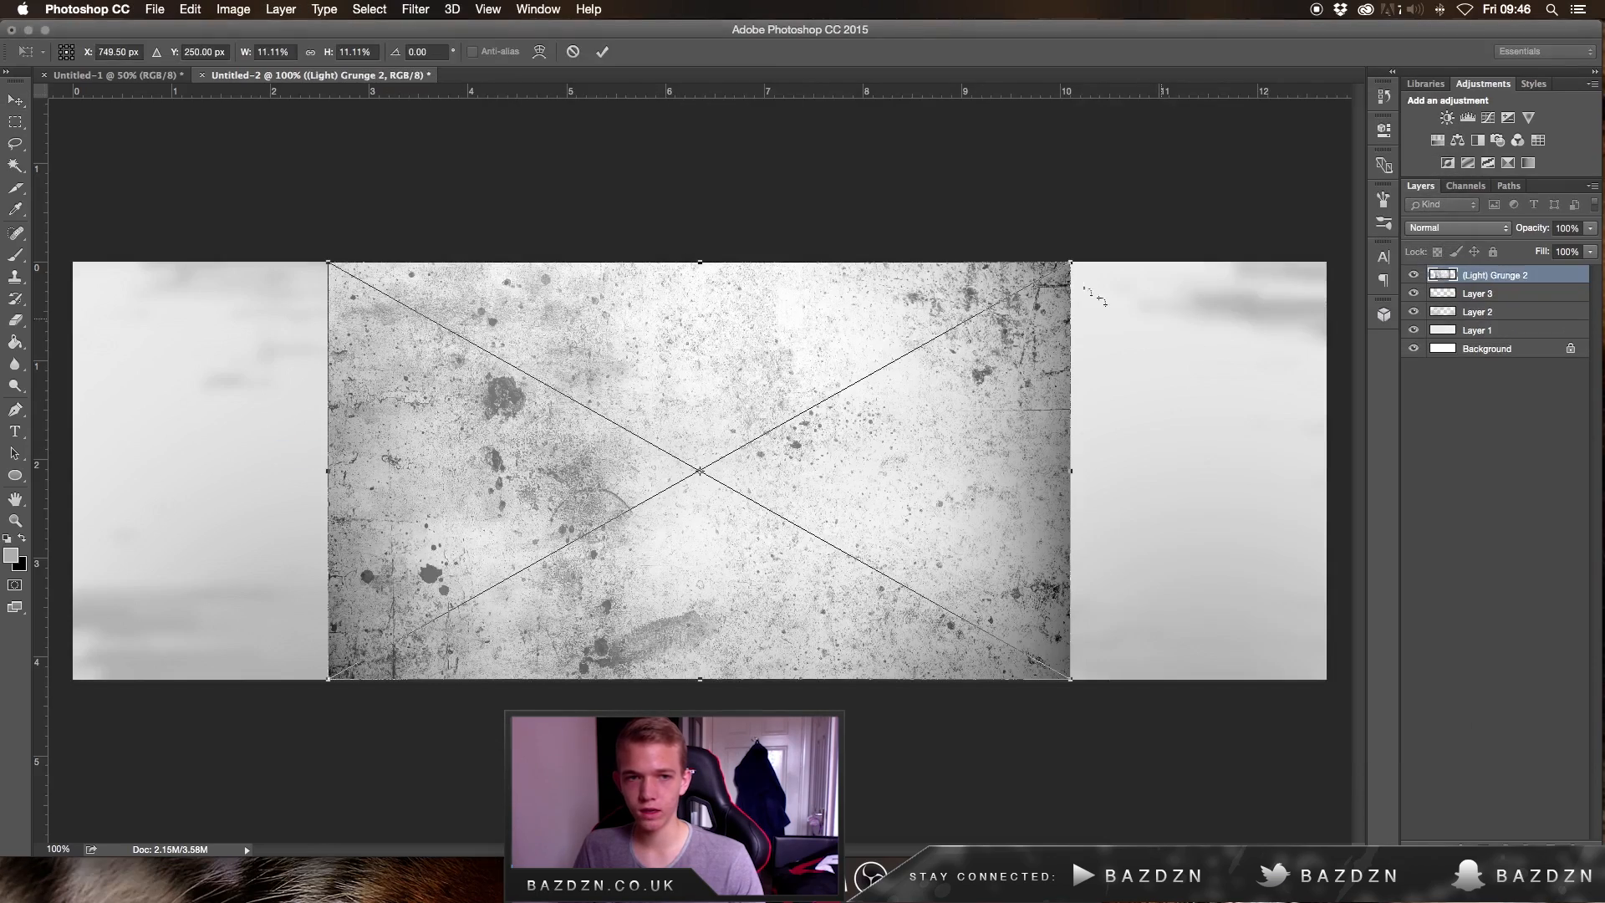
pyautogui.moveTo(1071, 263); pyautogui.dragTo(1370, 197)
pyautogui.press('Return')
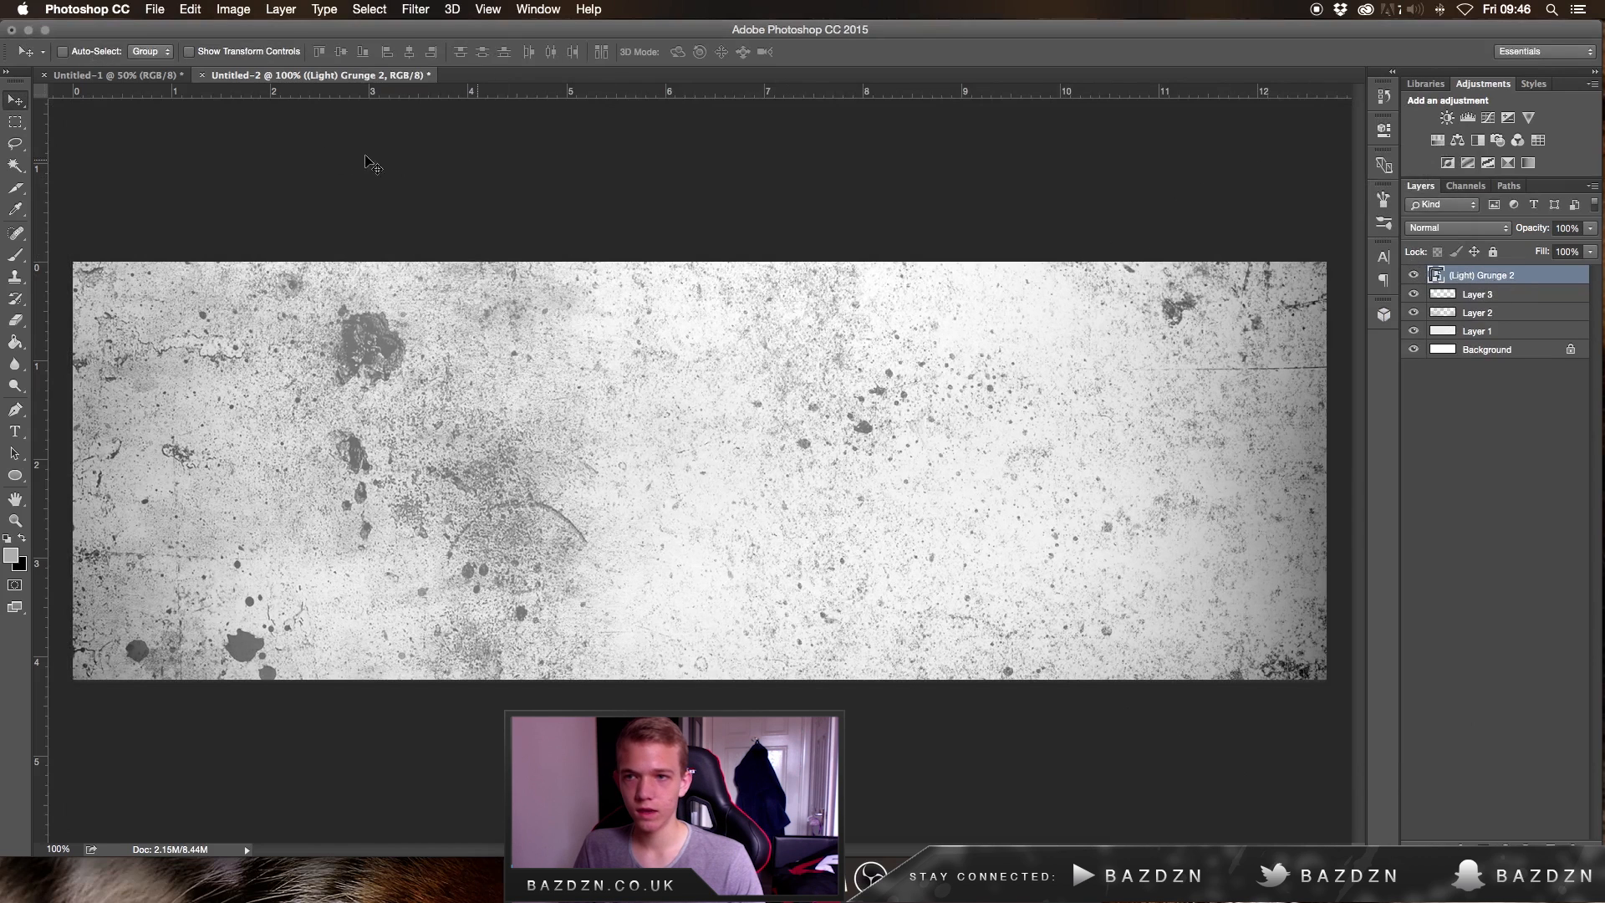
# Move the grunge texture layer below the blurred streak layer and compare the canvas with the texture hidden and shown
pyautogui.moveTo(1513, 281); pyautogui.dragTo(1473, 302)
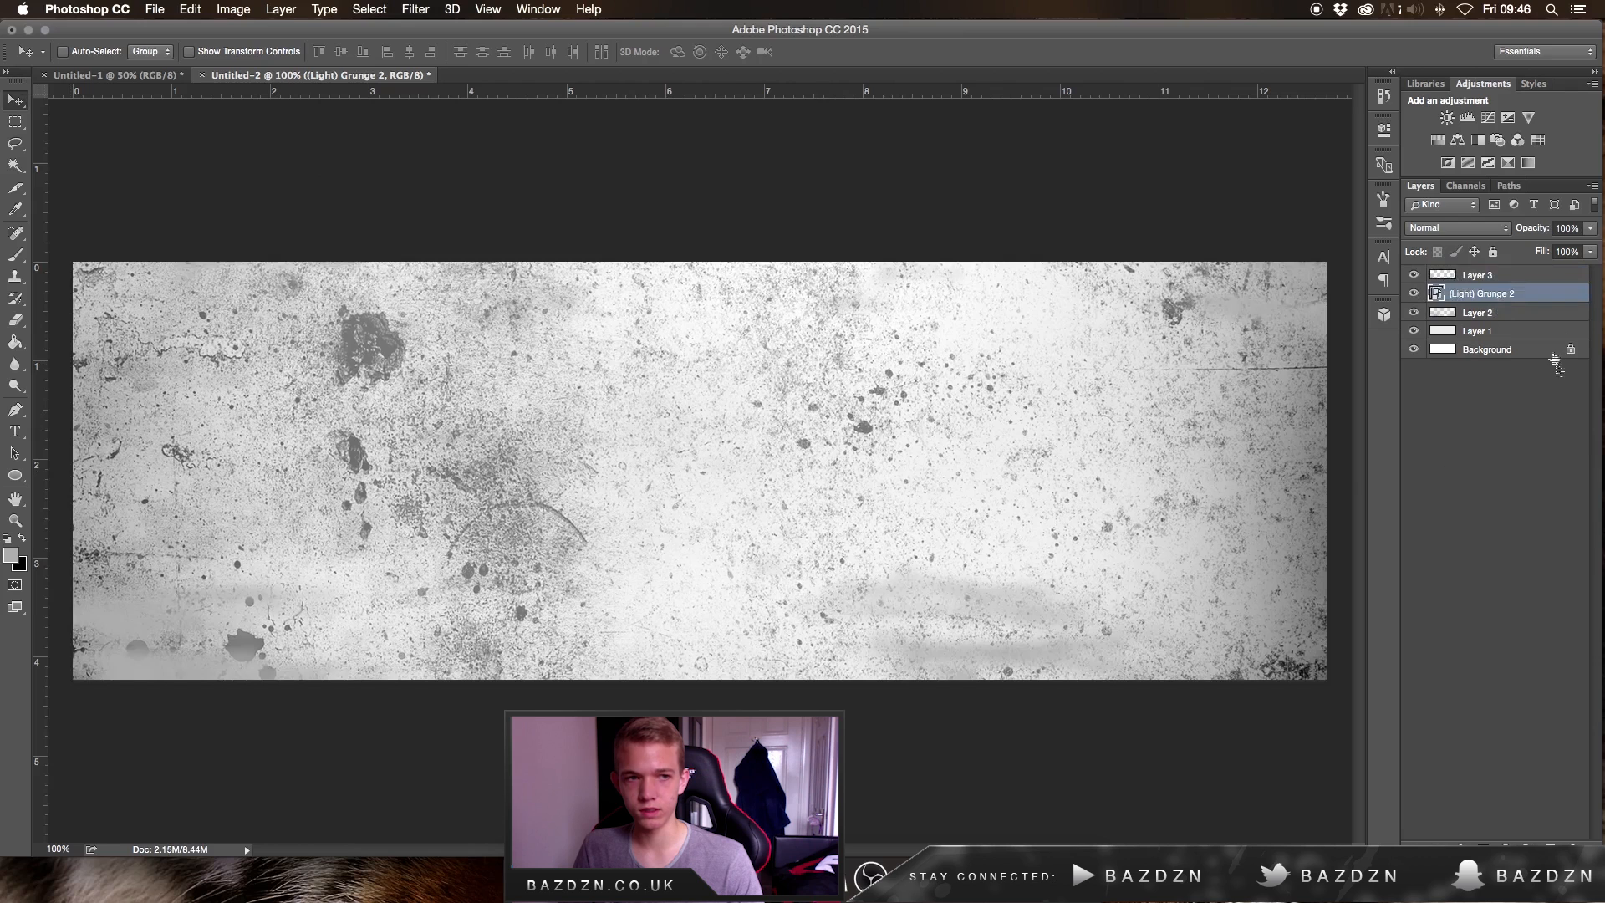
pyautogui.click(1413, 294)
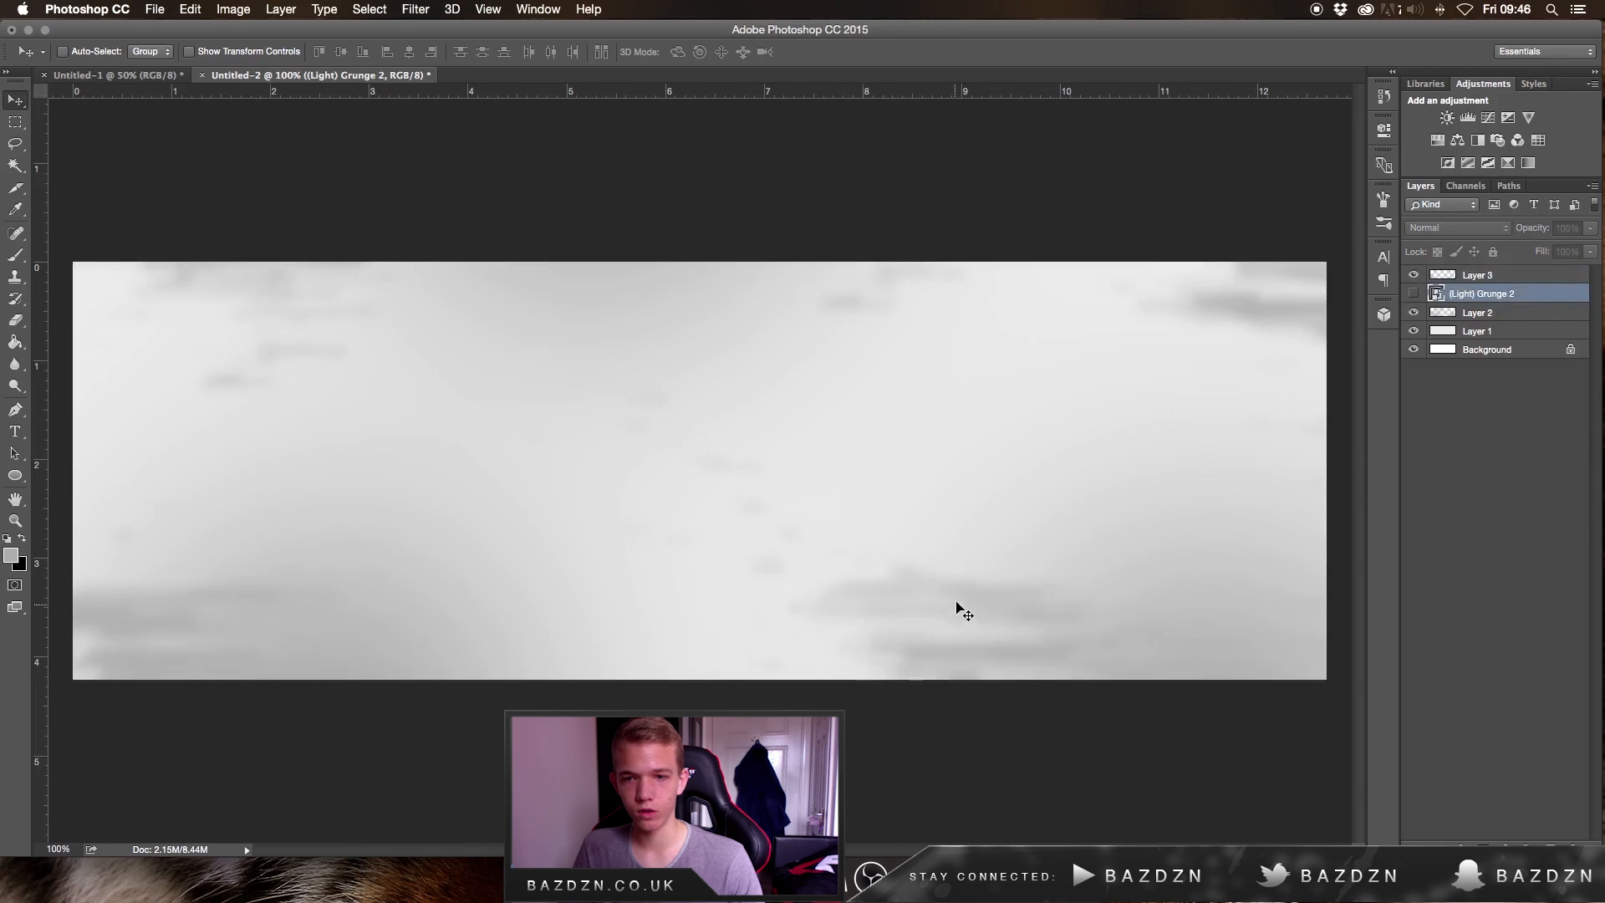
pyautogui.click(1413, 293)
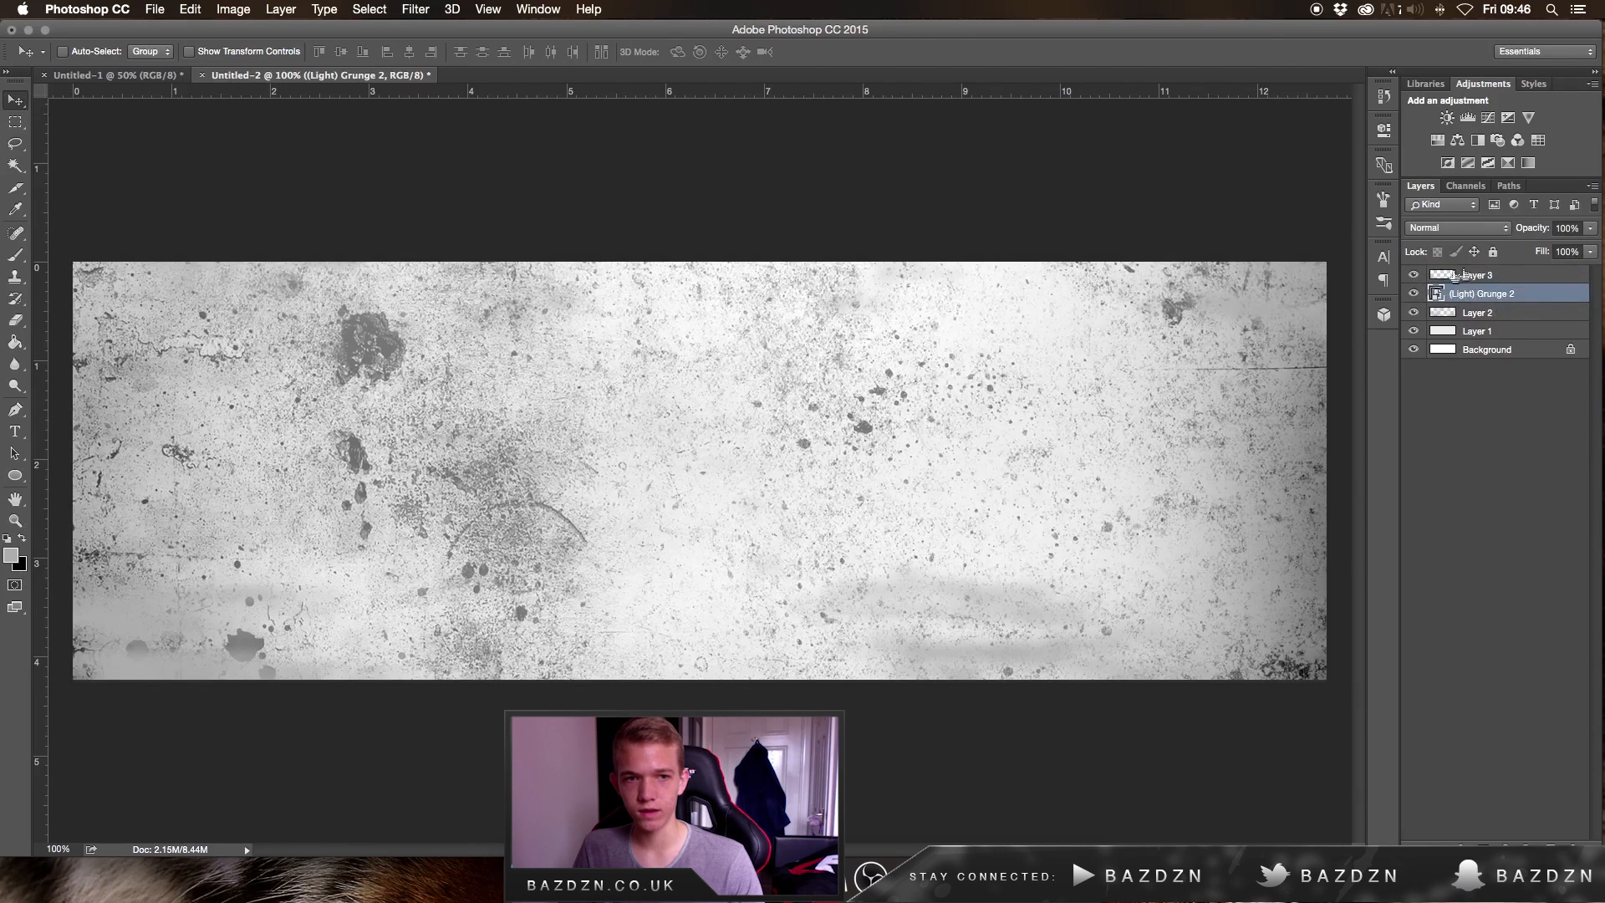
# Set the grunge texture layer's blend mode to Overlay and lower its opacity to 77%
pyautogui.click(1590, 229)
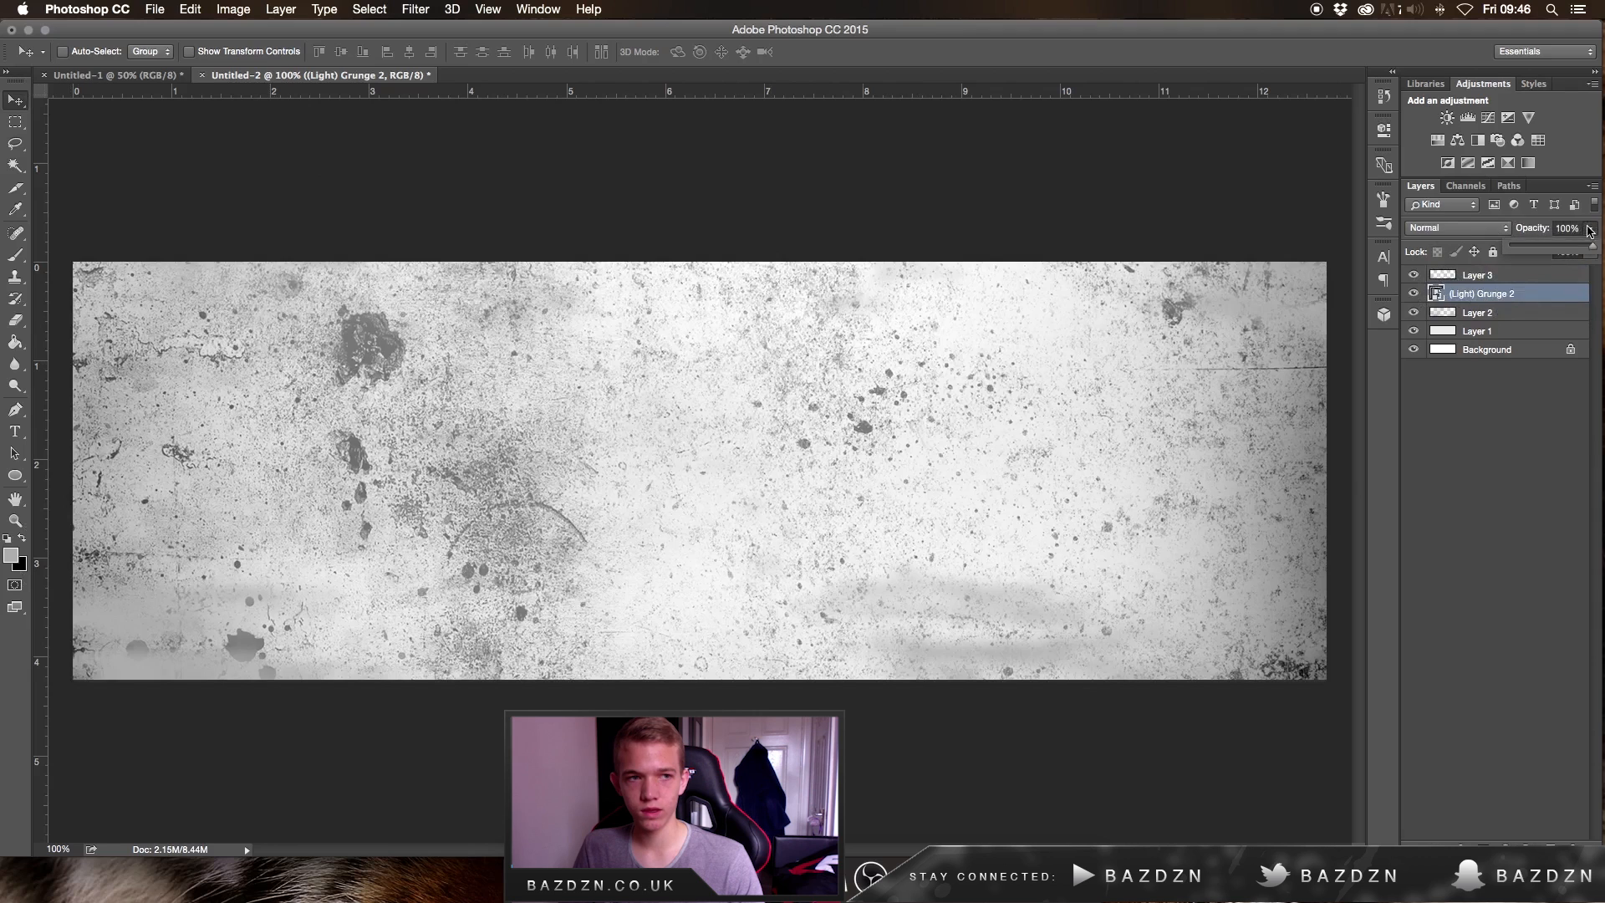
pyautogui.moveTo(1535, 249); pyautogui.dragTo(1596, 249)
pyautogui.click(1456, 228)
pyautogui.click(1426, 413)
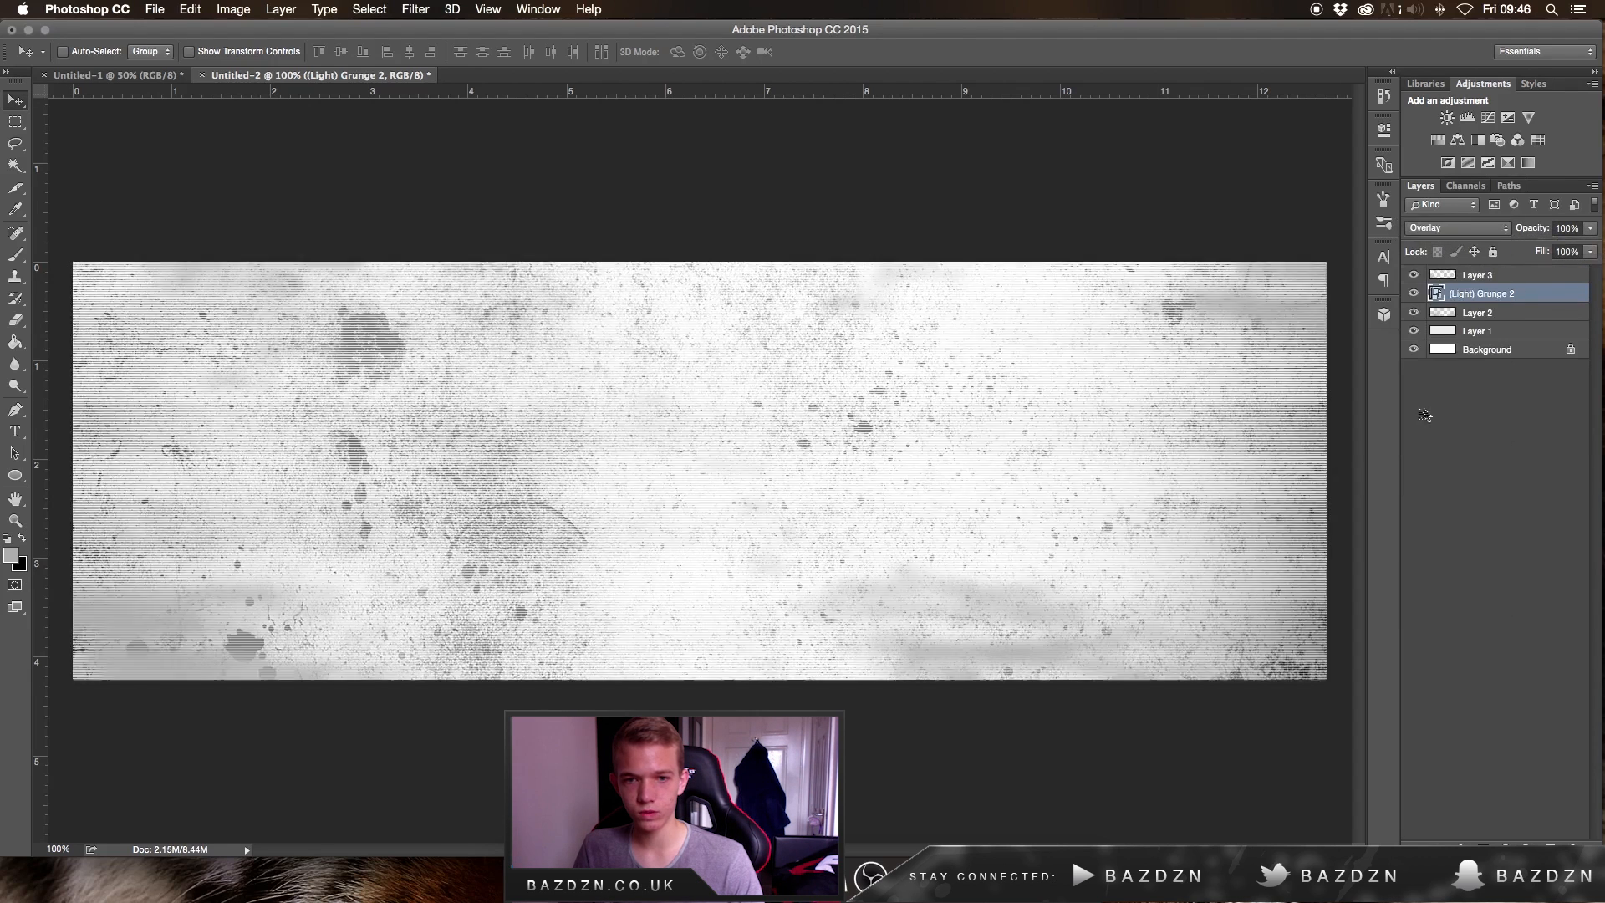
pyautogui.click(1590, 229)
pyautogui.moveTo(1538, 249); pyautogui.dragTo(1552, 249)
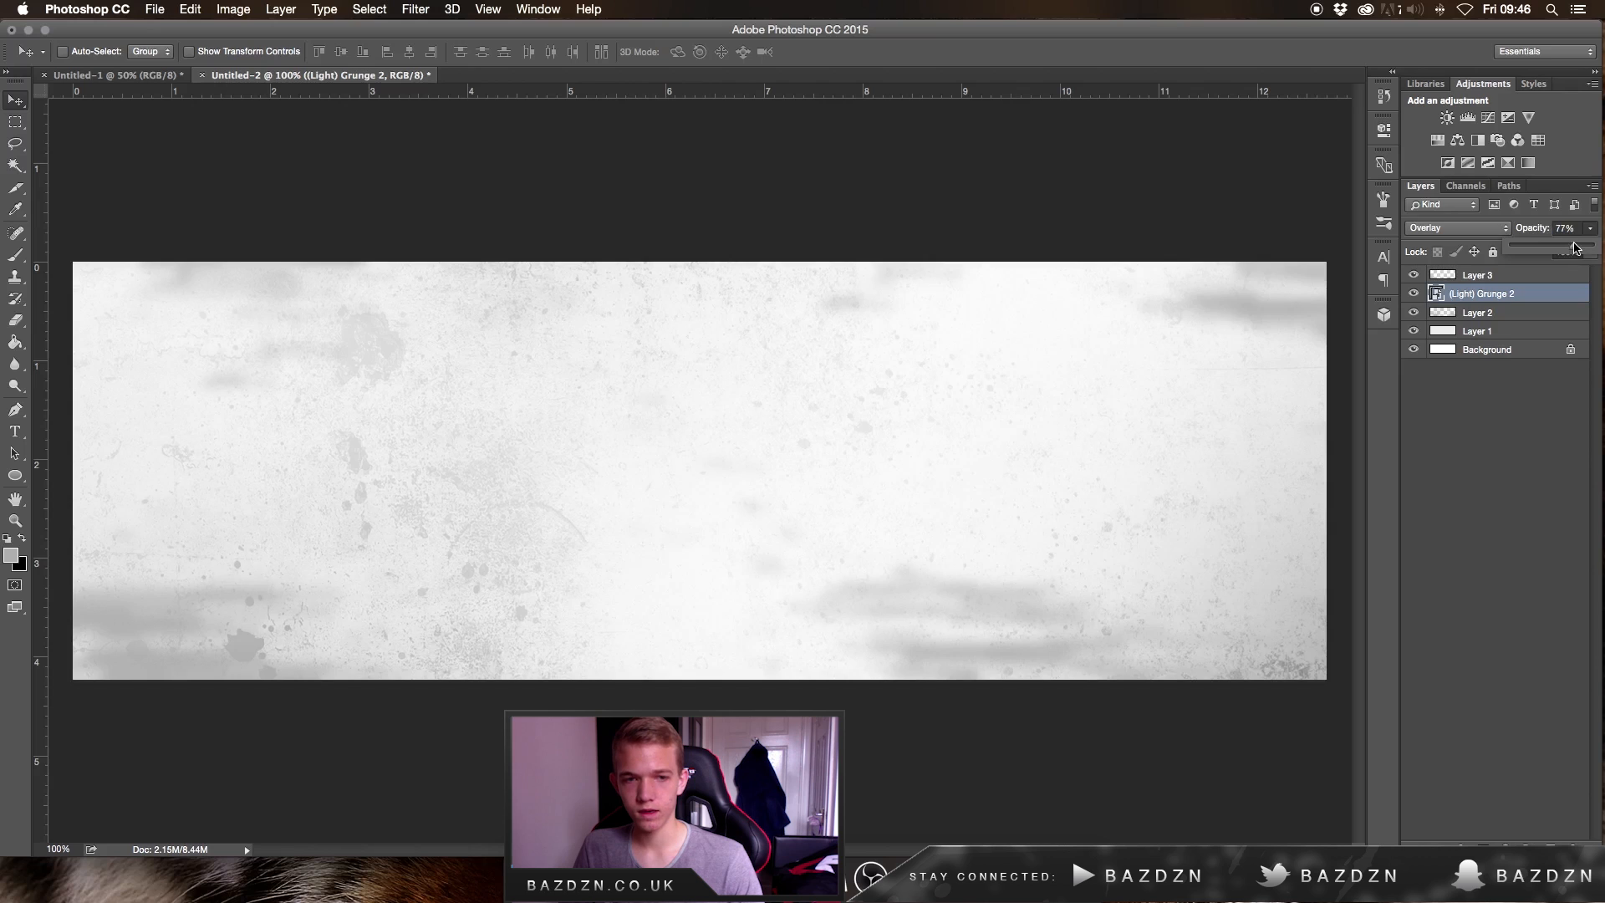
# Apply a Gaussian Blur with a 2.8 pixel radius to the grunge texture layer
pyautogui.click(415, 9)
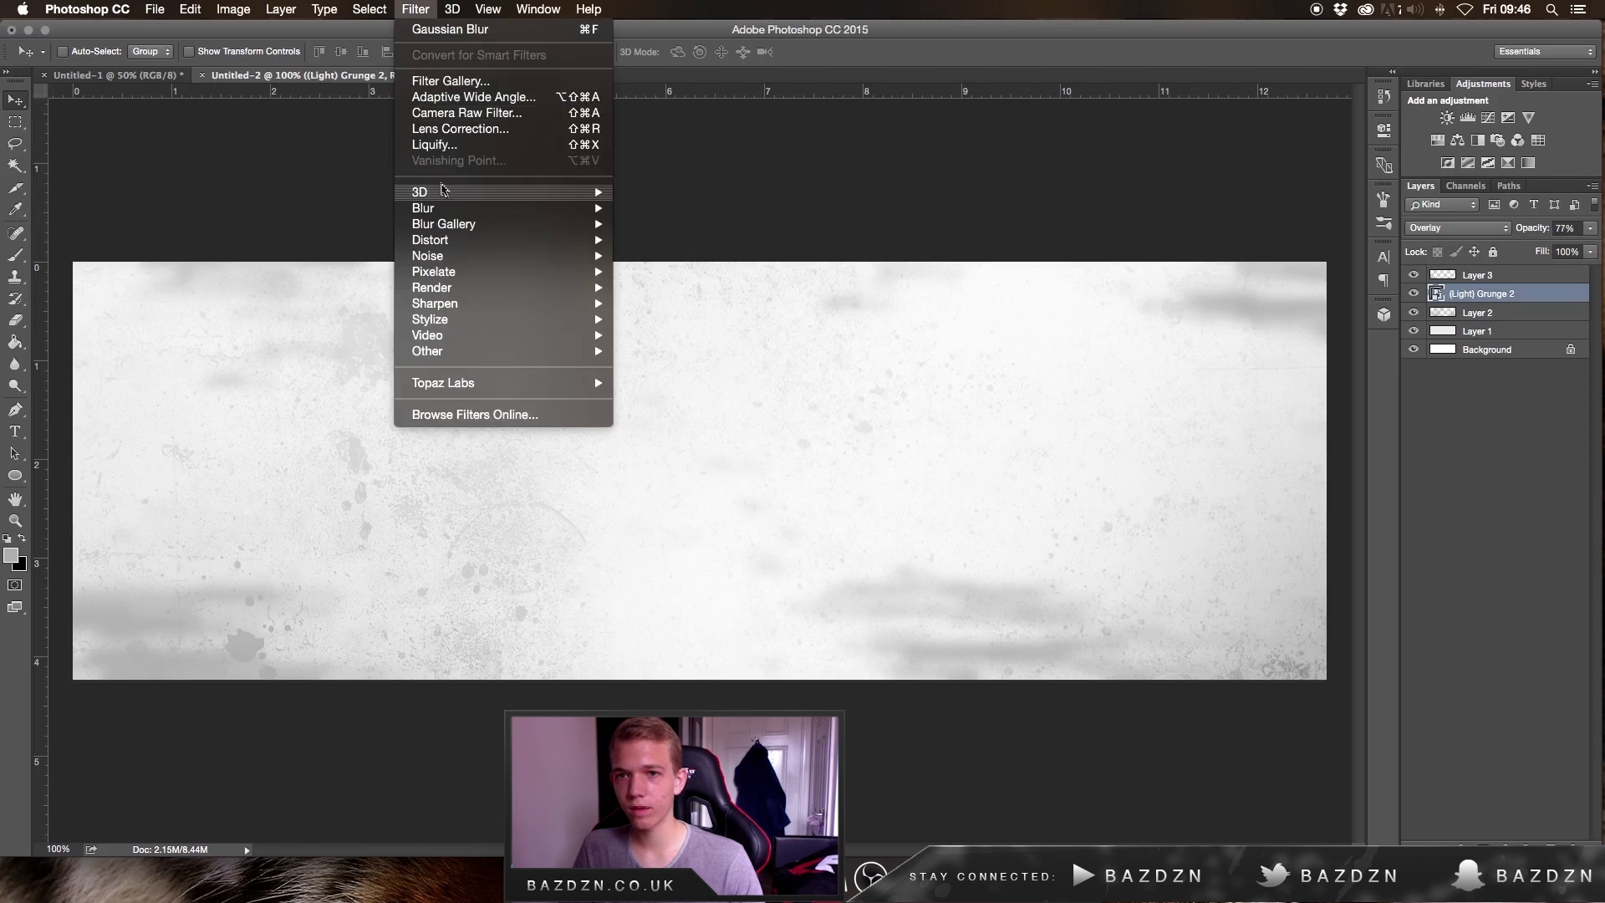
pyautogui.moveTo(438, 215)
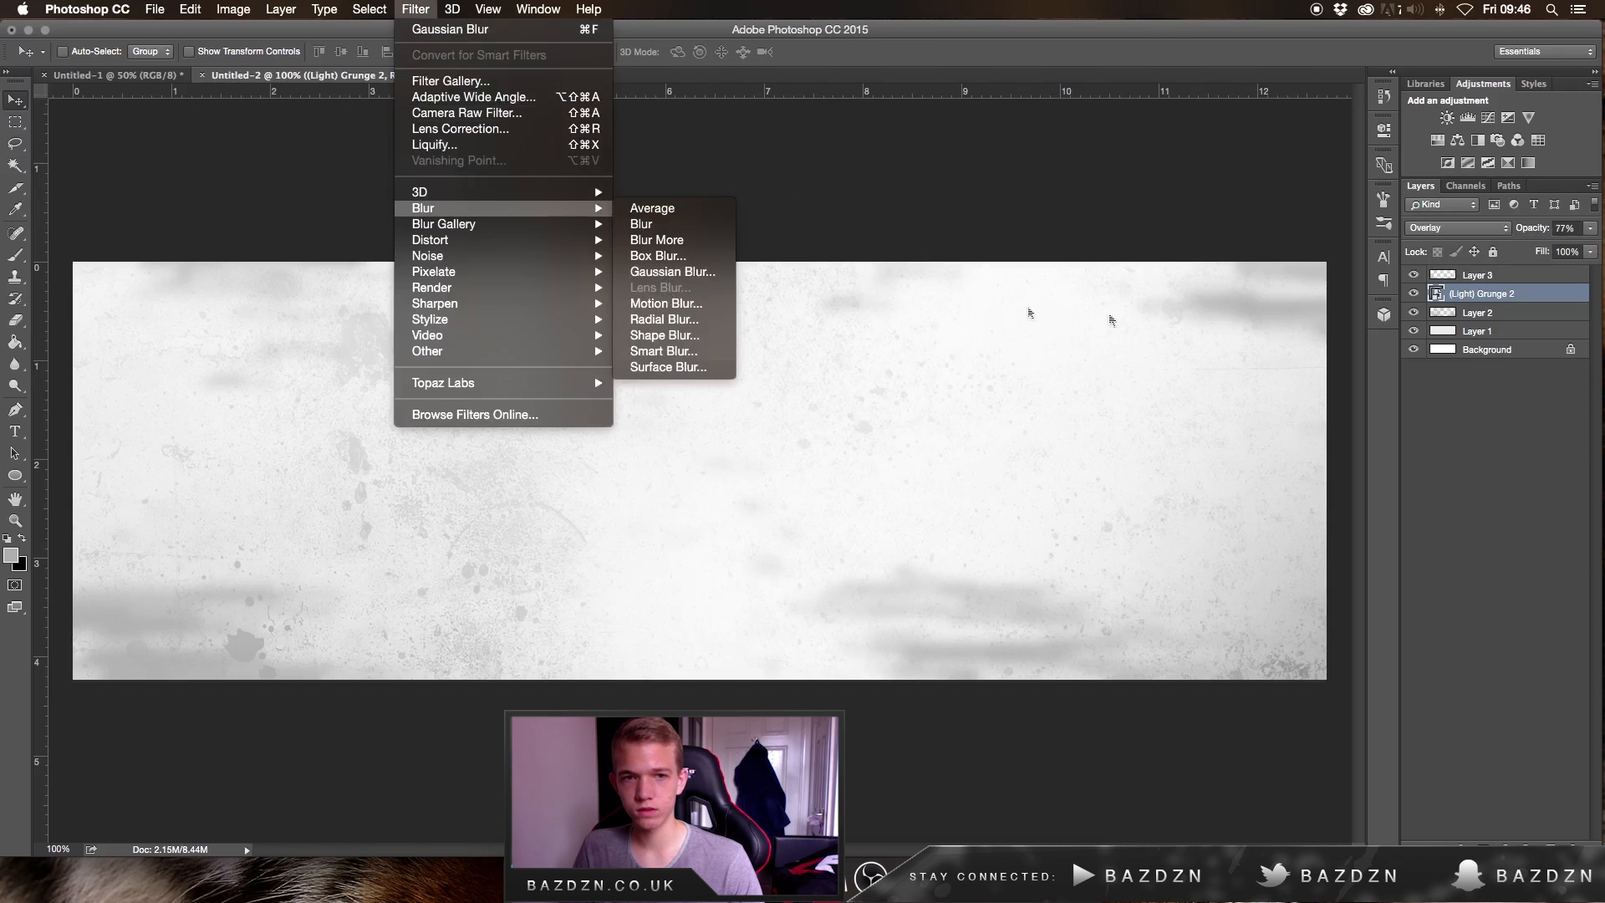
pyautogui.click(1392, 318)
pyautogui.click(416, 9)
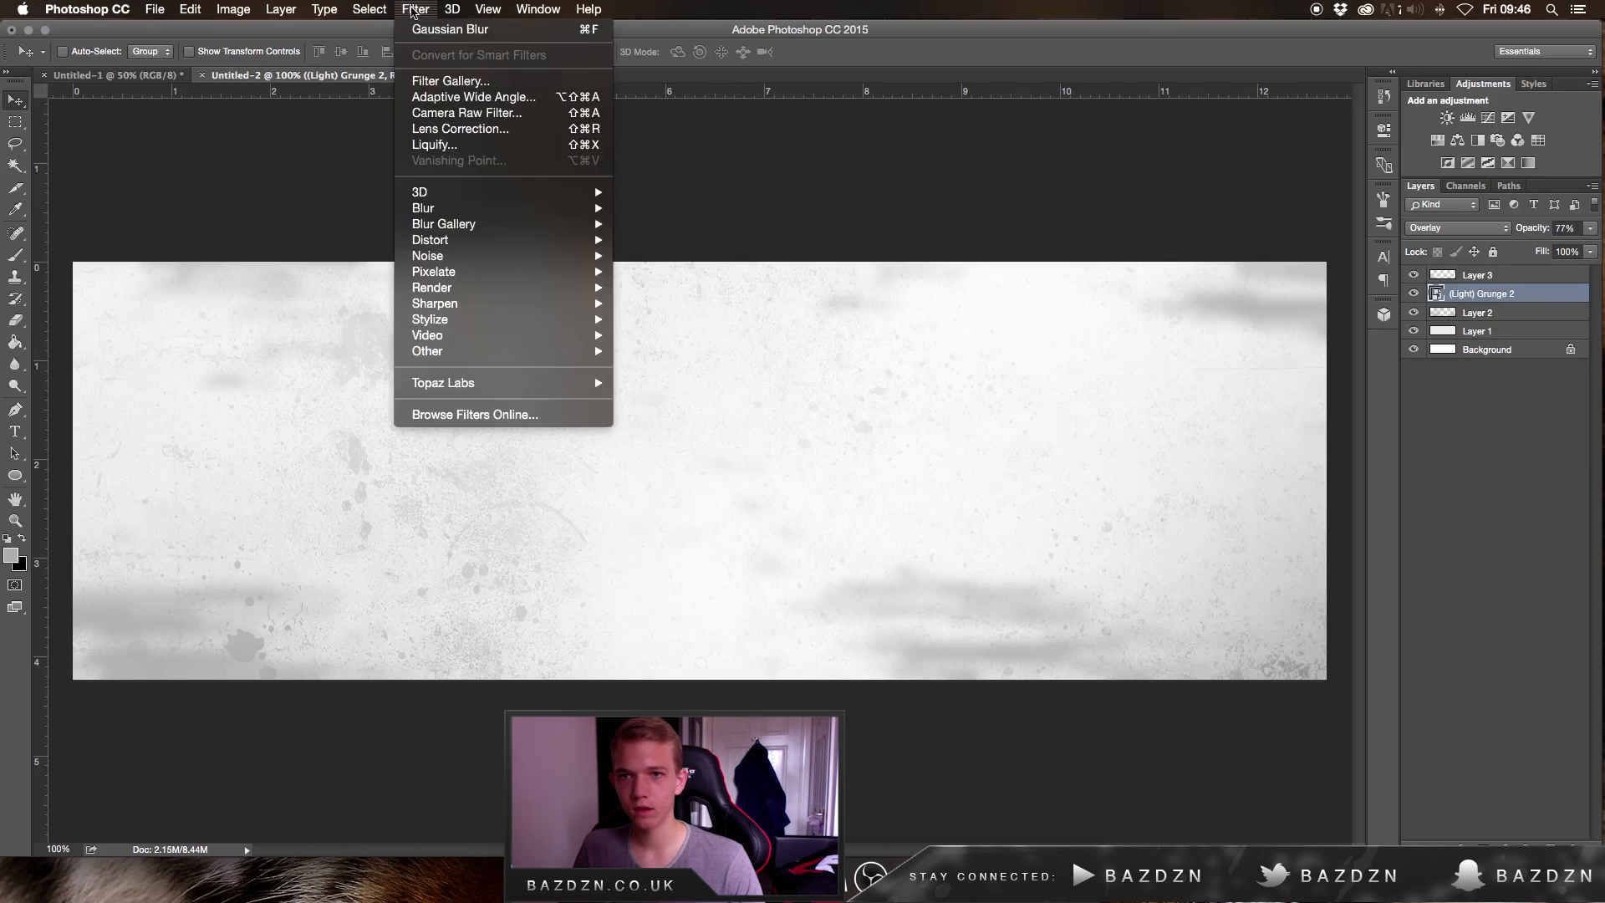
pyautogui.moveTo(426, 207)
pyautogui.click(665, 254)
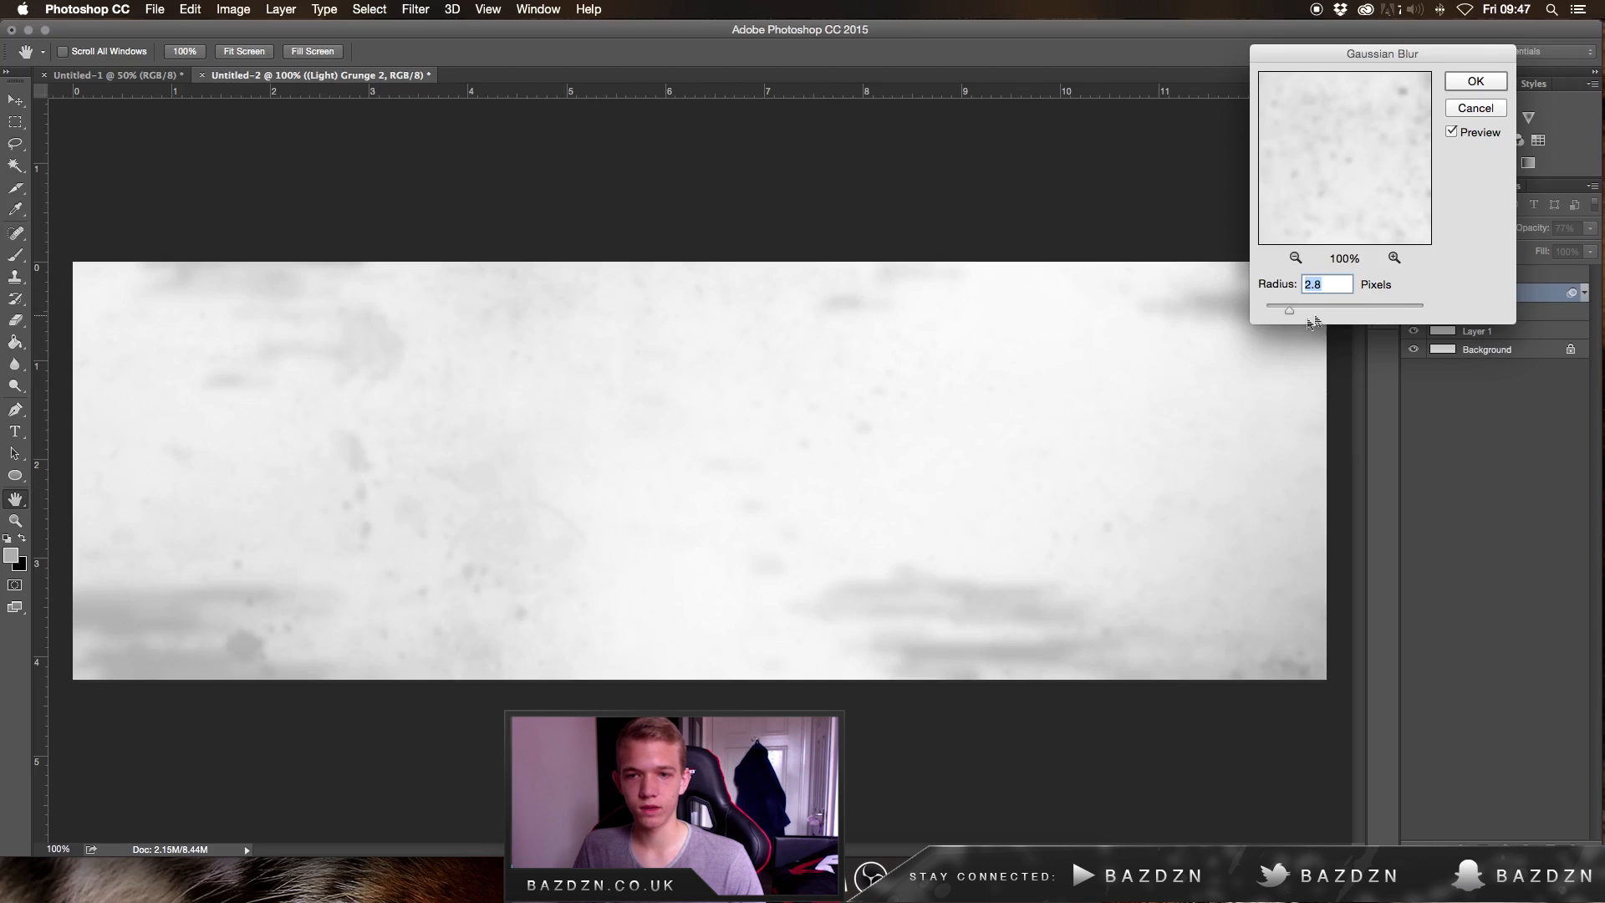
pyautogui.press('Return')
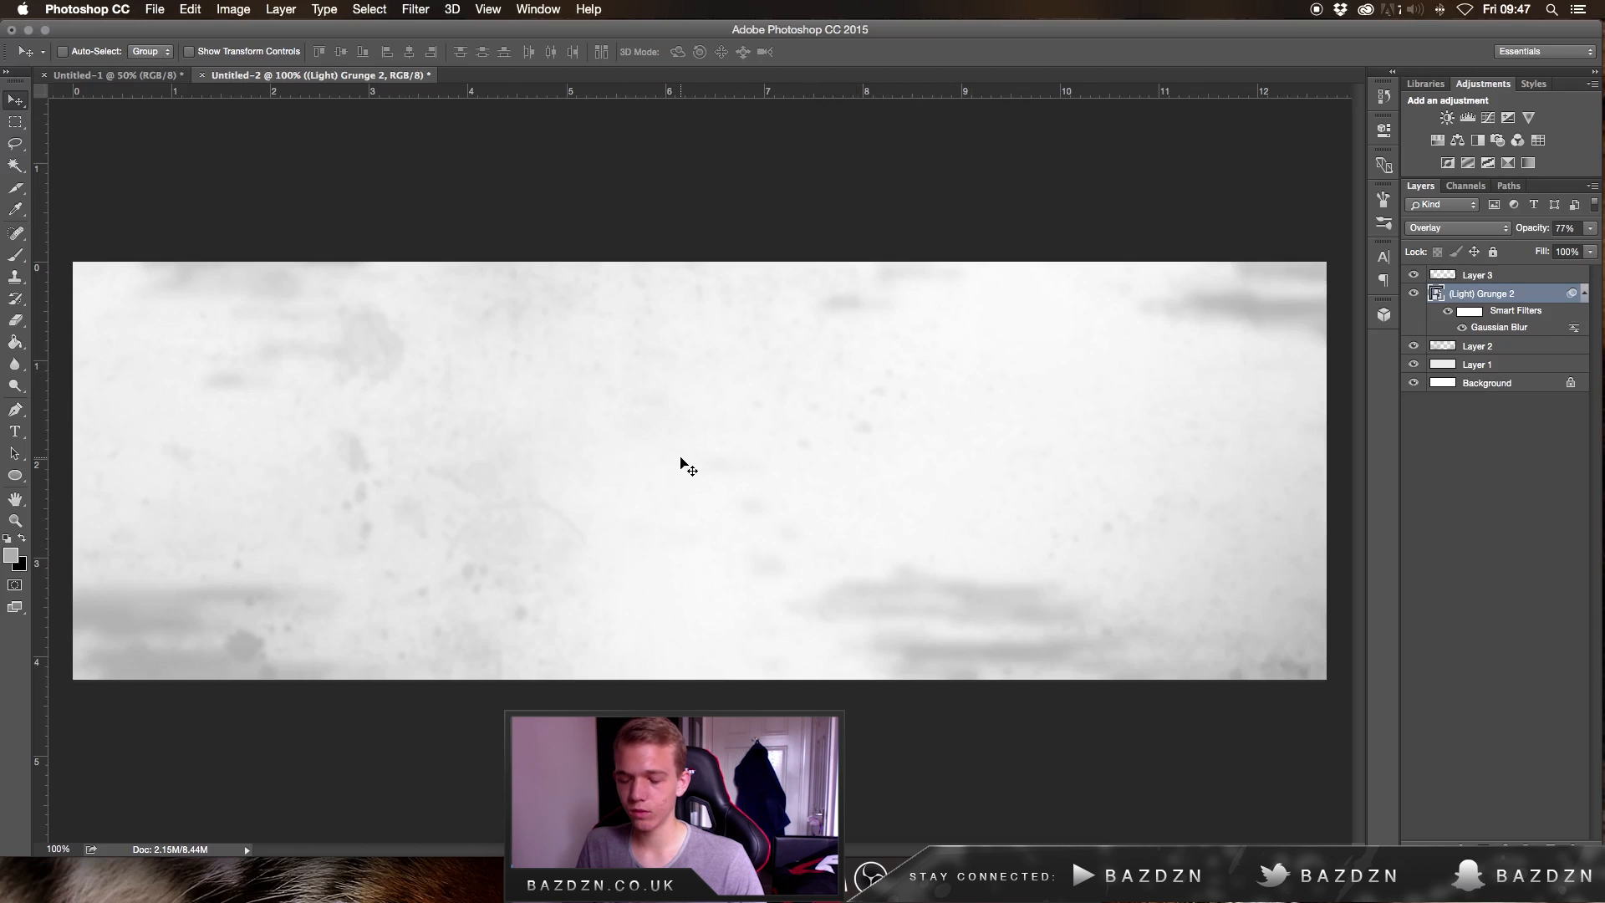
# Add the text "TEXT" in the heavy italic Uni Sans font near the canvas centre and enlarge it
pyautogui.press('t')
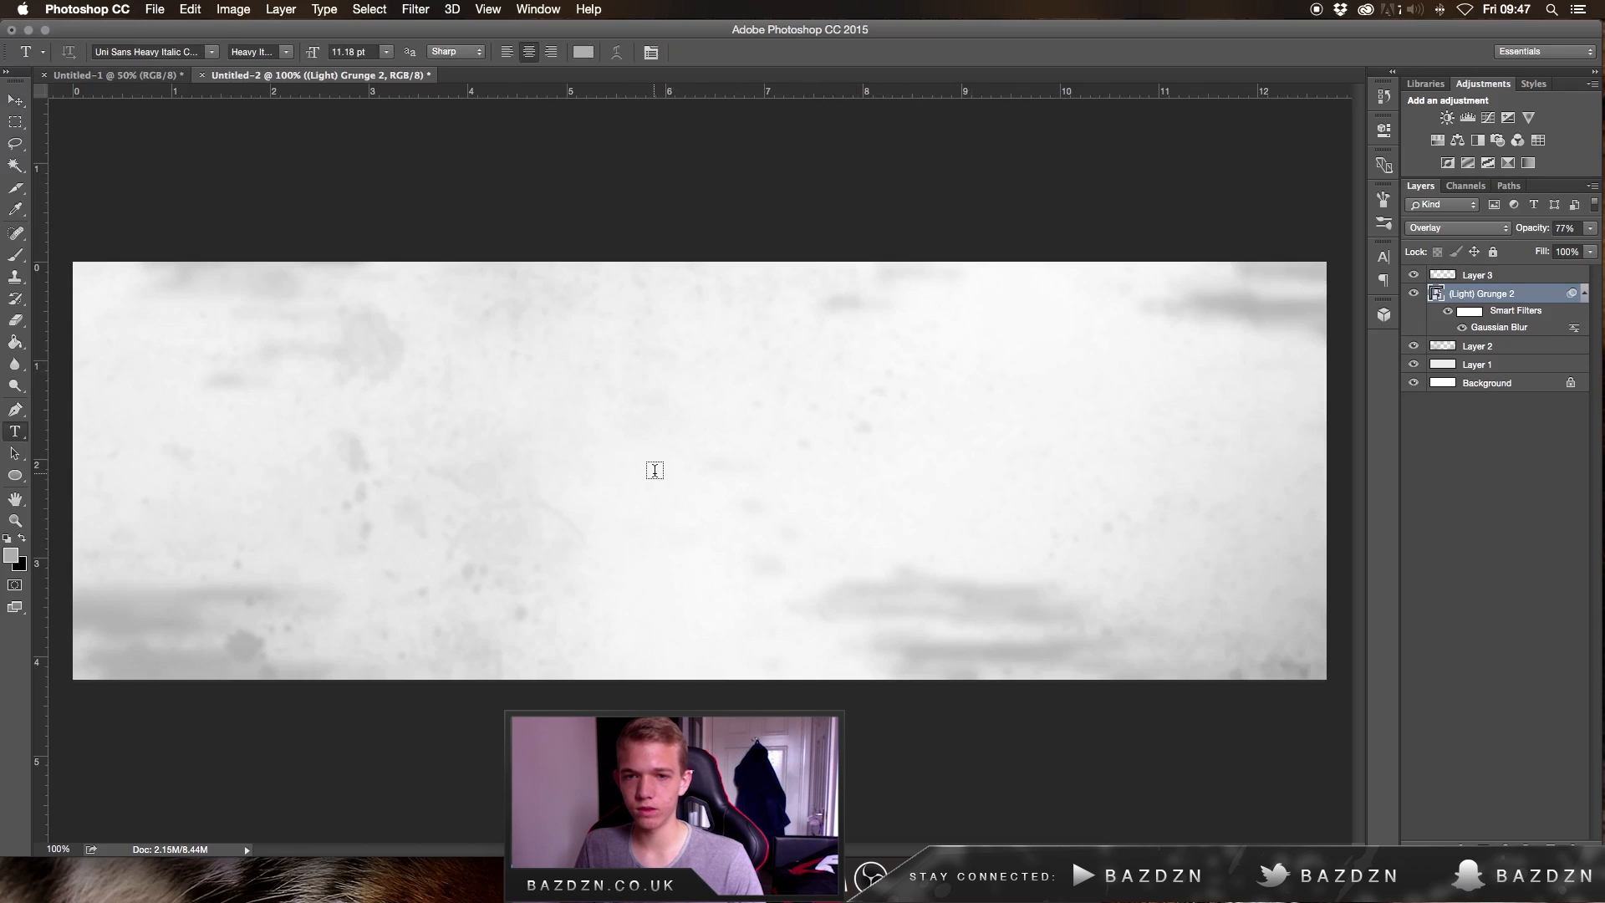
pyautogui.click(610, 470)
pyautogui.write('TEXT')
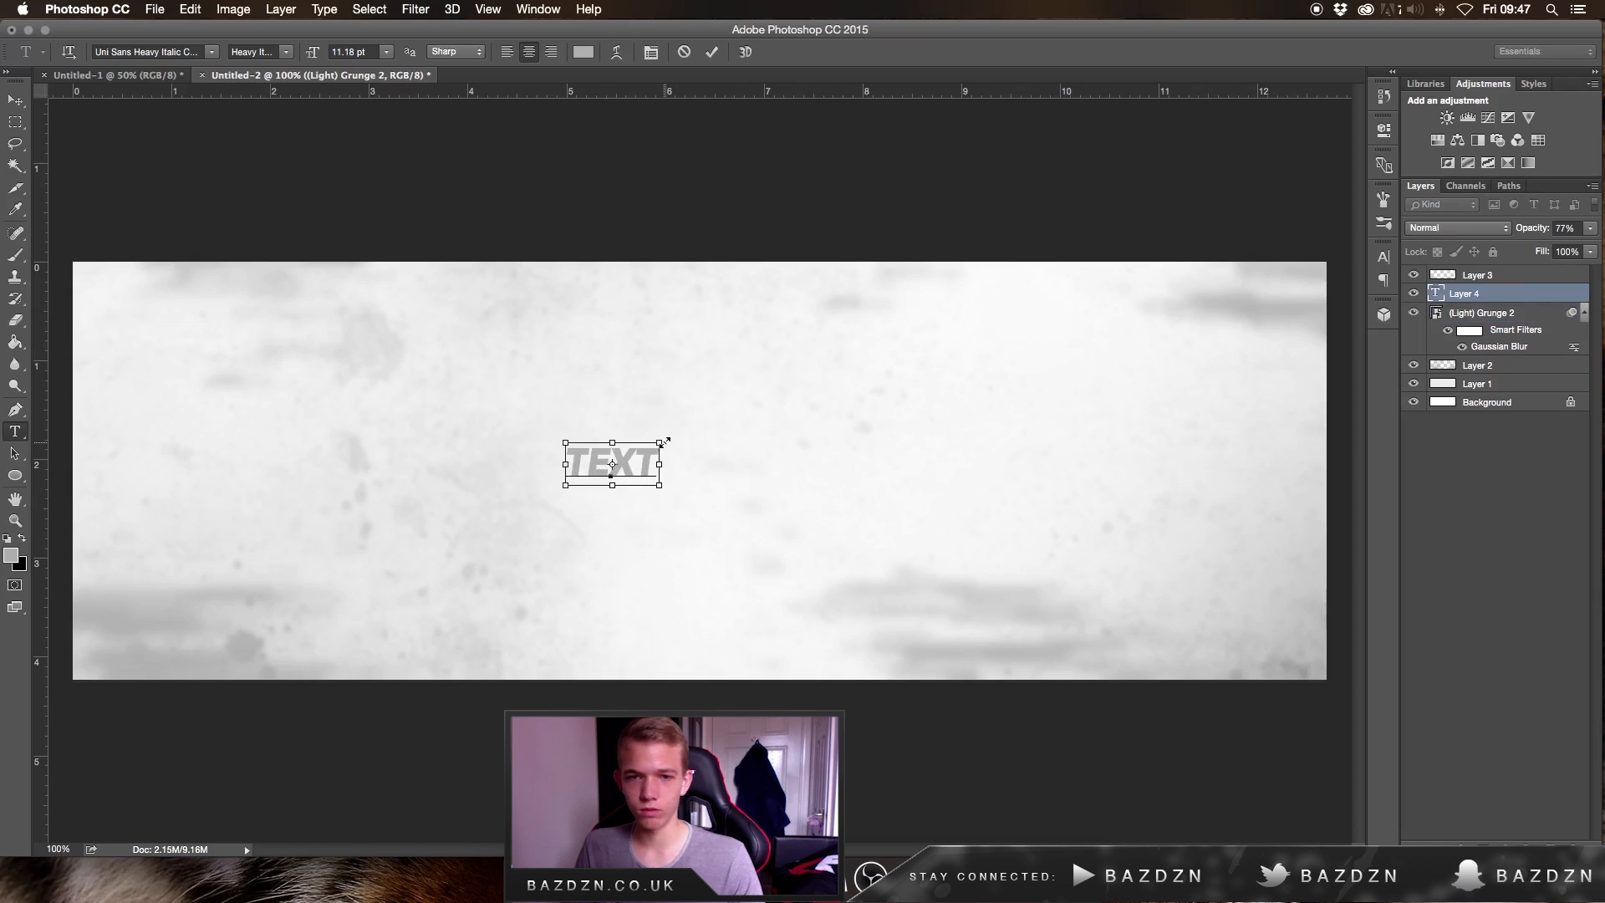
pyautogui.moveTo(660, 438); pyautogui.dragTo(823, 442)
pyautogui.press('super+Return')
pyautogui.press('v')
# Convert the locked background into a regular layer and place vertical and horizontal guides through the canvas centre
pyautogui.doubleClick(1524, 412)
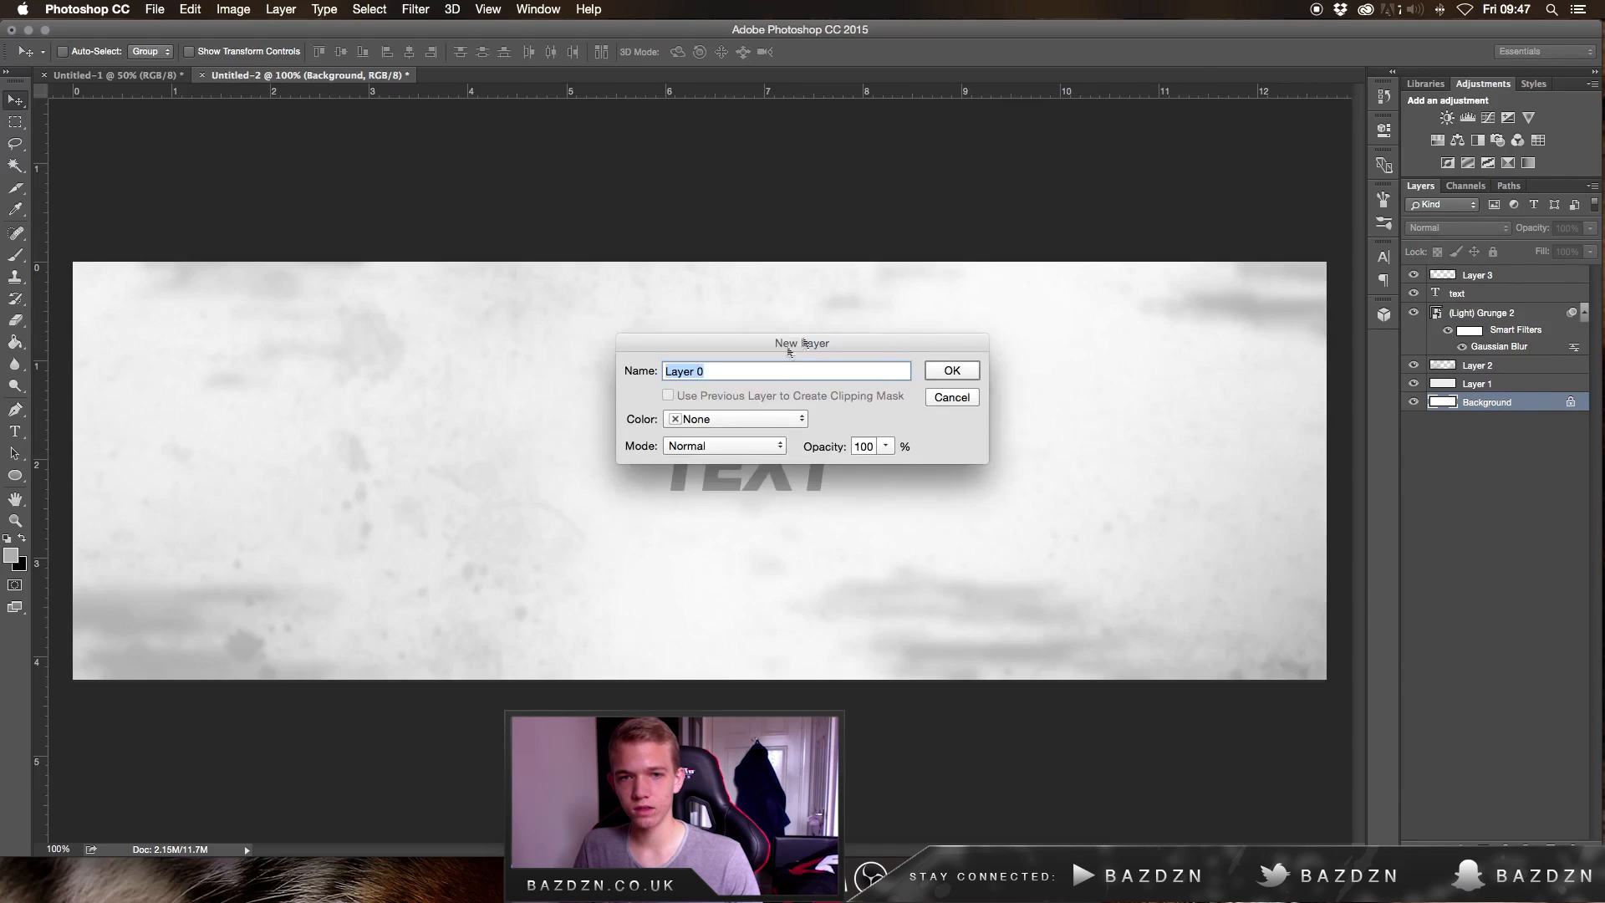
pyautogui.click(952, 371)
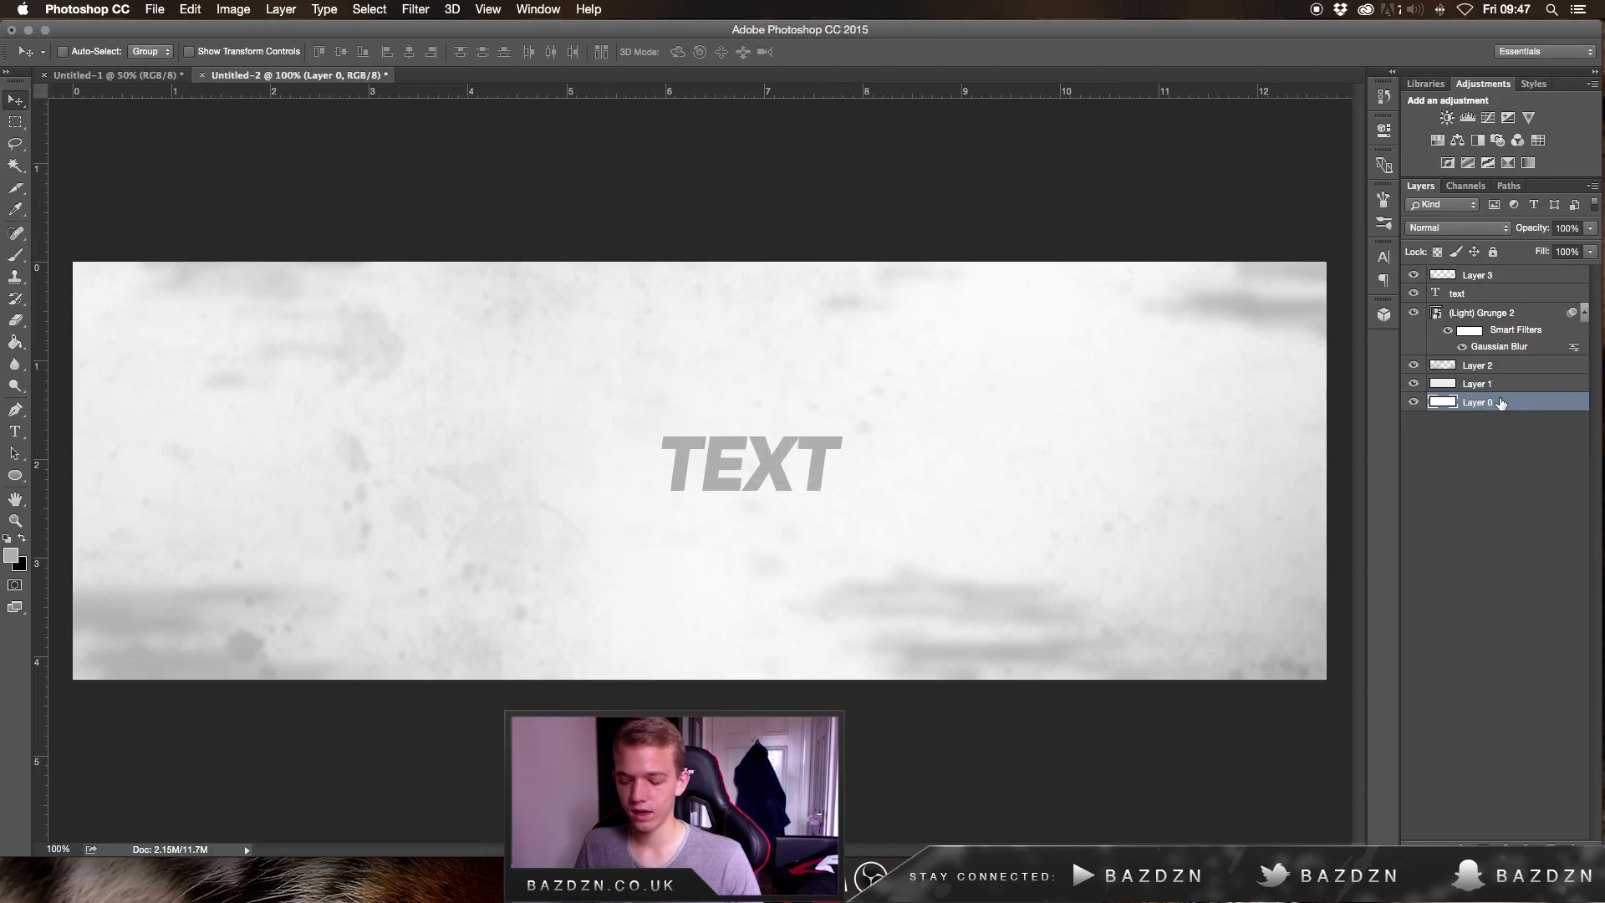
pyautogui.press('super+t')
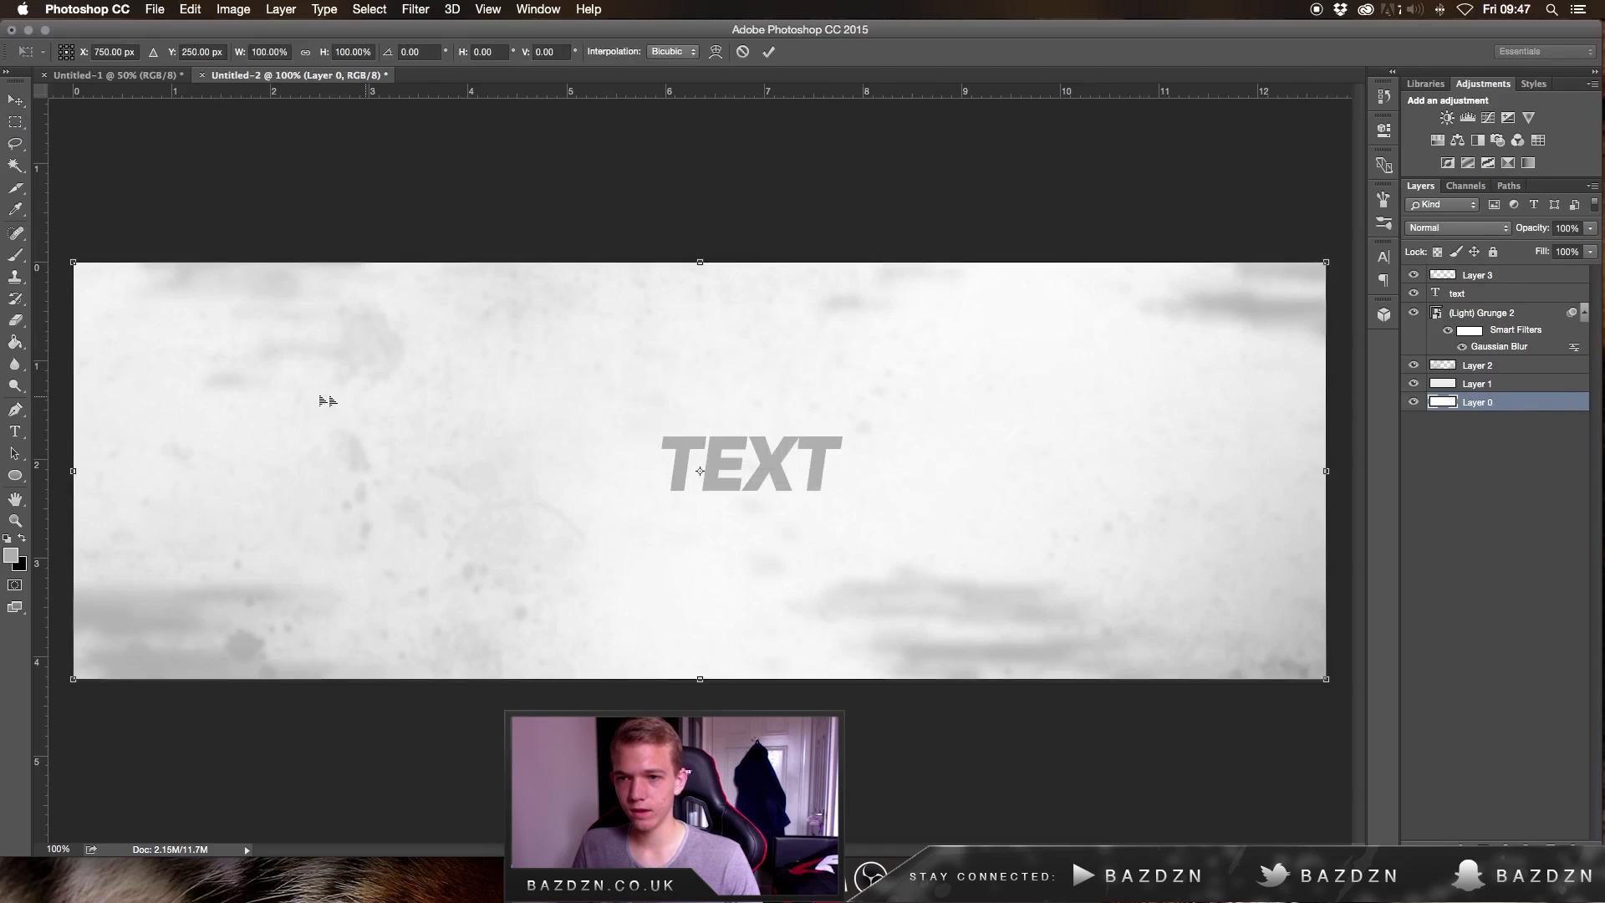
pyautogui.moveTo(42, 393); pyautogui.dragTo(700, 439)
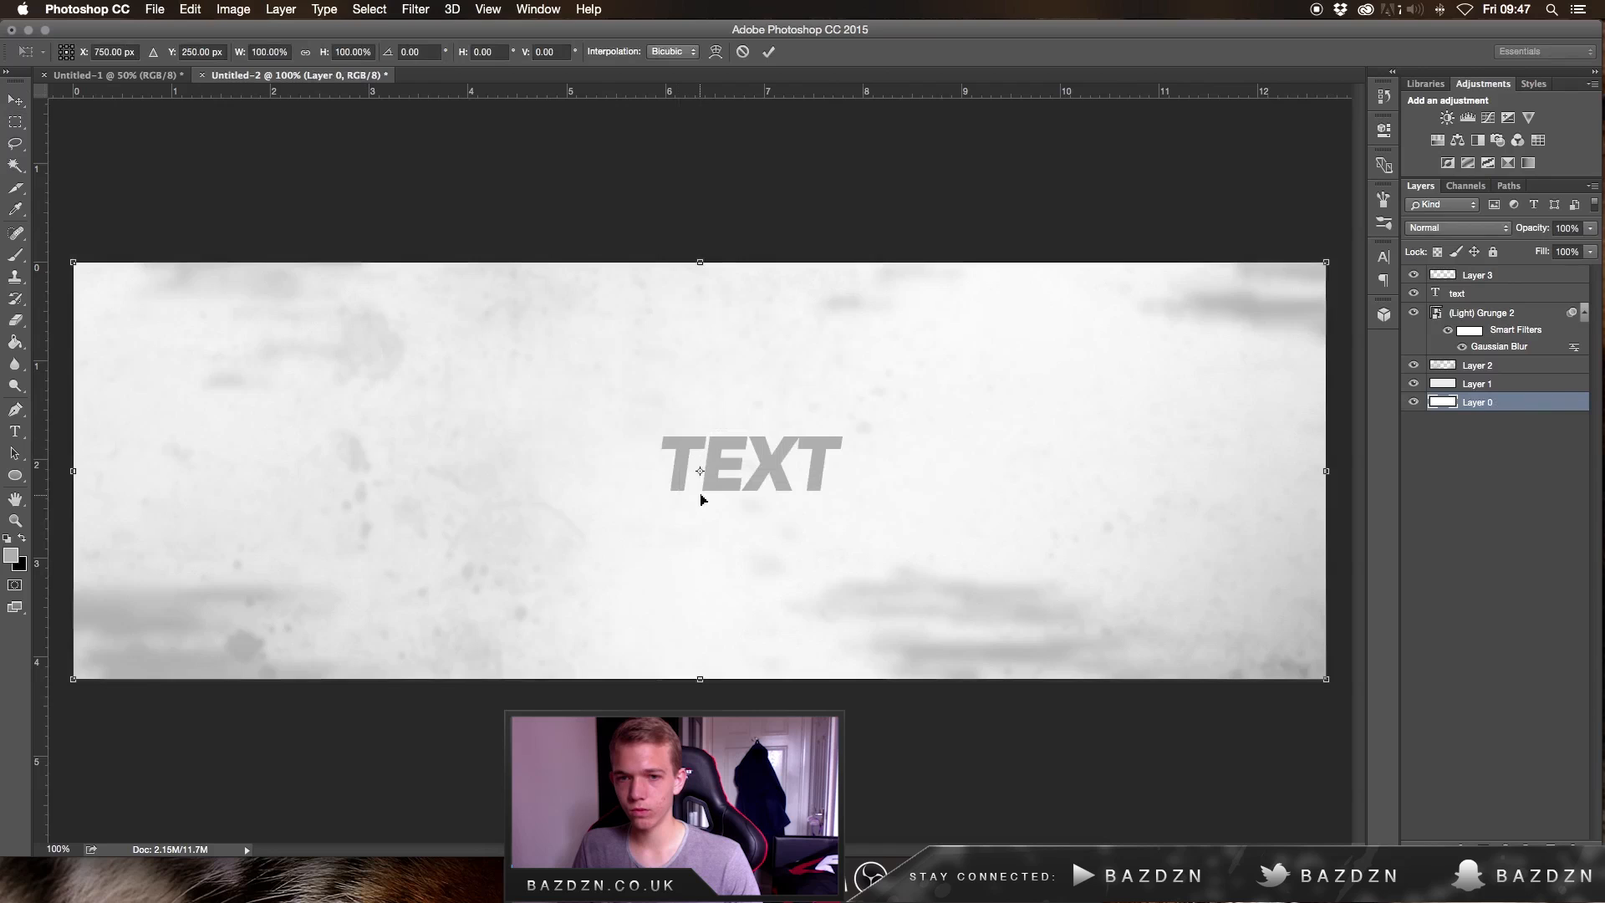
pyautogui.press('super+semicolon')
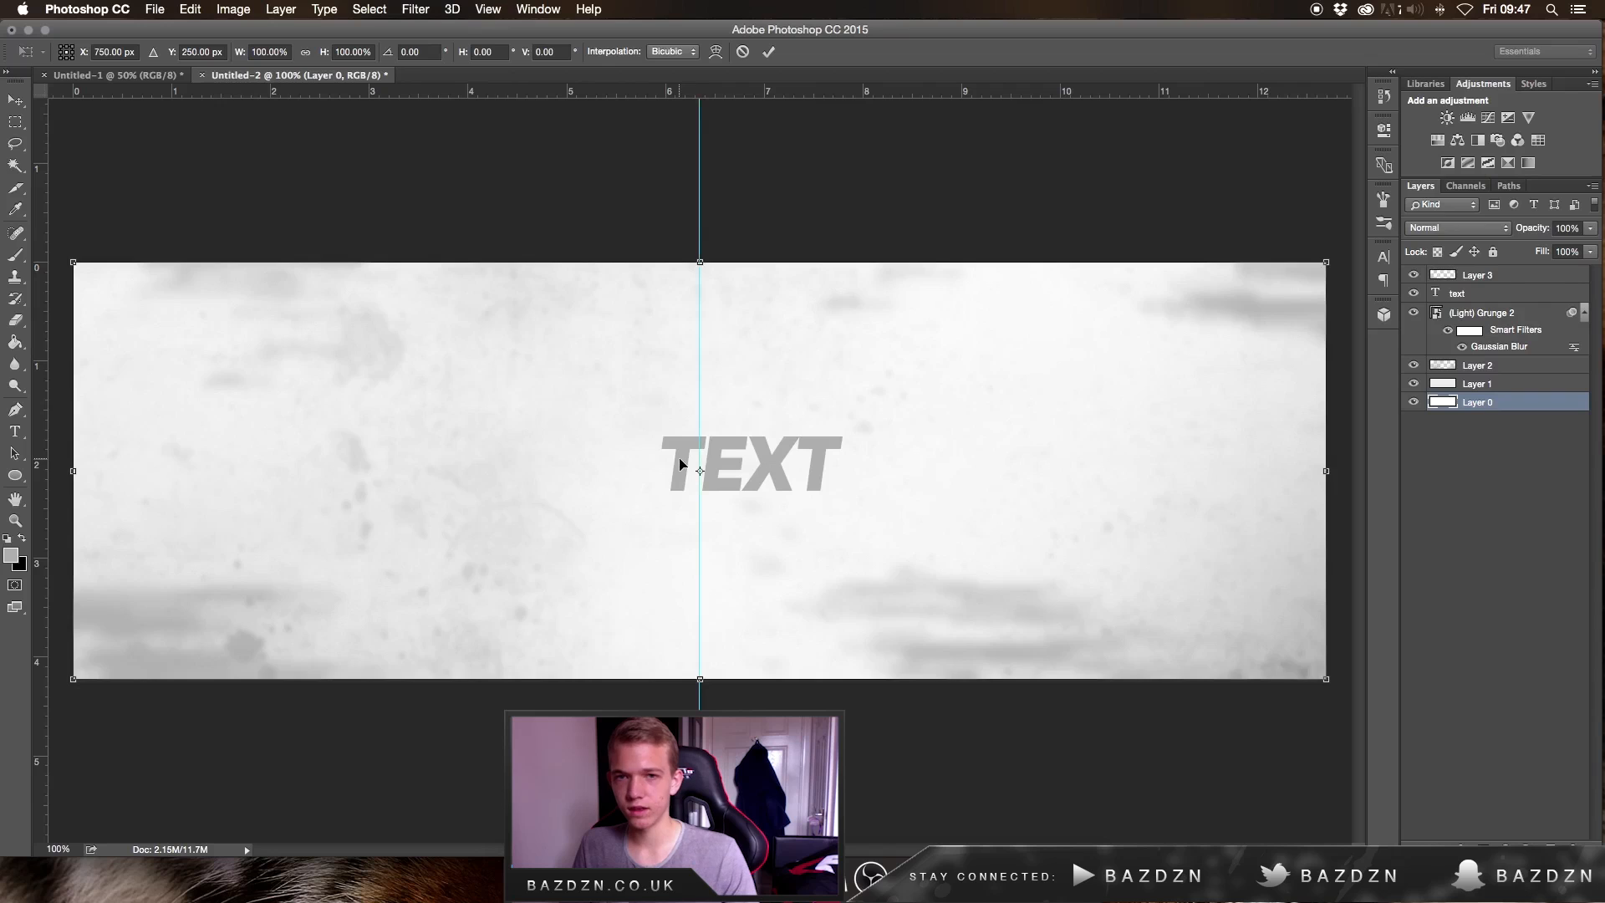
pyautogui.moveTo(605, 98); pyautogui.dragTo(743, 449)
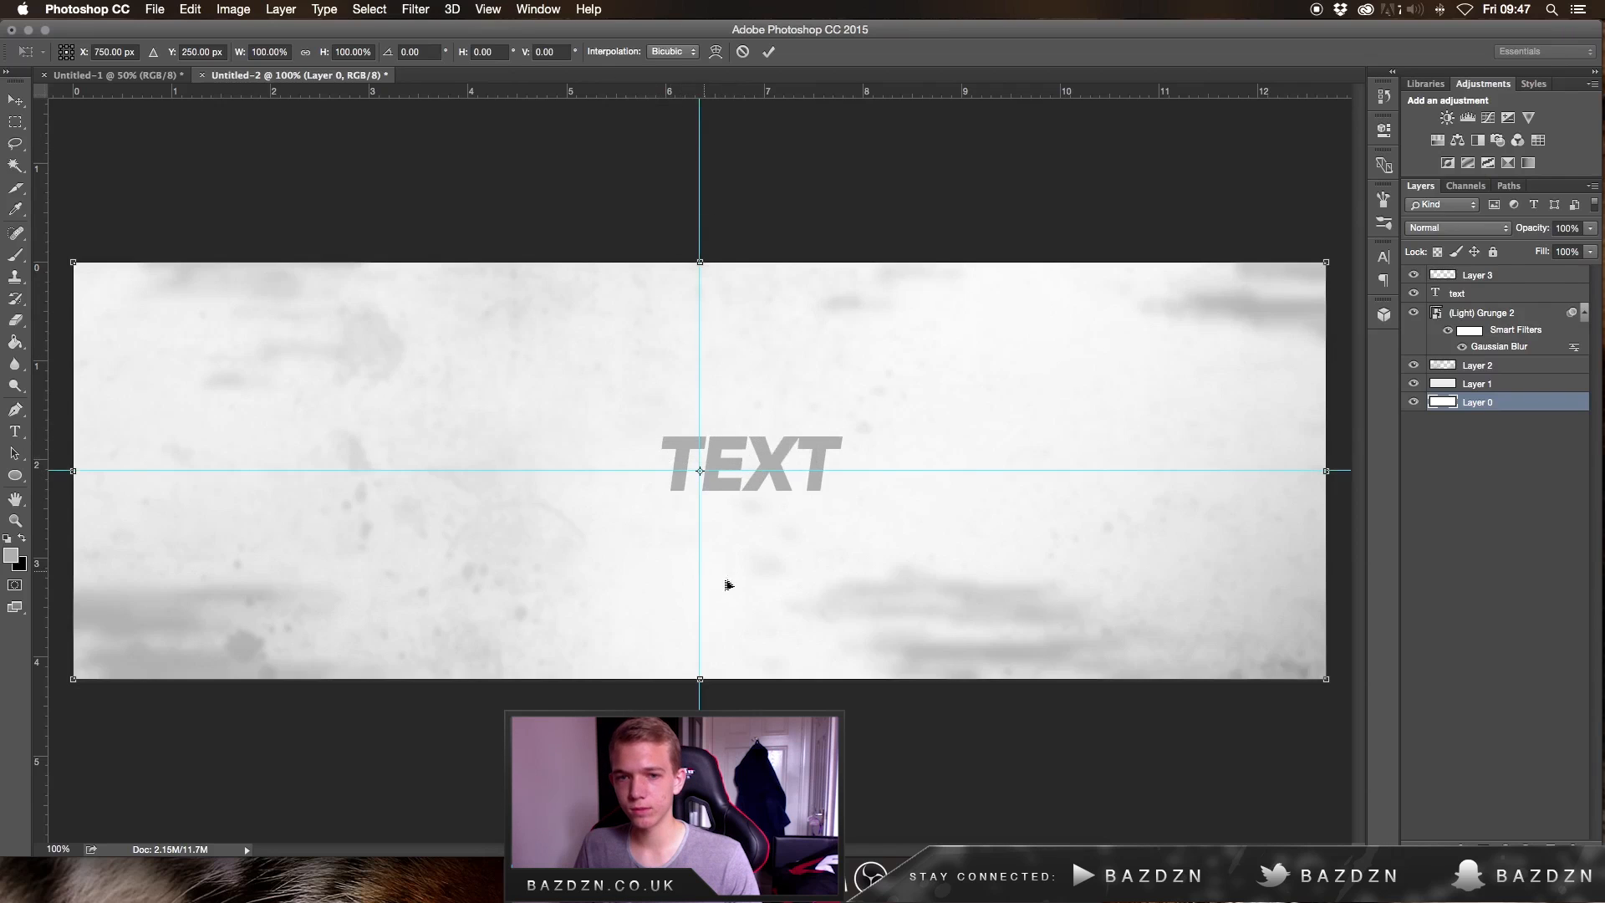
pyautogui.press('Return')
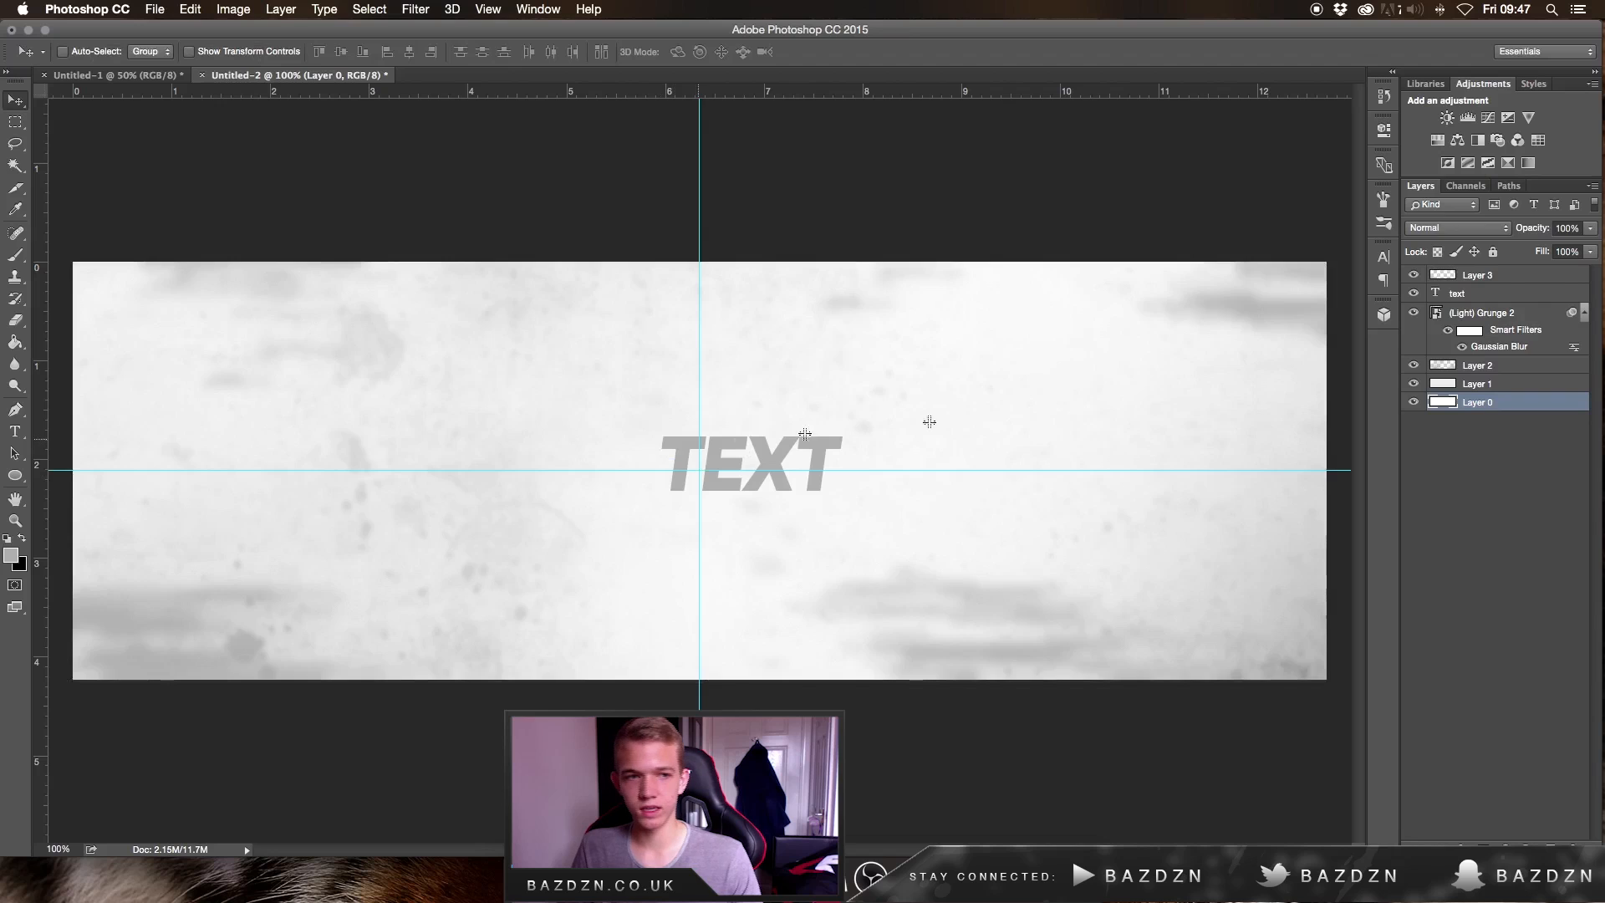
# Enlarge the "TEXT" layer to about 132% and centre it where the two guides cross
pyautogui.click(1467, 301)
pyautogui.moveTo(787, 440); pyautogui.dragTo(819, 418)
pyautogui.press('super+t')
pyautogui.moveTo(737, 483); pyautogui.dragTo(738, 478)
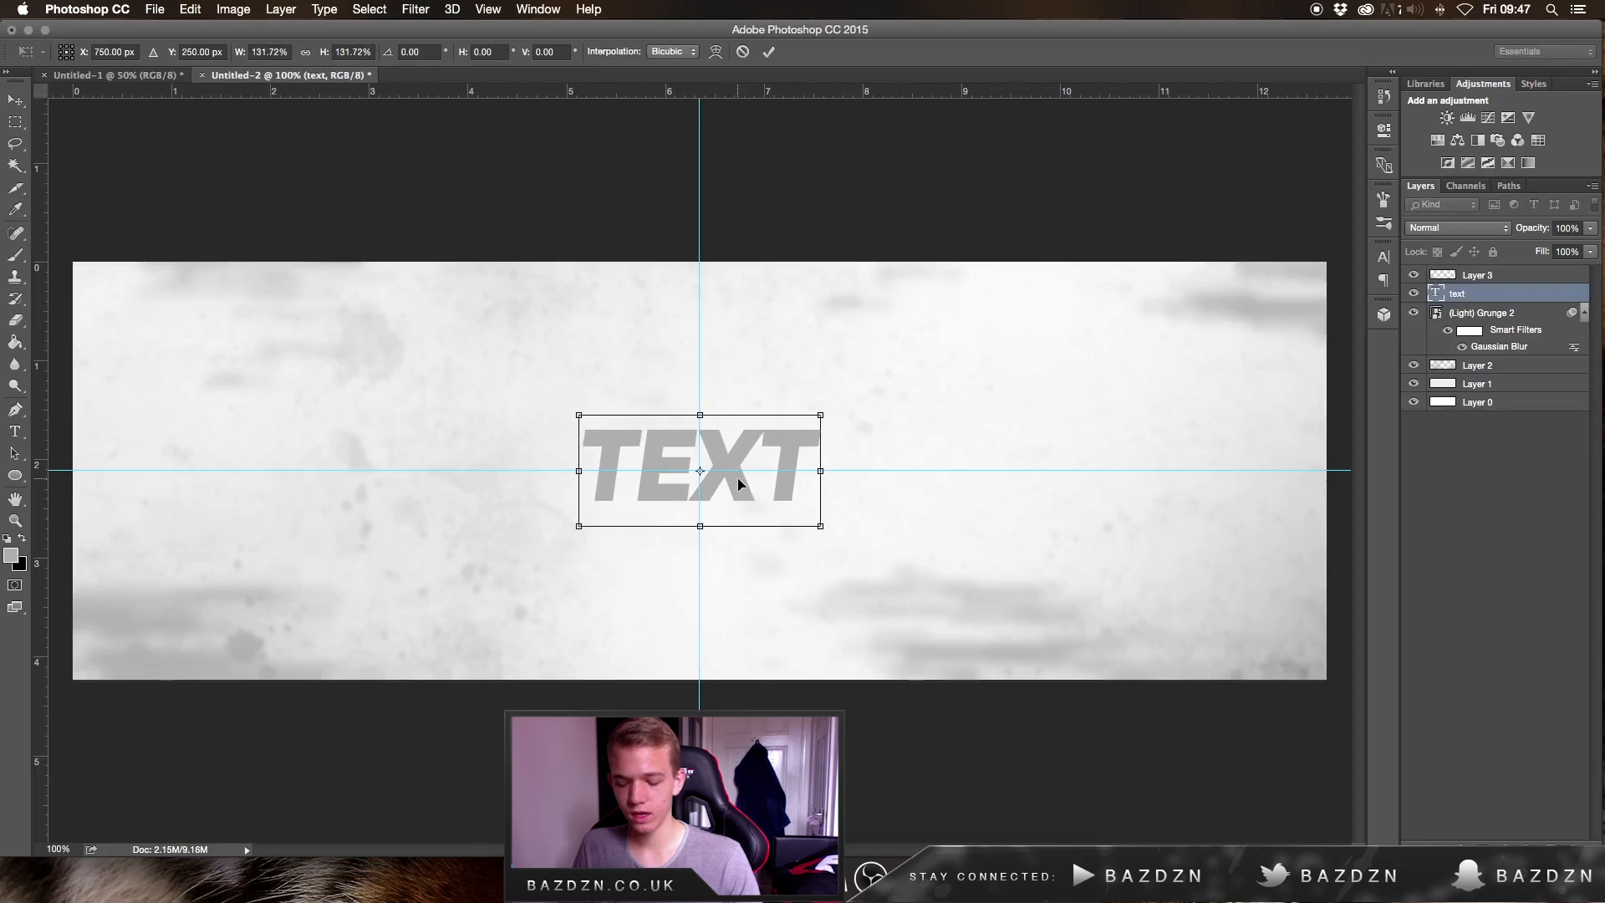
pyautogui.press('Return')
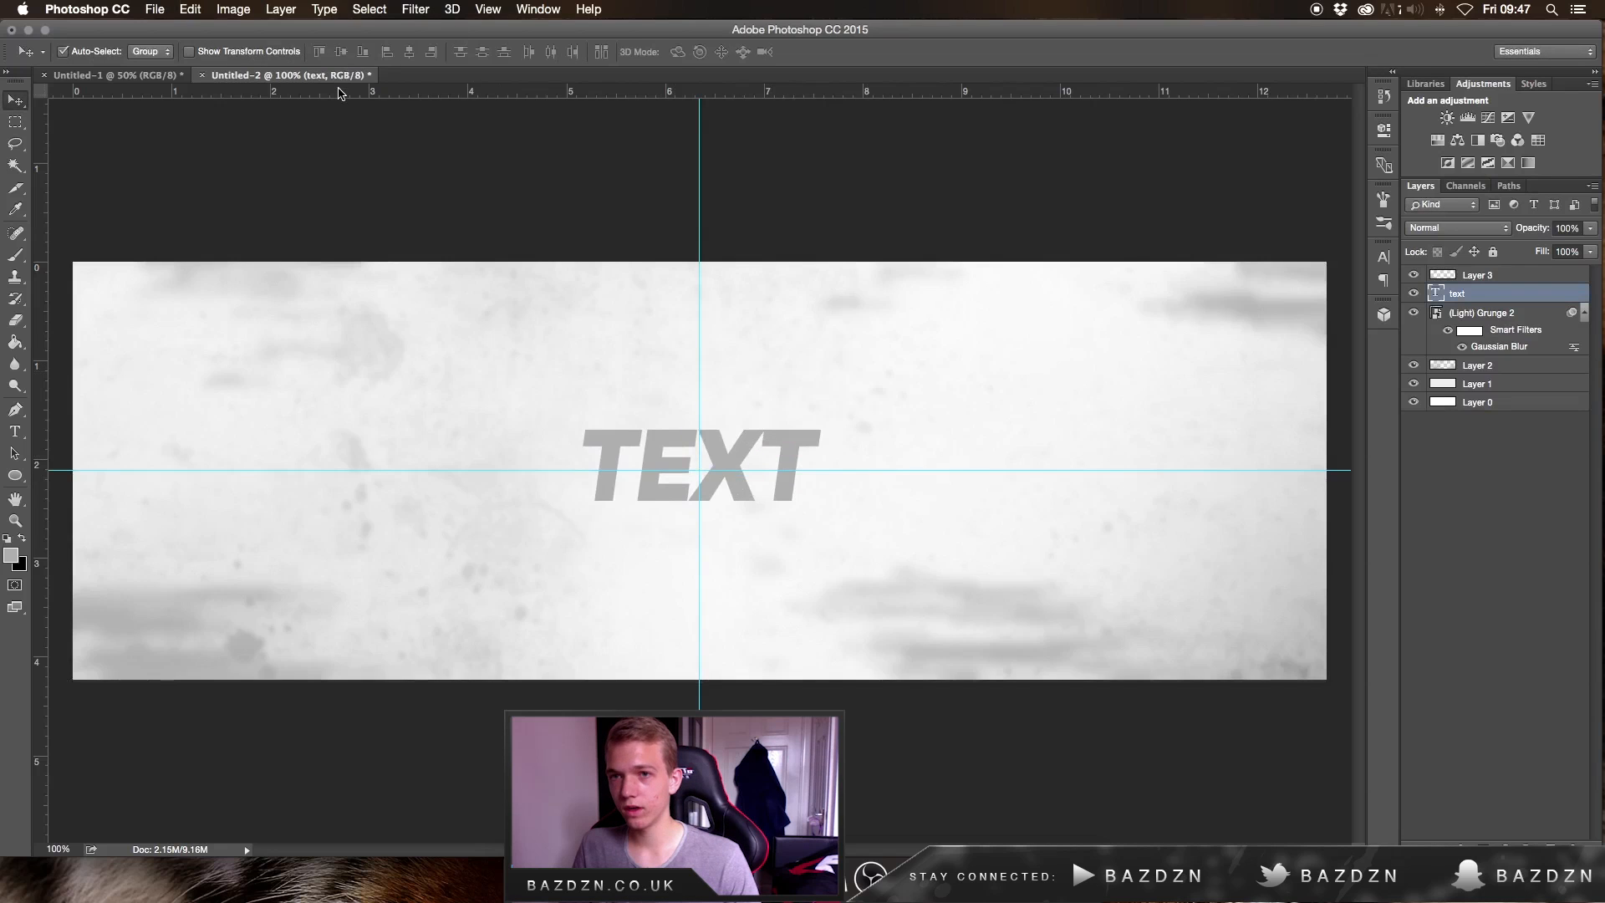
# Hide the centre guides while keeping the rulers shown
pyautogui.press('super+r')
pyautogui.press('super+r')
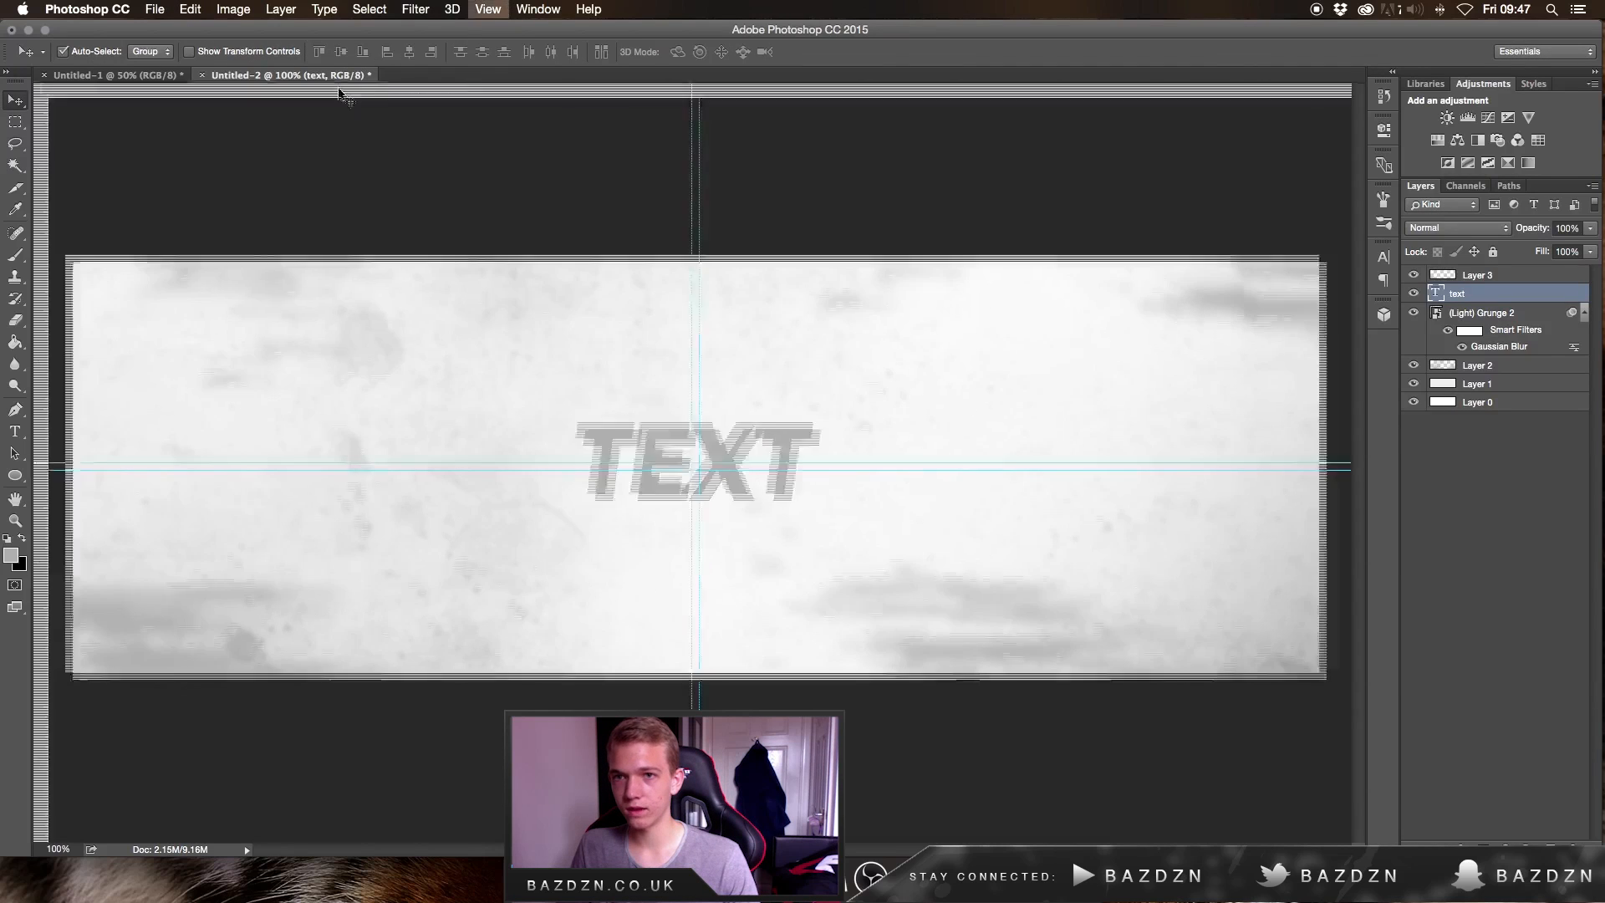
pyautogui.moveTo(273, 92); pyautogui.dragTo(336, 29)
pyautogui.press('super+semicolon')
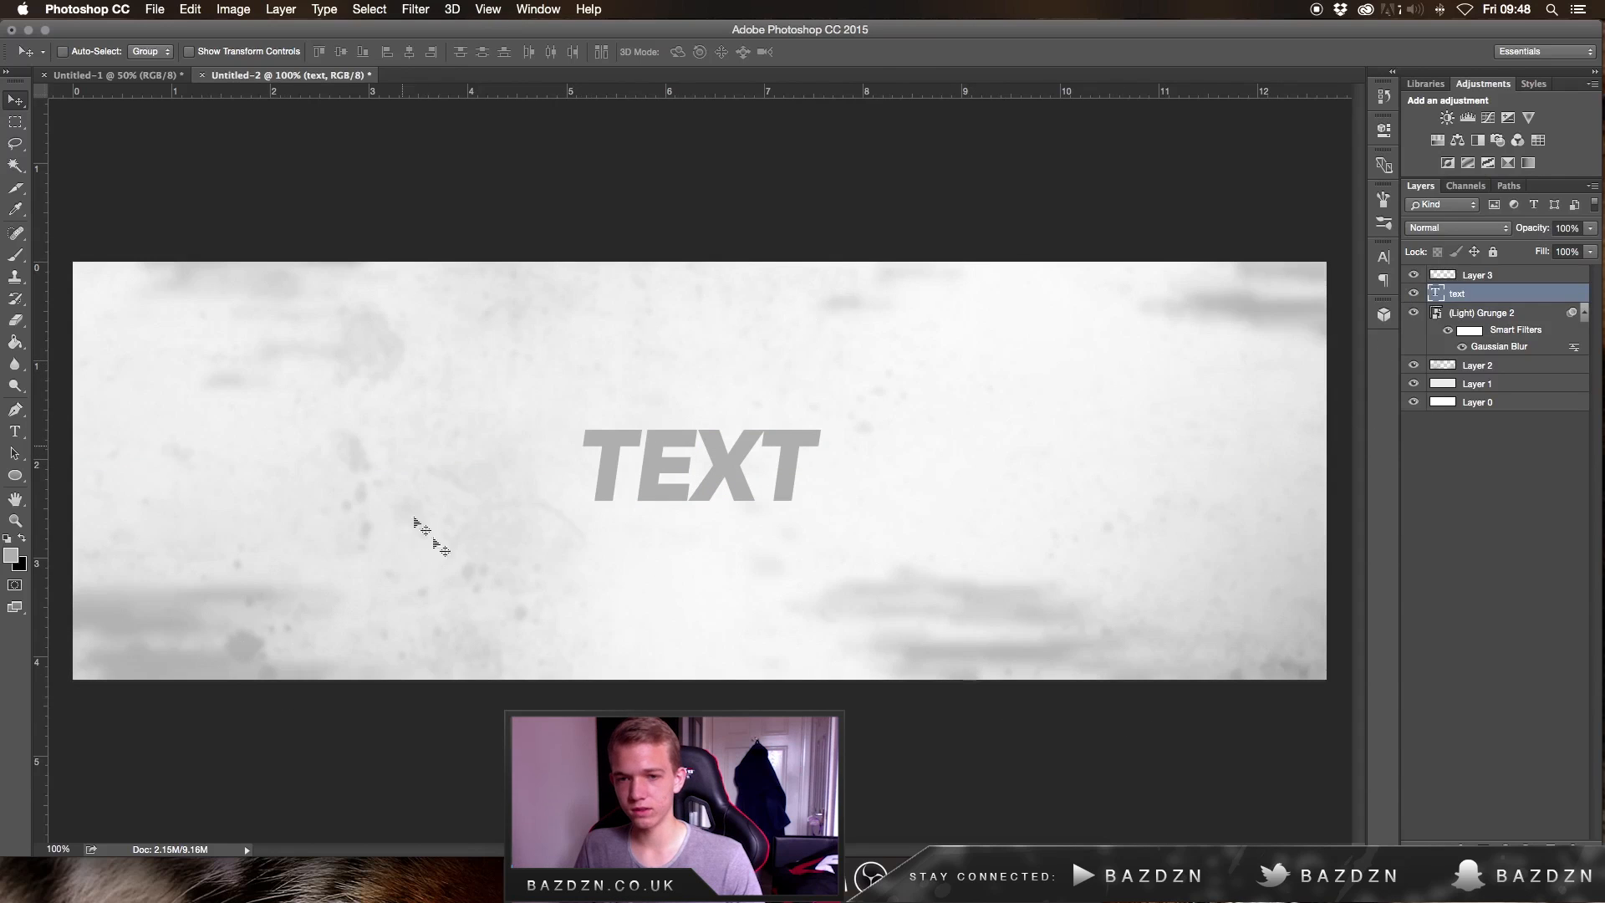
# Duplicate the "TEXT" layer and scale the copy down to about 5.53 pt, centred just beneath the main text
pyautogui.moveTo(820, 519); pyautogui.dragTo(823, 495)
pyautogui.press('super+t')
pyautogui.moveTo(819, 413); pyautogui.dragTo(721, 507)
pyautogui.press('Return')
# Replace the wording of the small text copy with "SUBTEXT"
pyautogui.press('t')
pyautogui.doubleClick(702, 515)
pyautogui.write('SUBTEXT')
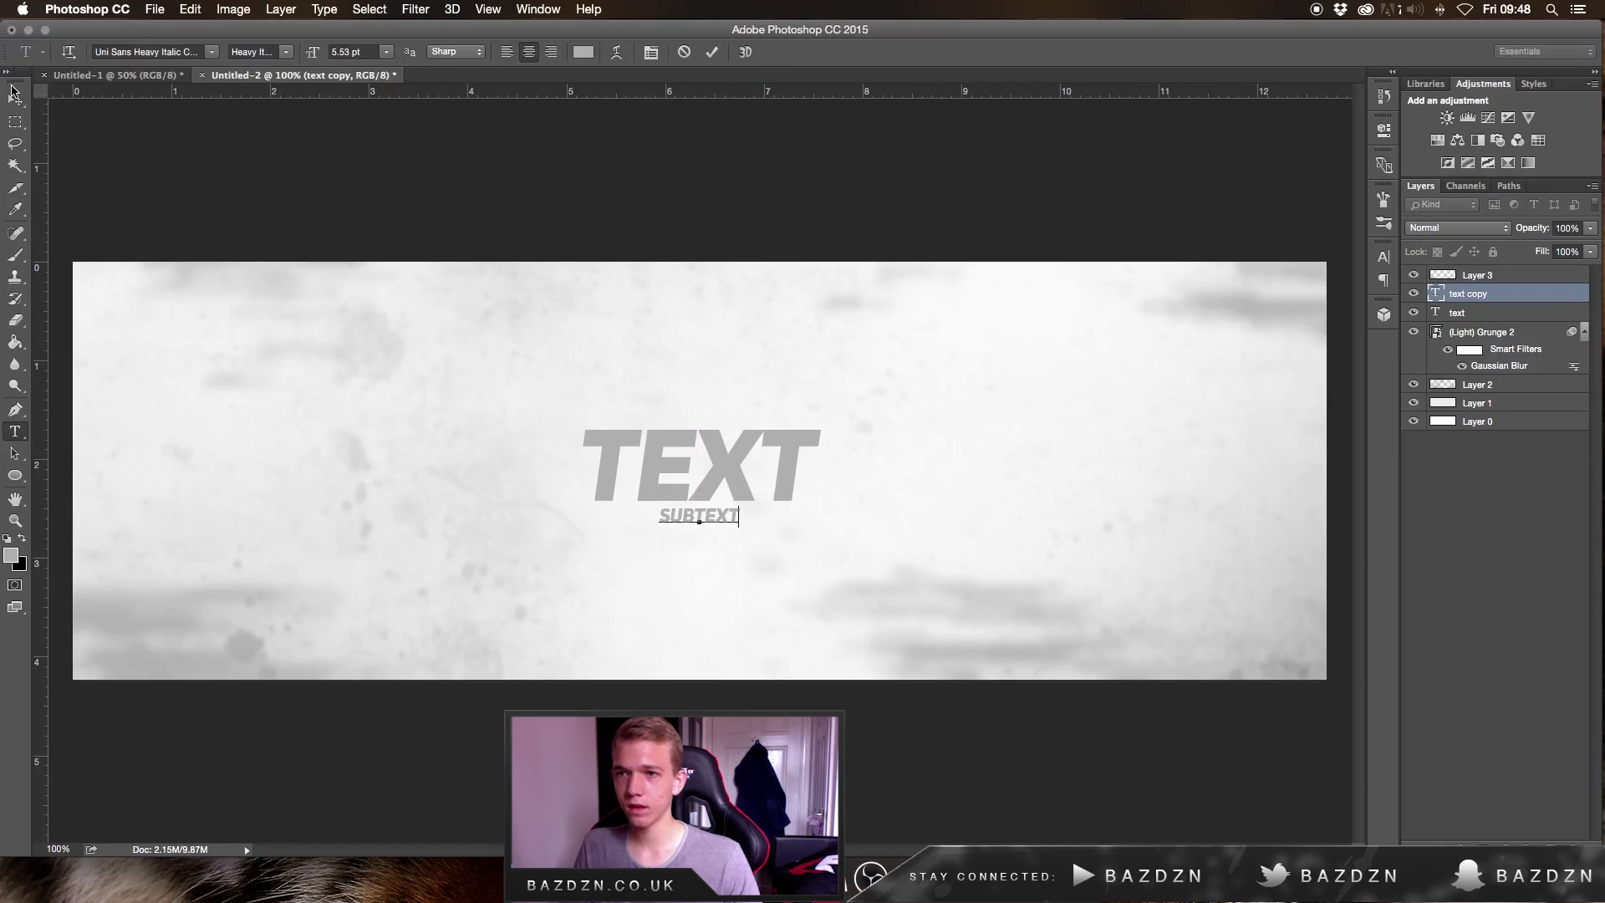
pyautogui.click(14, 94)
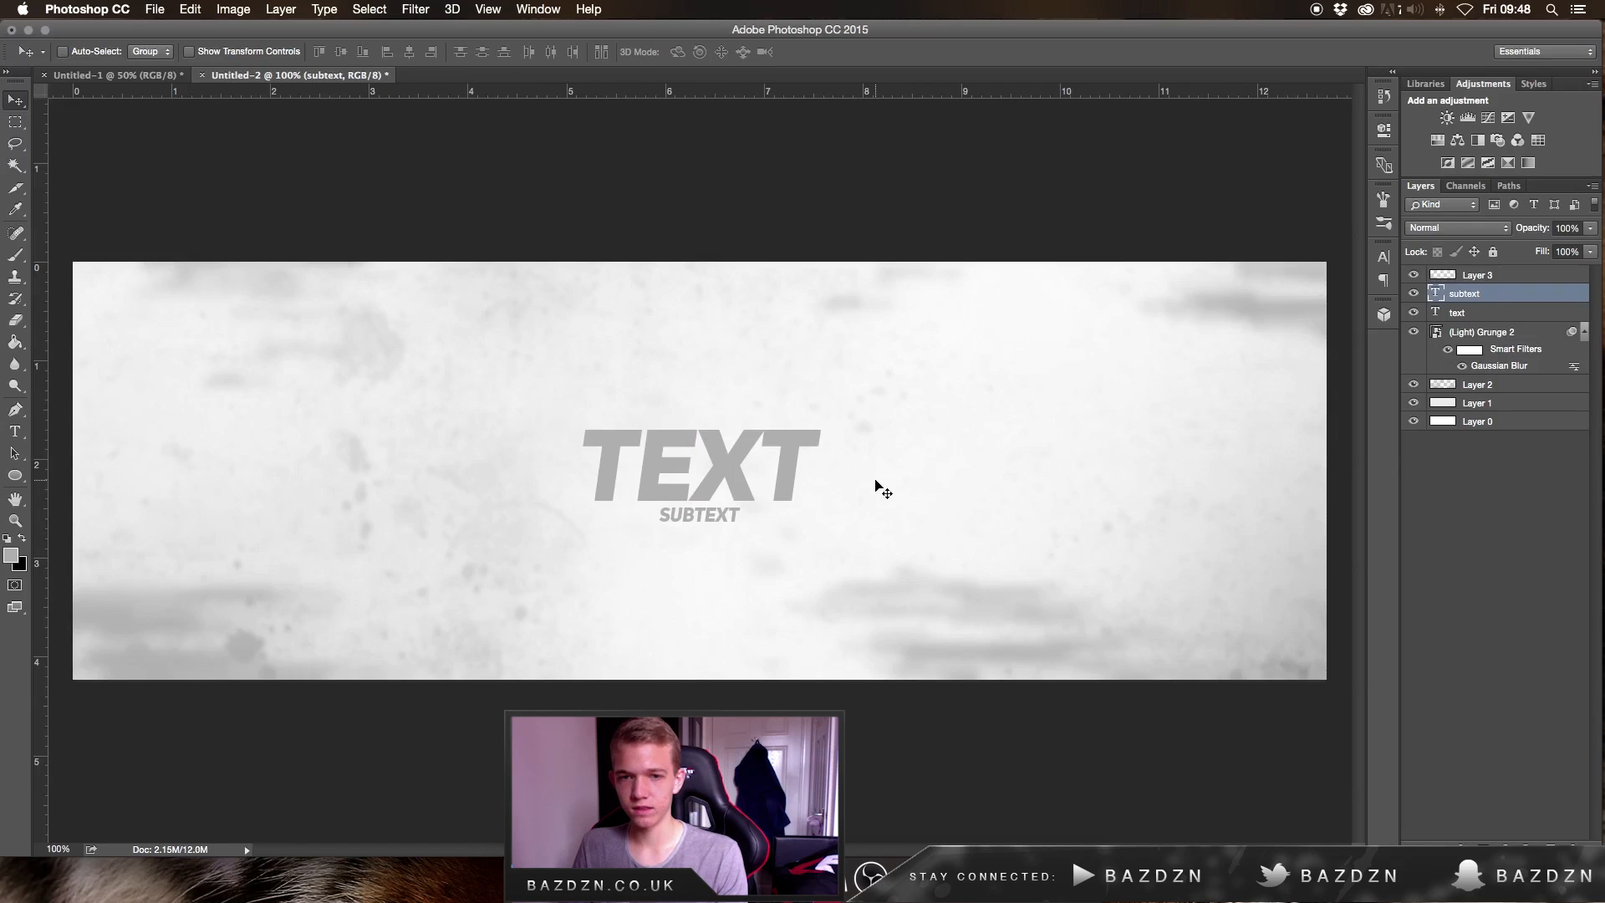
# Create a new layer above the subtext and set up a 3 px soft round brush with 45% hardness
pyautogui.press('super+plus')
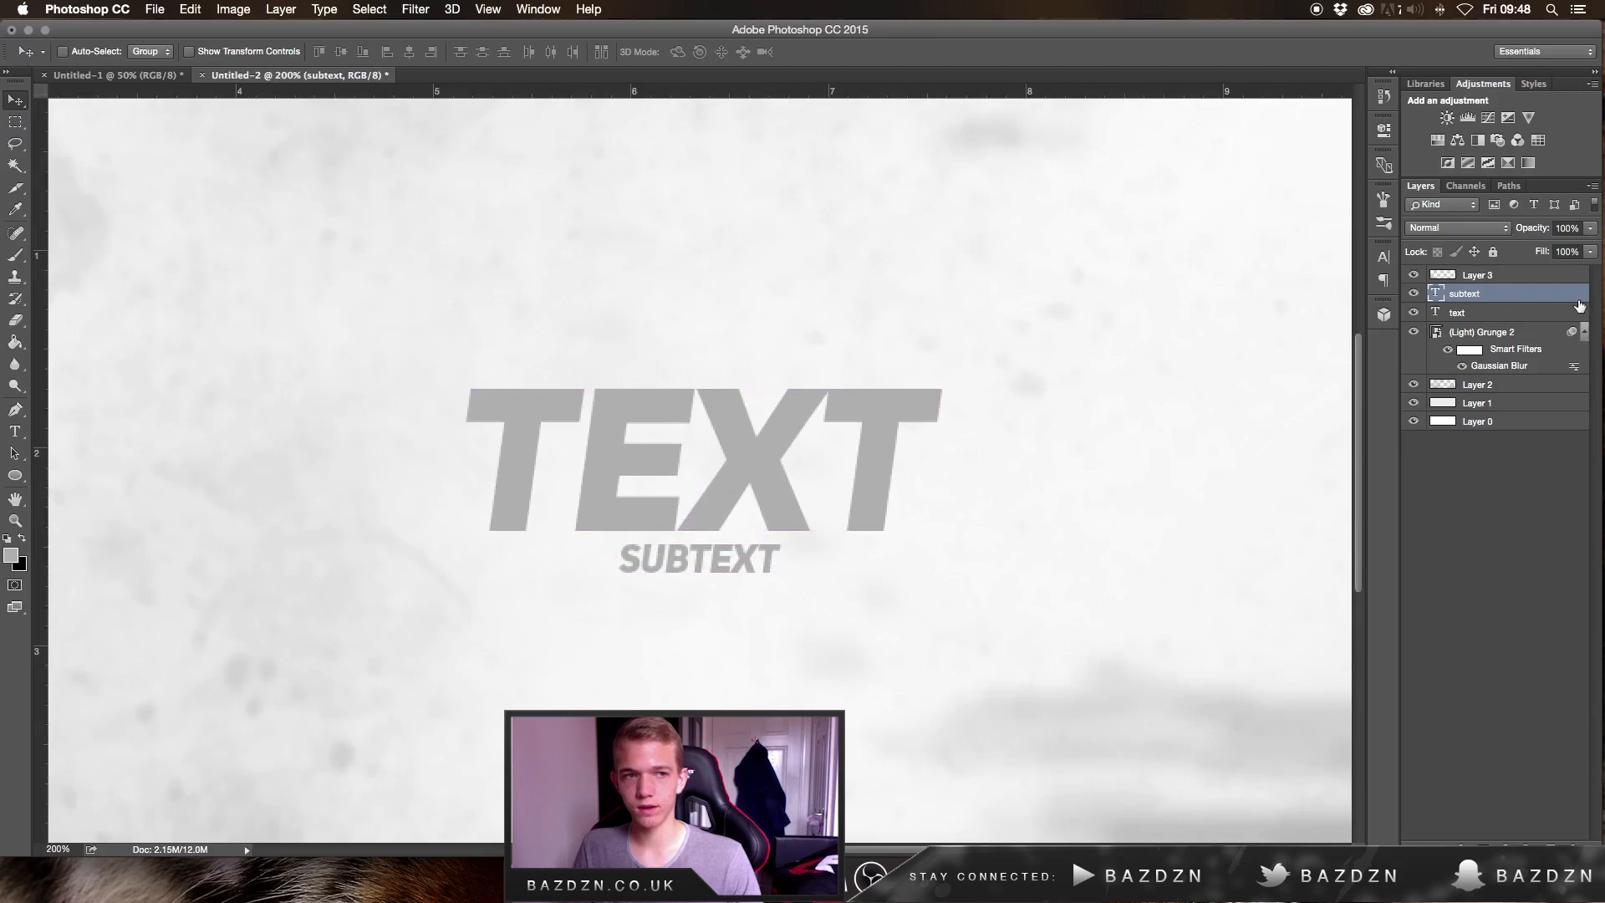
pyautogui.press('super+alt+shift+n')
pyautogui.press('b')
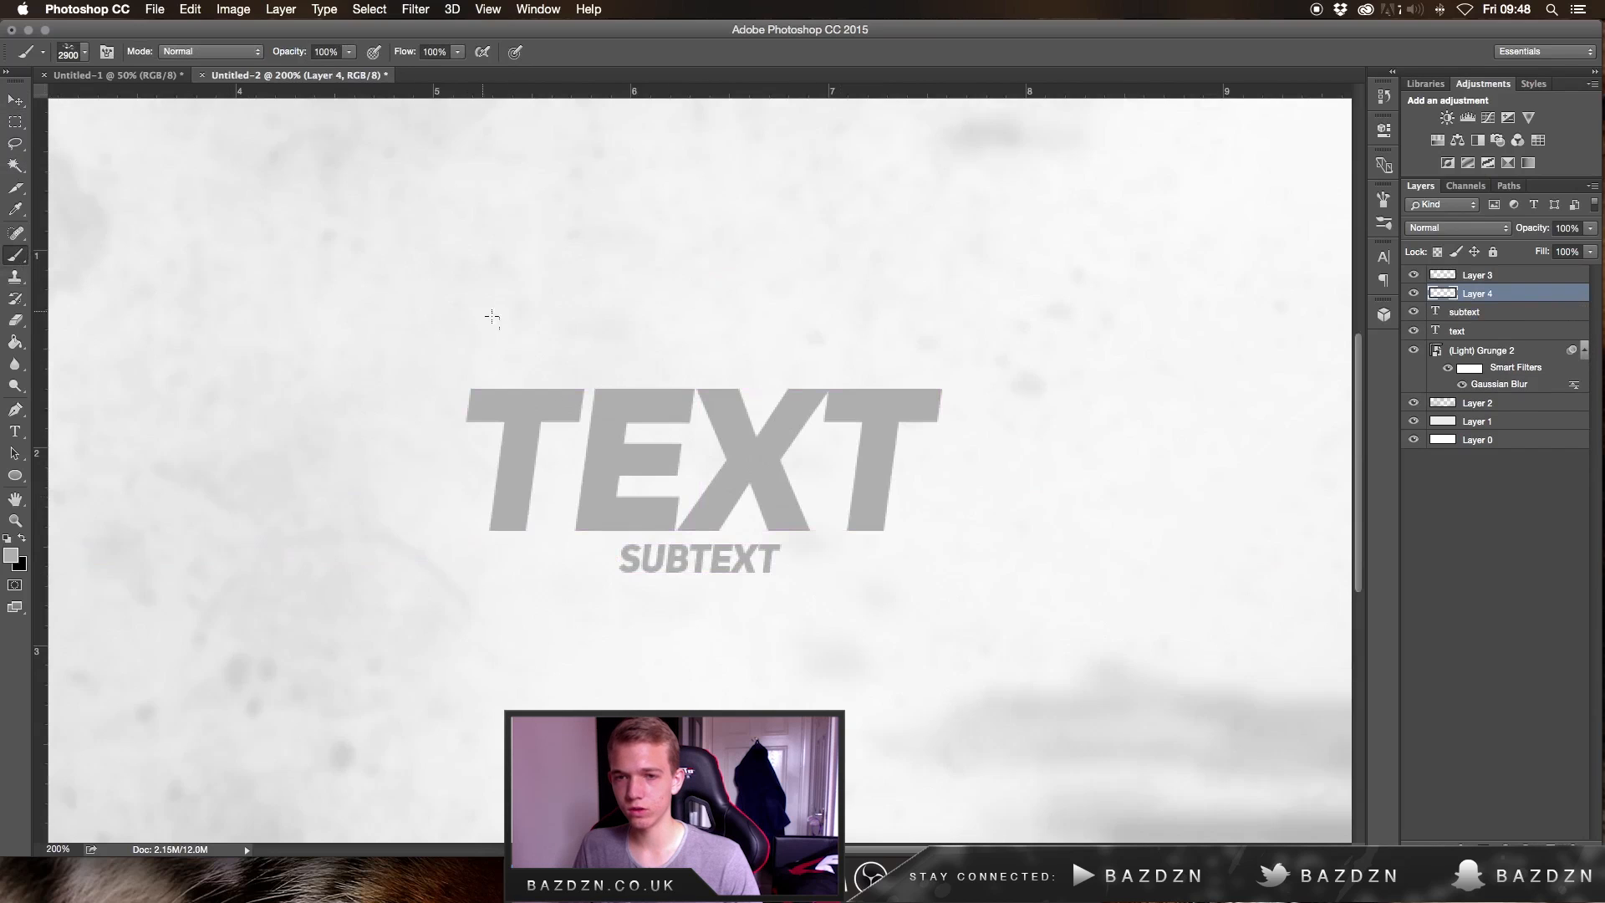
pyautogui.rightClick(758, 360)
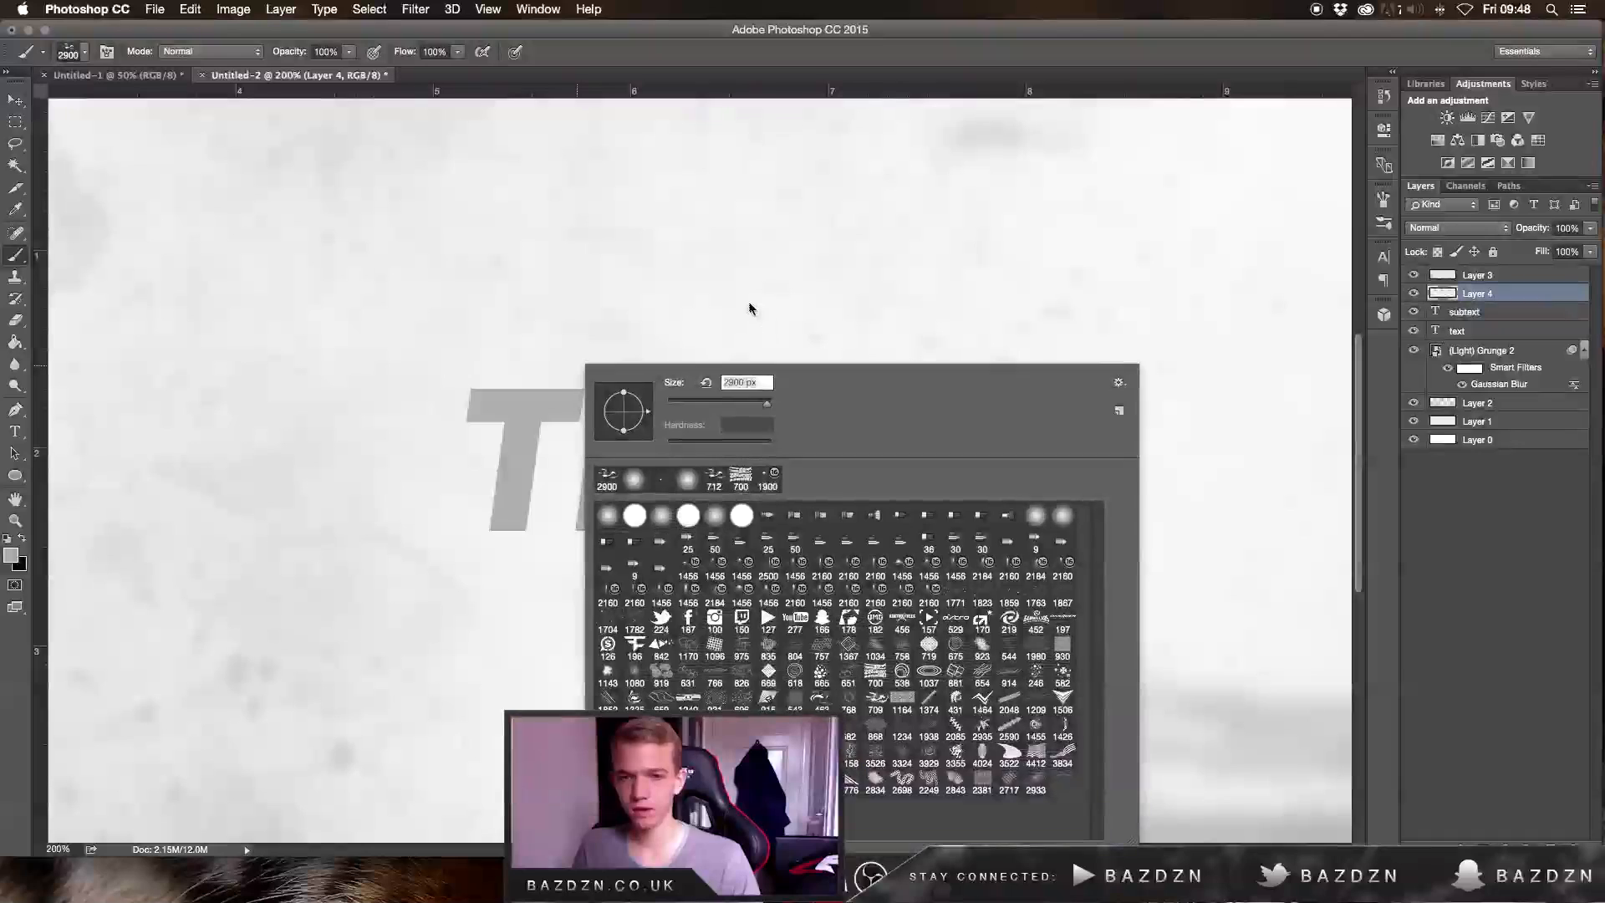
pyautogui.click(743, 382)
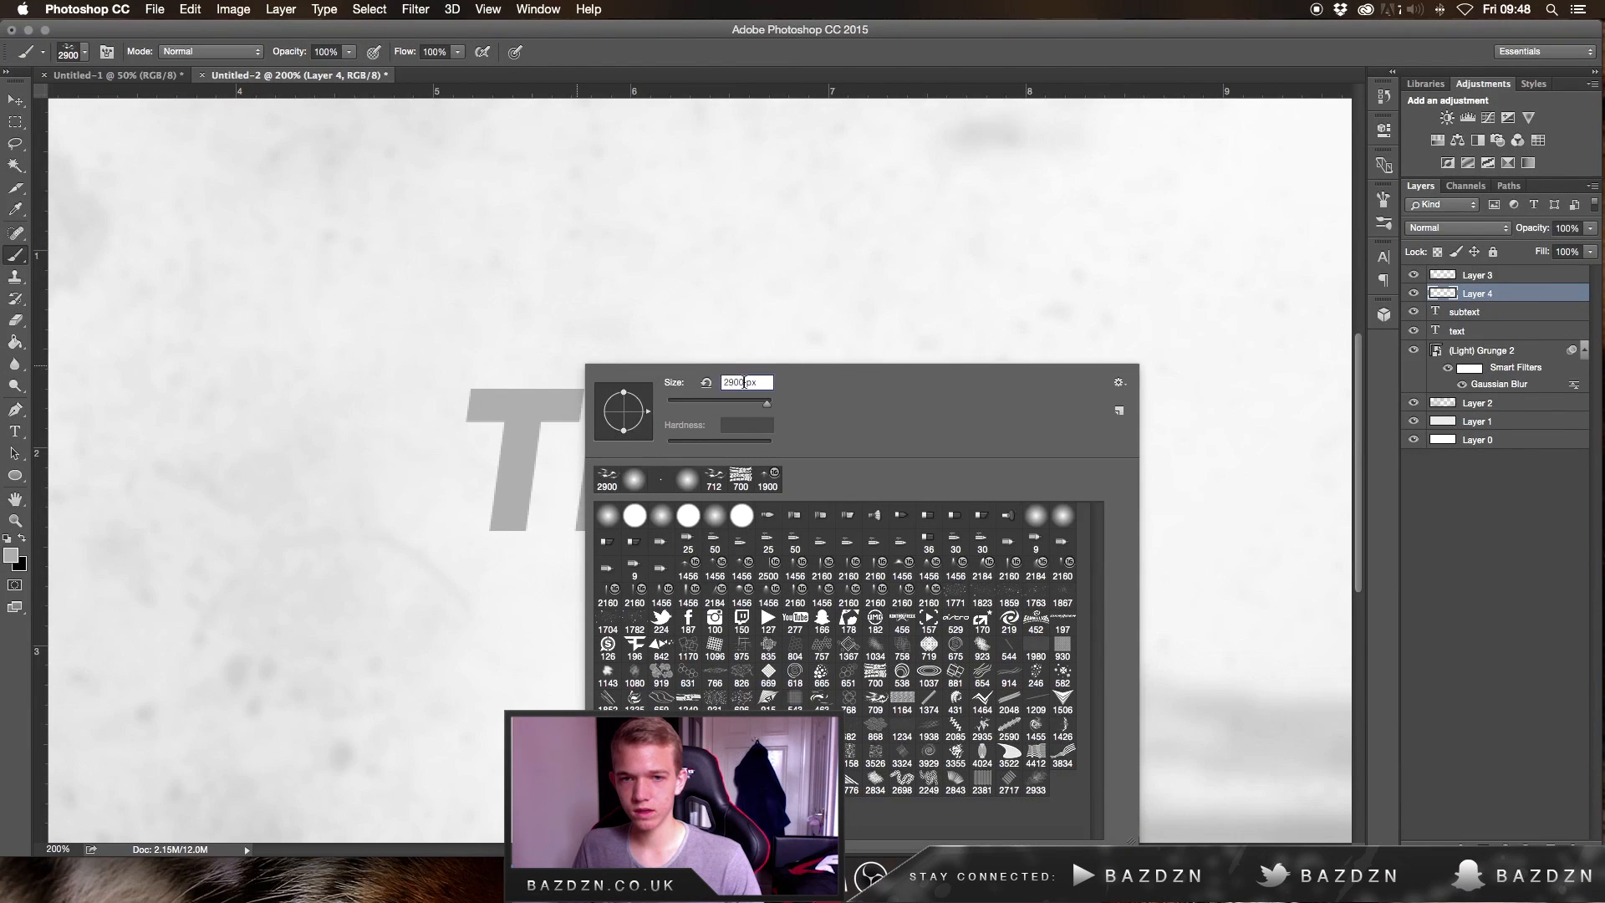
pyautogui.write('3')
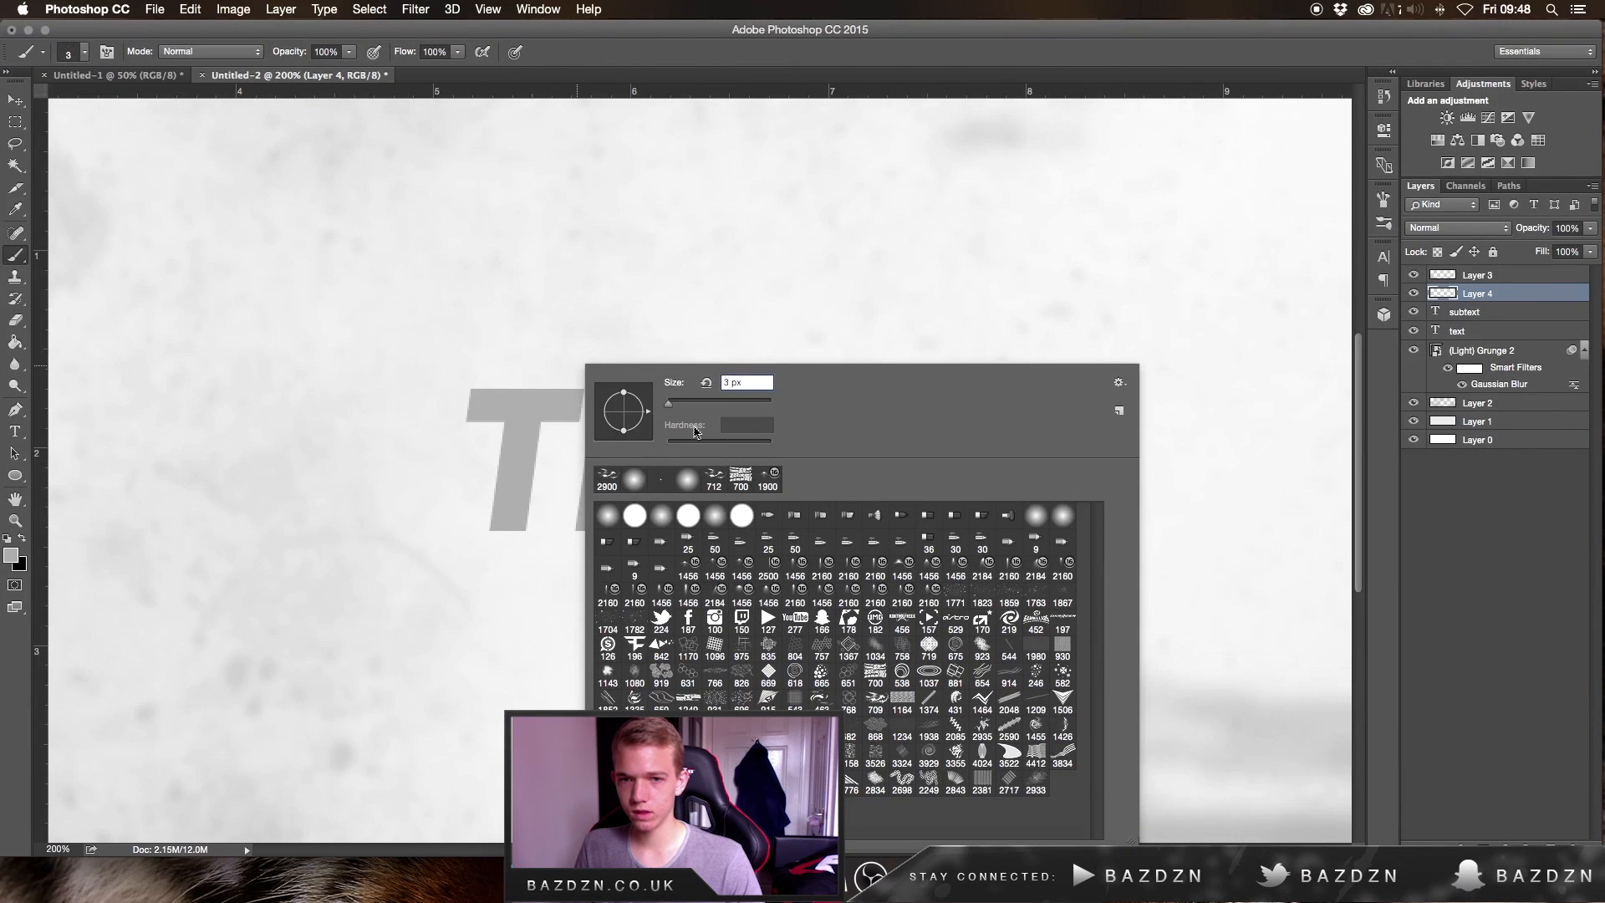
pyautogui.click(690, 486)
pyautogui.click(716, 517)
pyautogui.click(715, 444)
pyautogui.press('Tab')
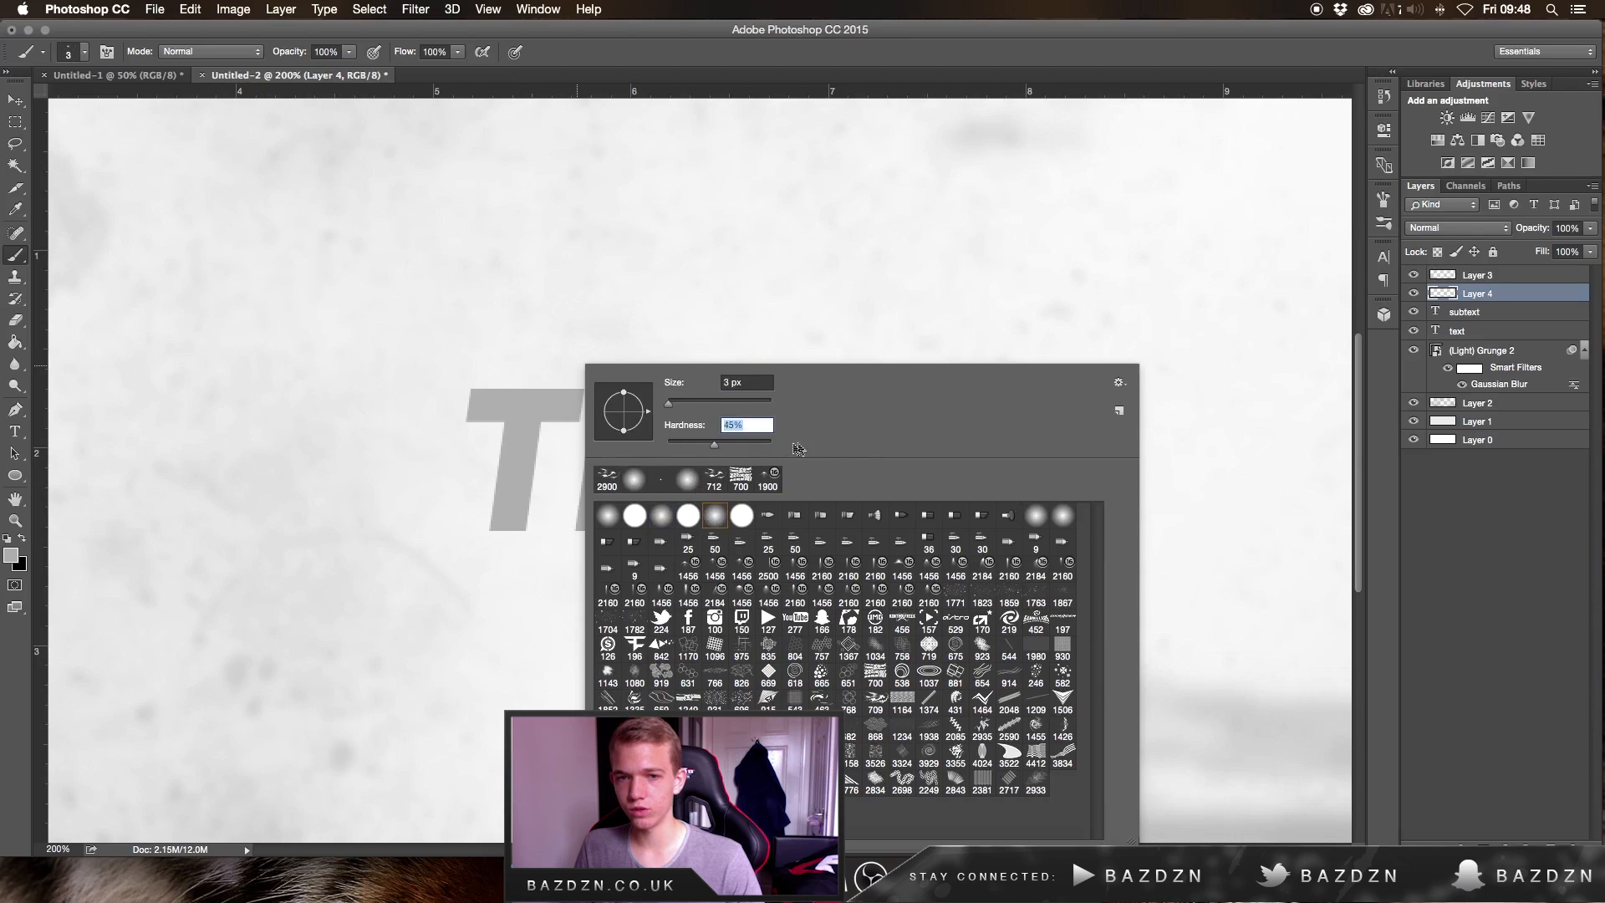